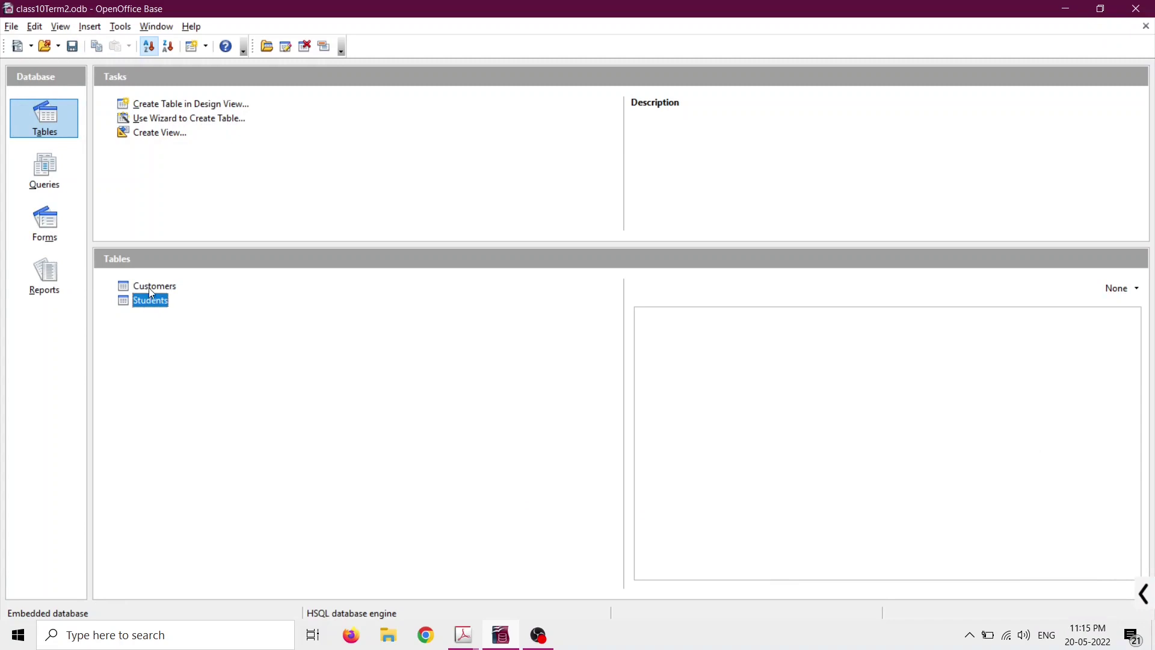
Open the Customers table from the database's Tables list to view its records.
{"action": "left_click", "coordinate": [149, 287]}
{"action": "left_click", "coordinate": [49, 131]}
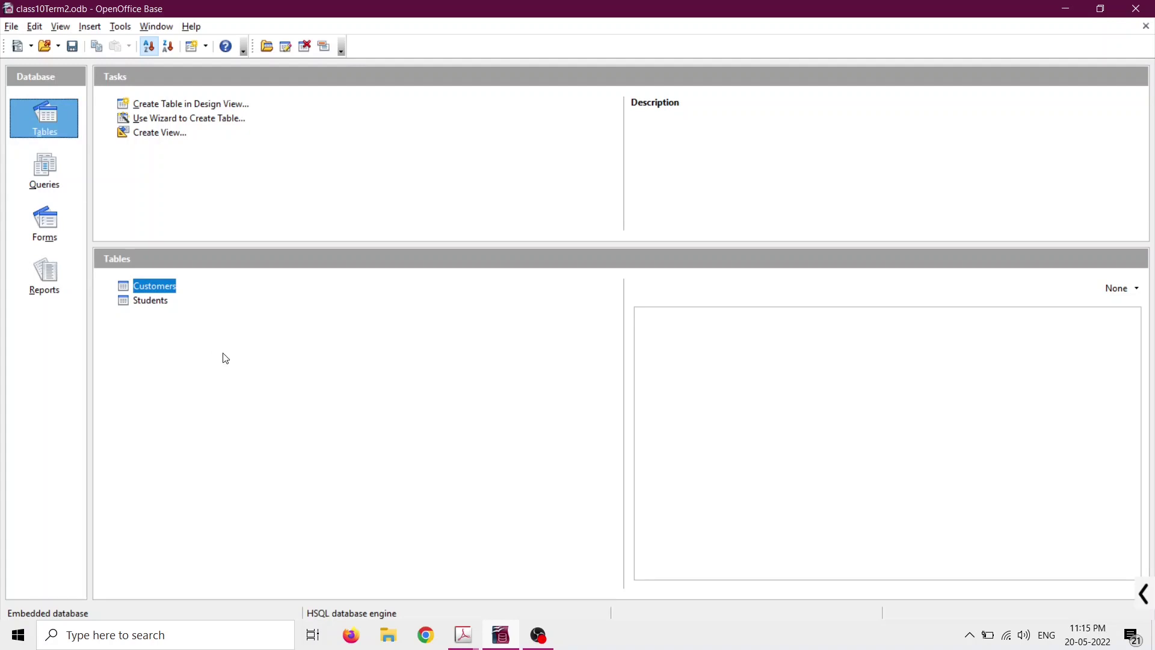
{"action": "left_click", "coordinate": [151, 301]}
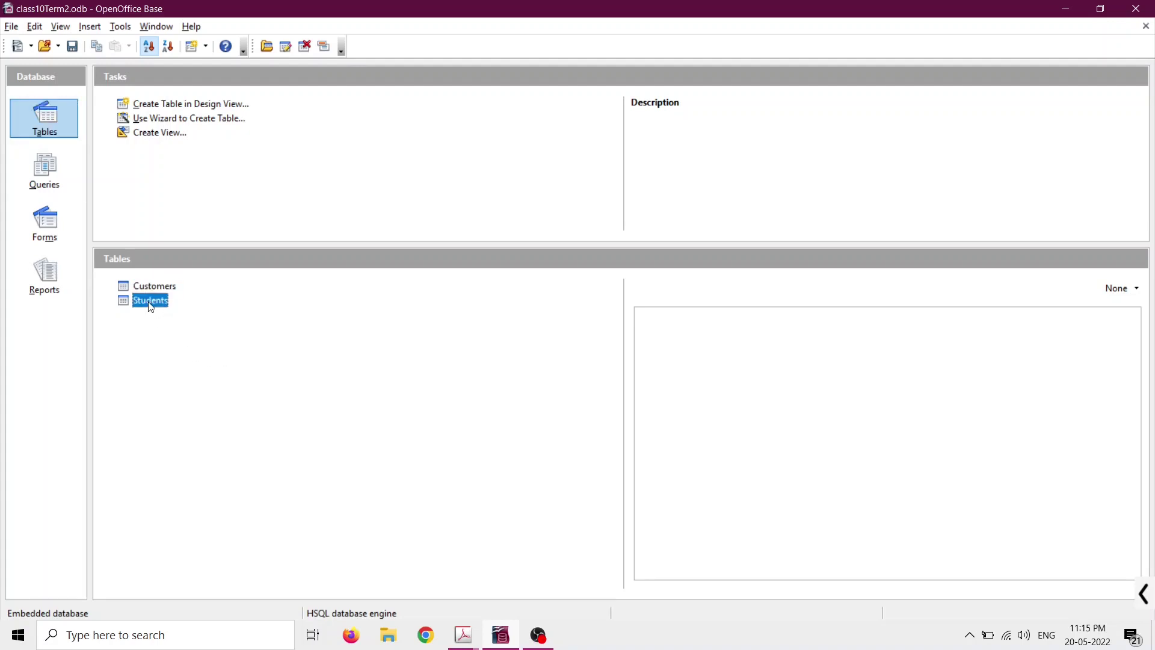
{"action": "left_click", "coordinate": [152, 287]}
{"action": "double_click", "coordinate": [154, 289]}
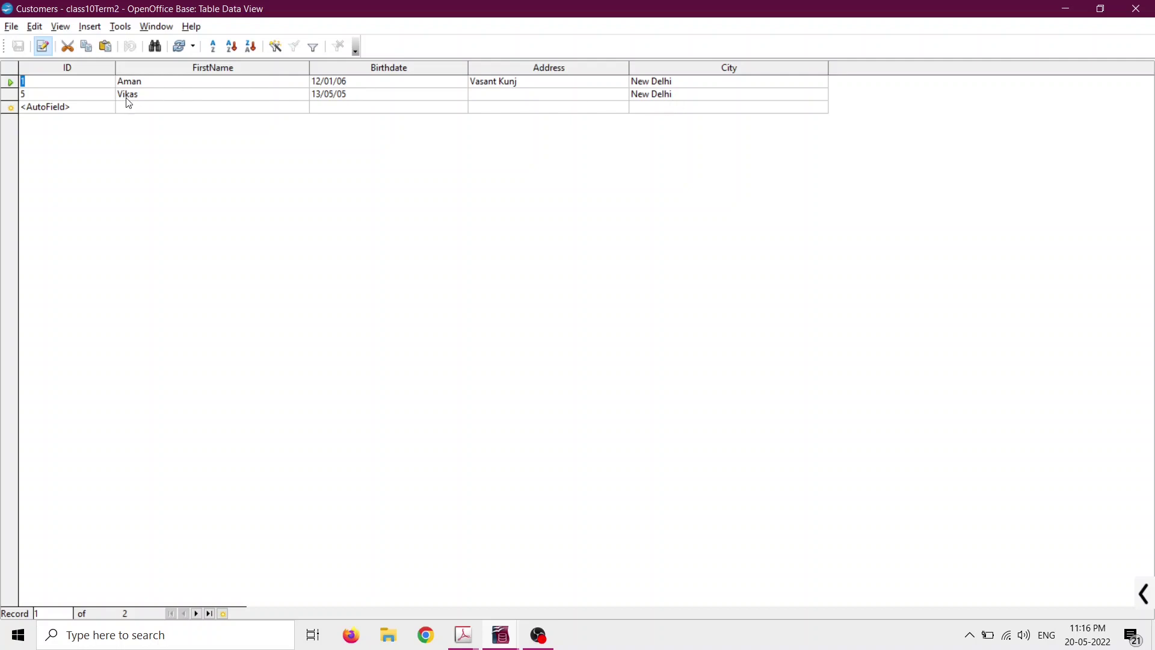
Replace the second customer's first name with the customer's full first and last name.
{"action": "left_click", "coordinate": [150, 96]}
{"action": "left_click", "coordinate": [161, 91]}
{"action": "key", "text": "BackSpace"}
{"action": "key", "text": "BackSpace"}
{"action": "key", "text": "BackSpace"}
{"action": "key", "text": "BackSpace"}
{"action": "key", "text": "BackSpace"}
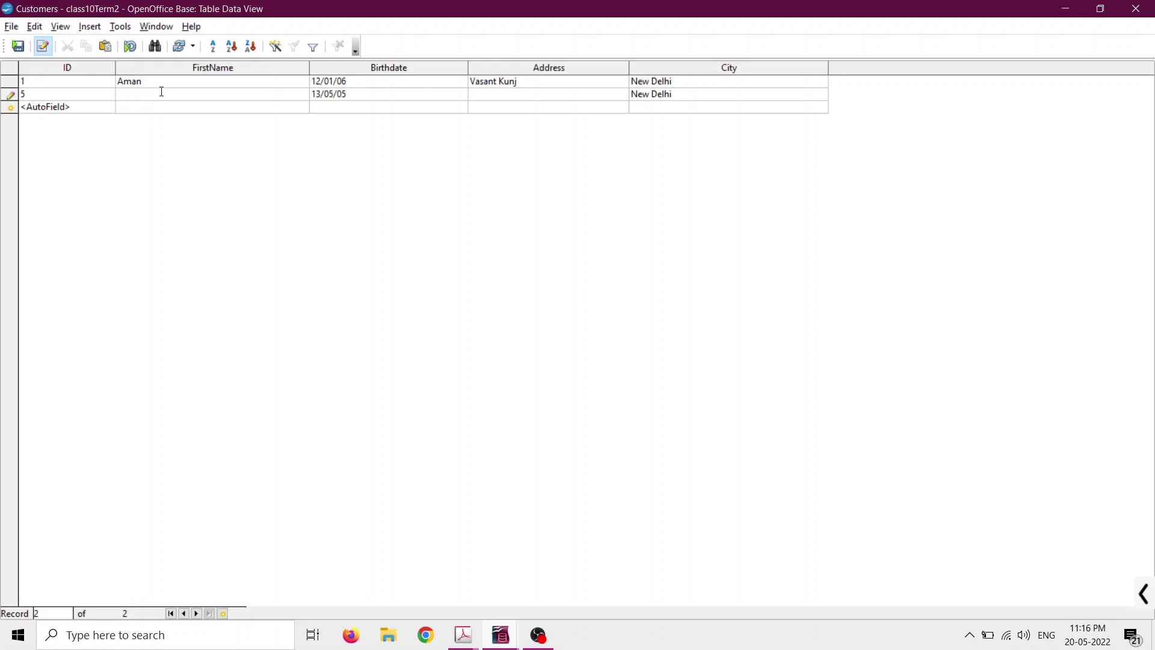
{"action": "left_click", "coordinate": [11, 94]}
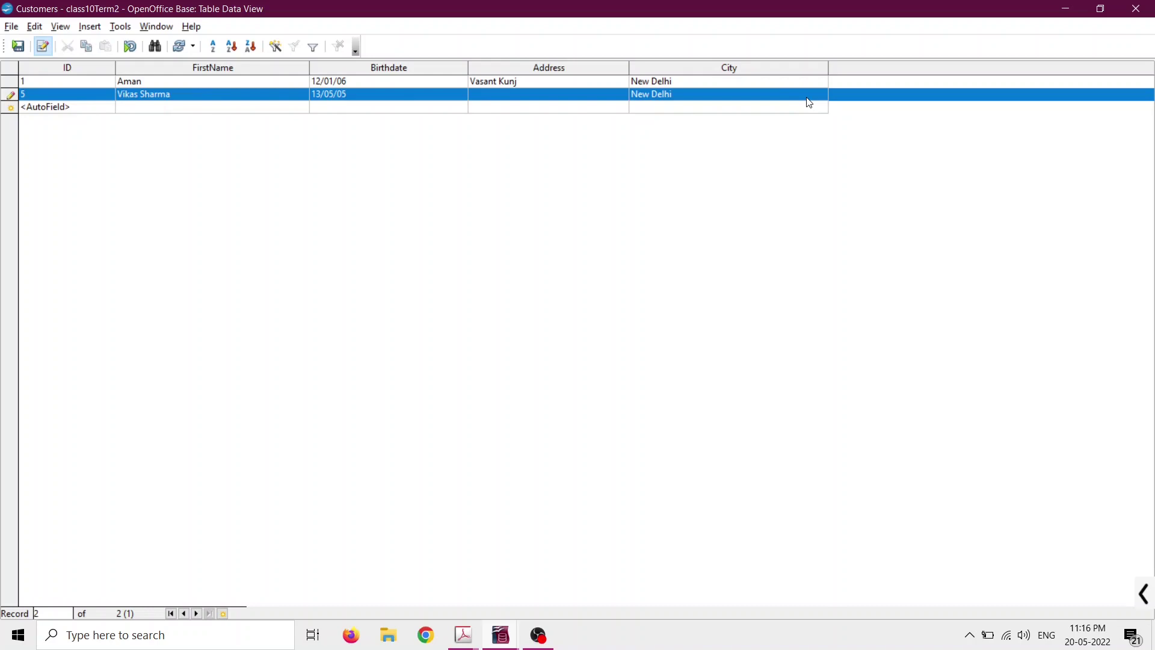
Delete the second customer's record from the Customers table, confirming the deletion.
{"action": "right_click", "coordinate": [12, 98]}
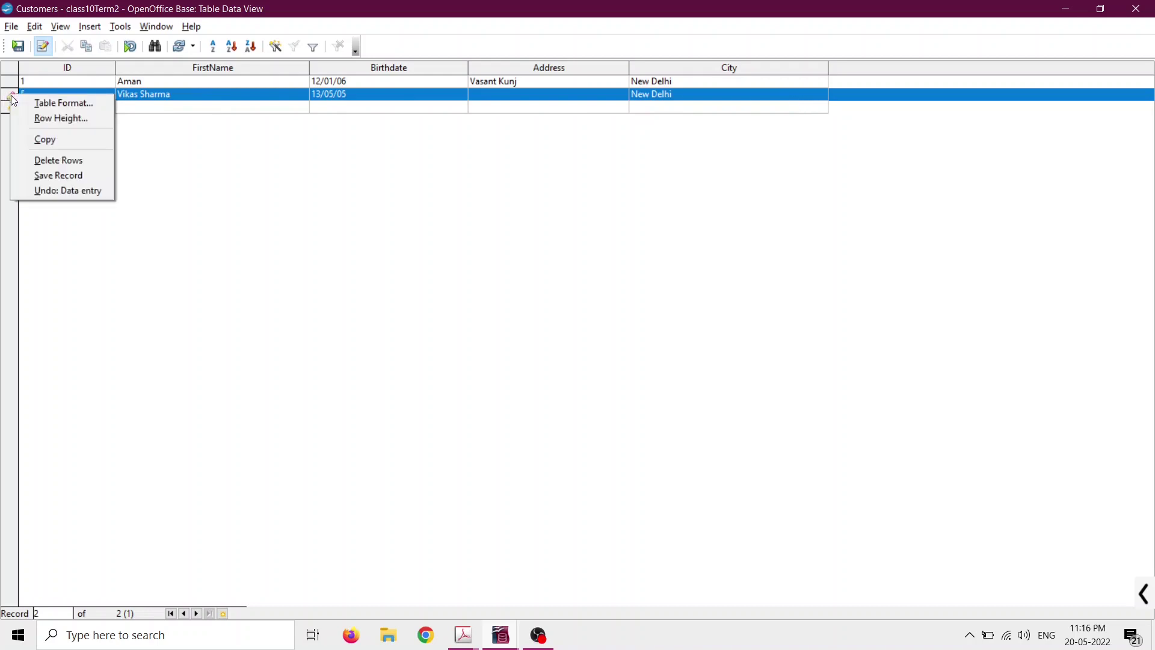
{"action": "left_click", "coordinate": [53, 162]}
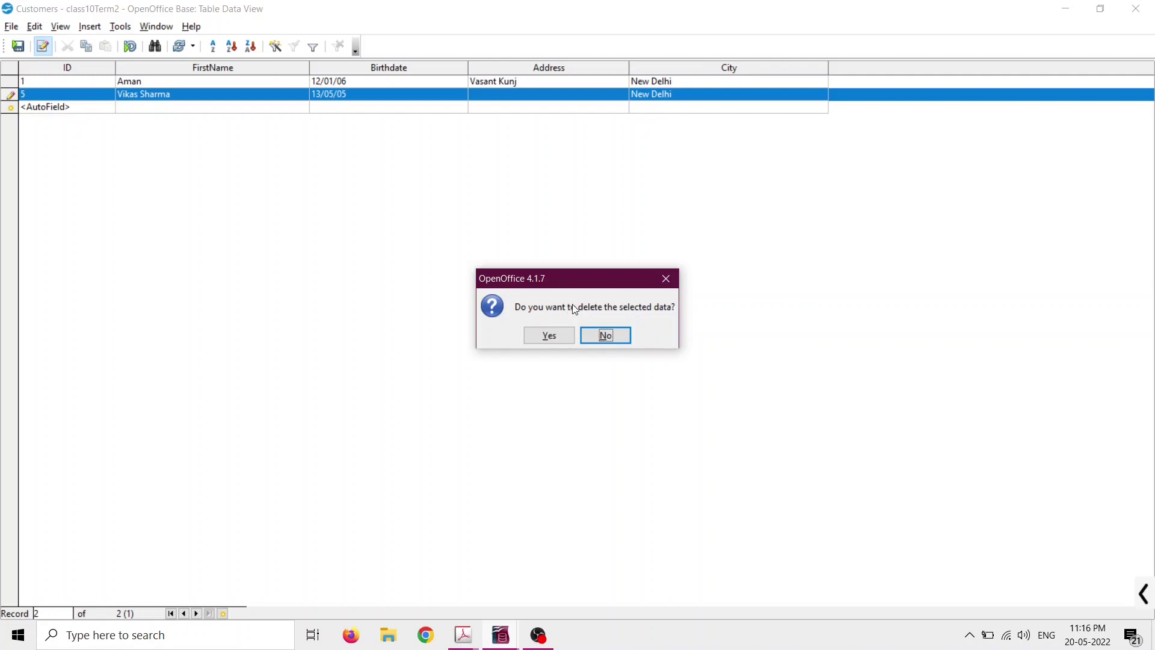
{"action": "left_click", "coordinate": [544, 341]}
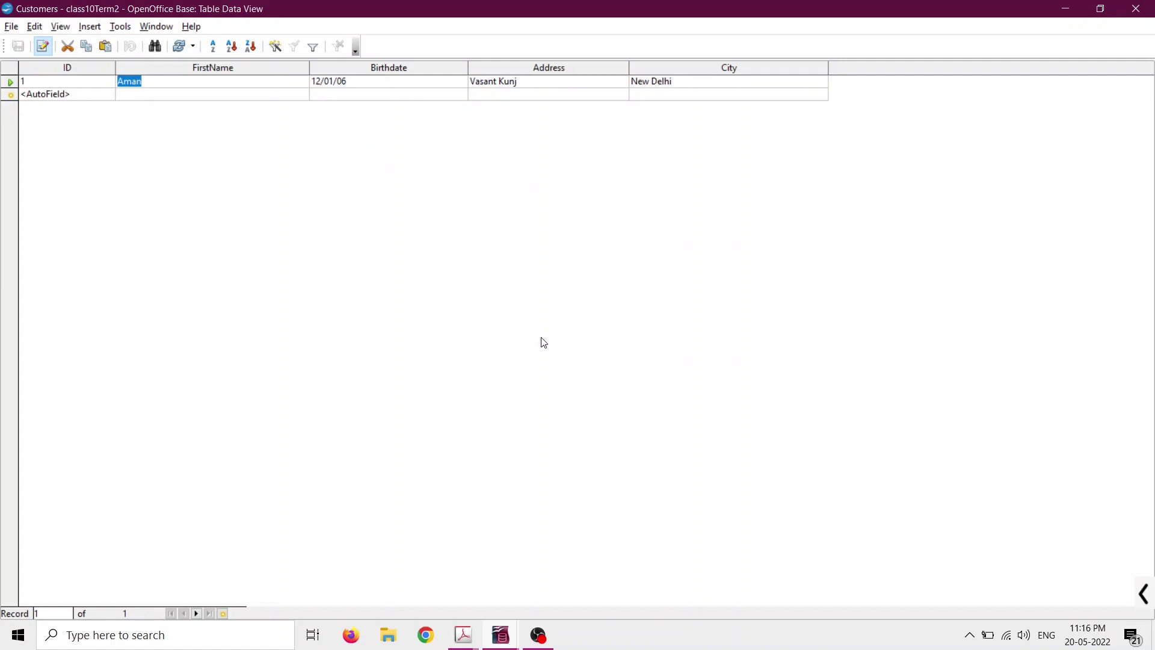
Add a new customer record with full name, birthdate 12-Mar-2005 and address, and save it.
{"action": "left_click", "coordinate": [146, 95]}
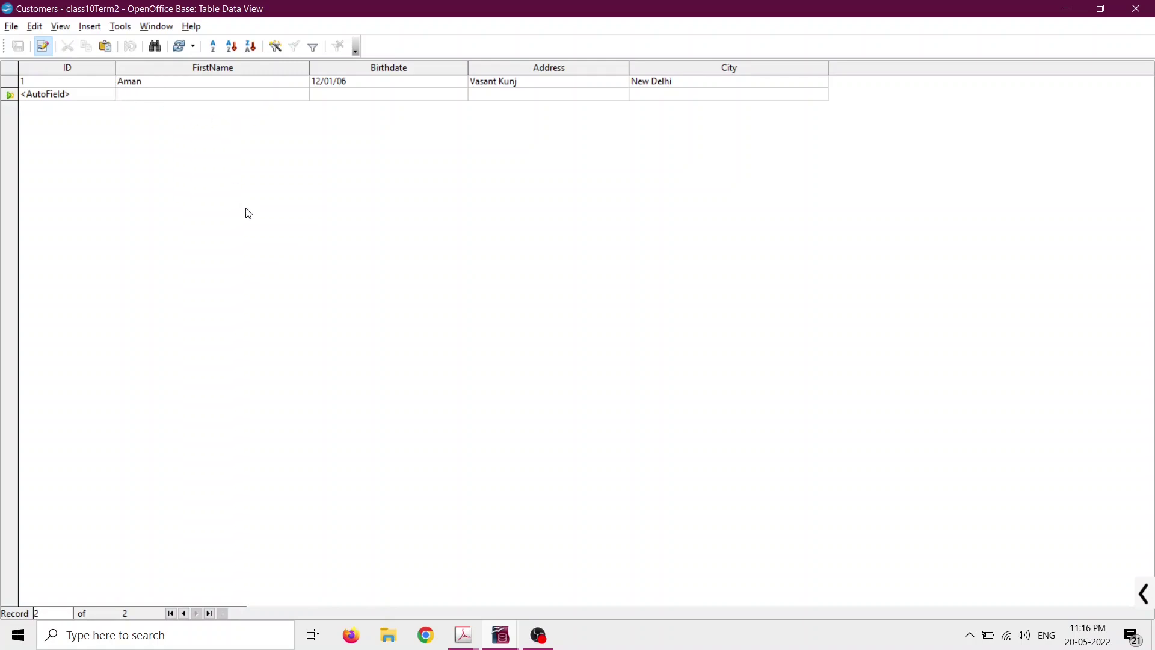
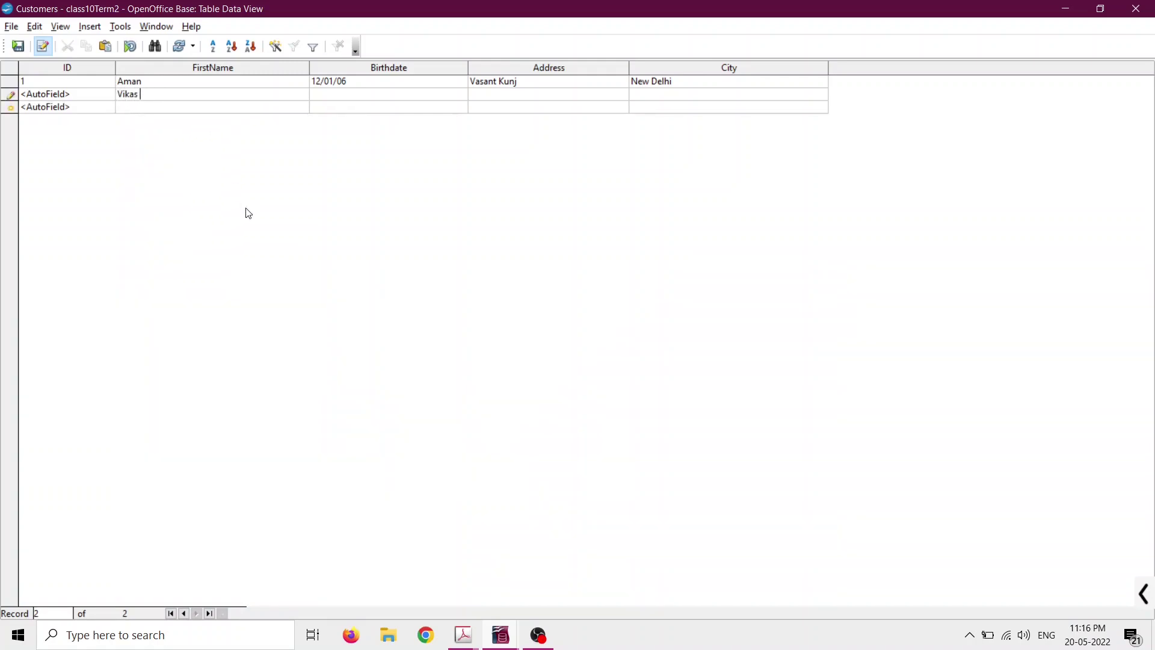
{"action": "key", "text": "Tab"}
{"action": "type", "text": "12-Mar-2005"}
{"action": "key", "text": "Tab"}
{"action": "type", "text": "ChattarpurN"}
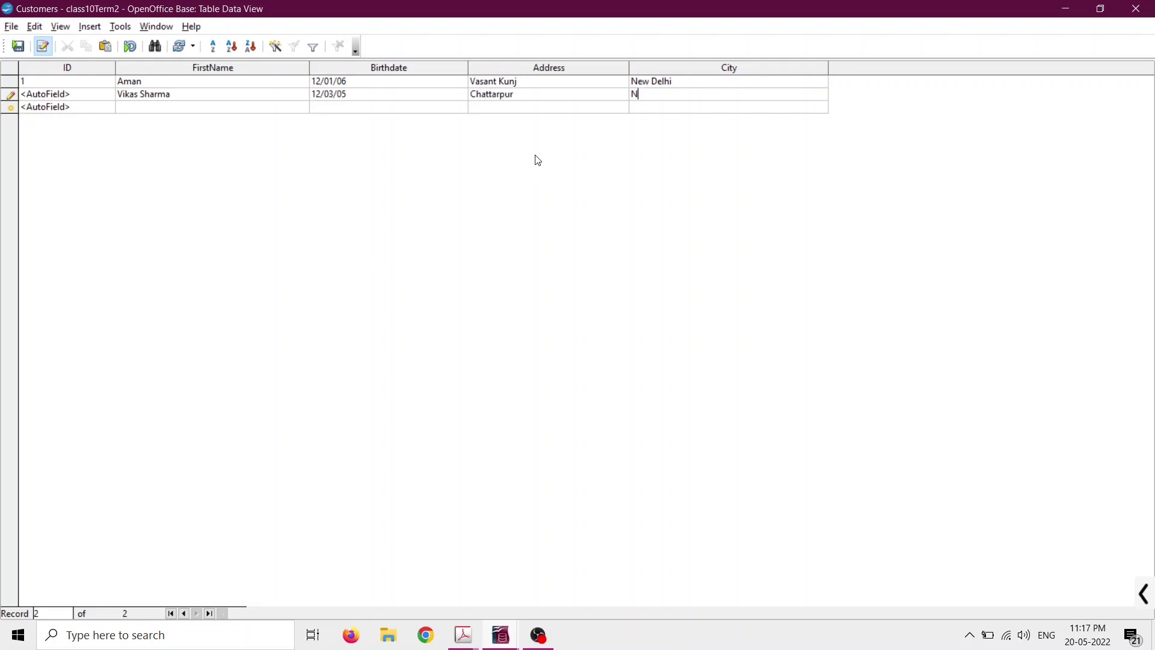
{"action": "type", "text": "ew Delhi"}
{"action": "left_click", "coordinate": [172, 107]}
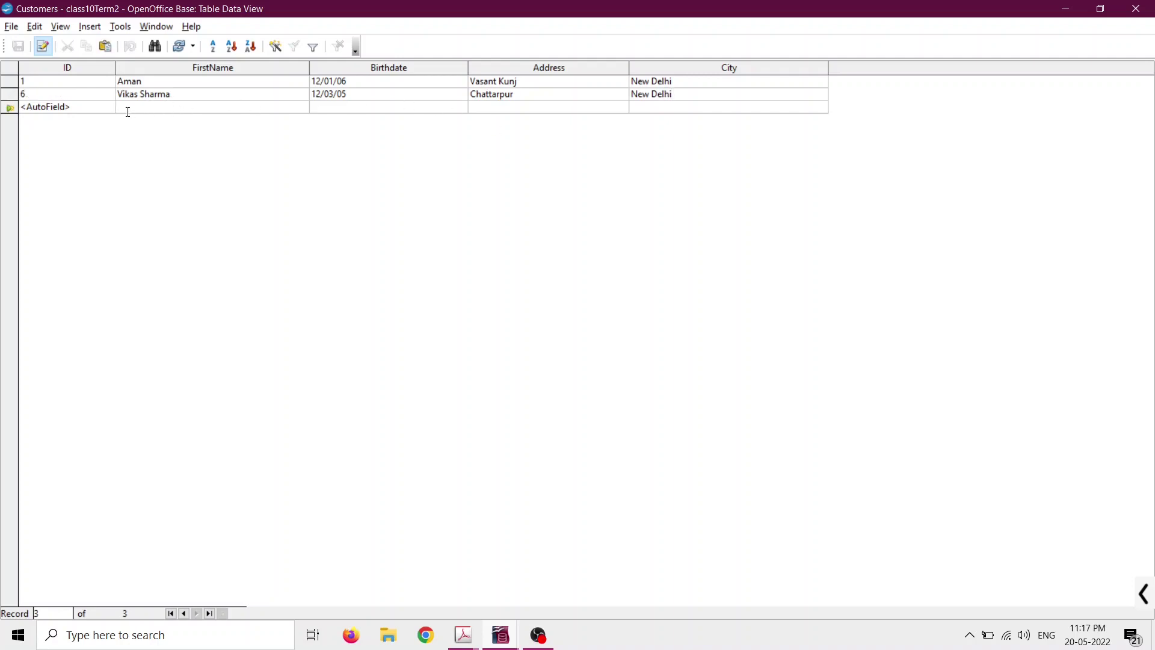
{"action": "left_click", "coordinate": [56, 94]}
{"action": "left_click", "coordinate": [140, 107]}
Scroll the 402-IT_ClassX textbook PDF to its Field Properties section.
{"action": "mouse_move", "coordinate": [470, 637]}
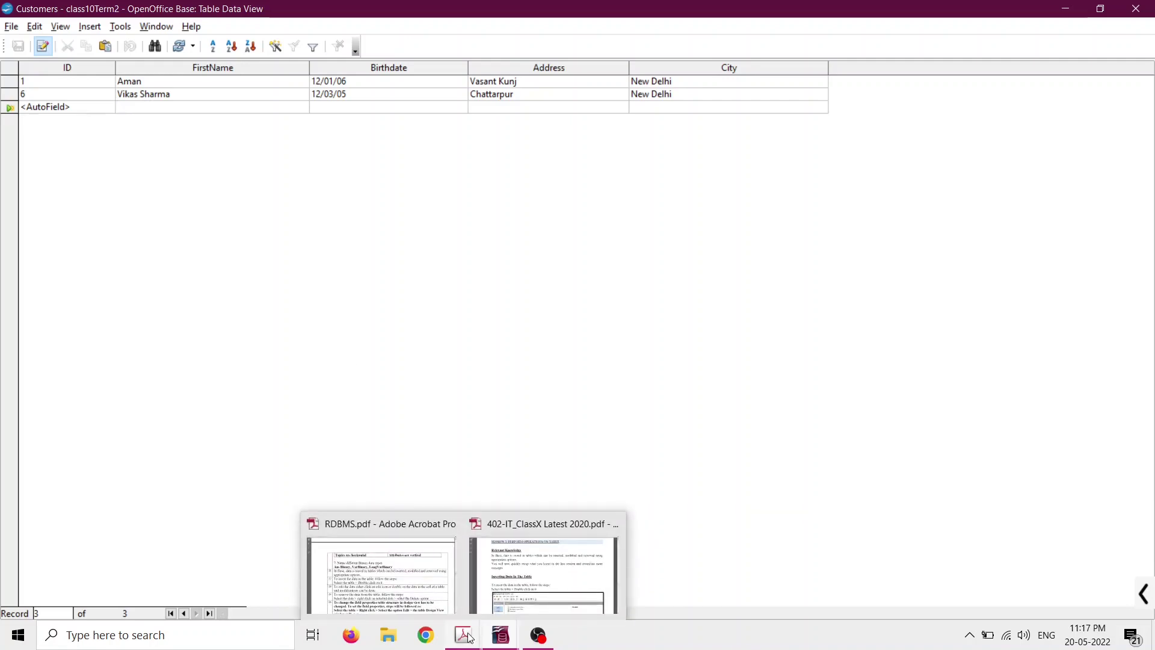
{"action": "left_click", "coordinate": [544, 575]}
{"action": "scroll", "coordinate": [493, 423], "scroll_direction": "down", "scroll_amount": 5}
{"action": "scroll", "coordinate": [494, 423], "scroll_direction": "down", "scroll_amount": 20}
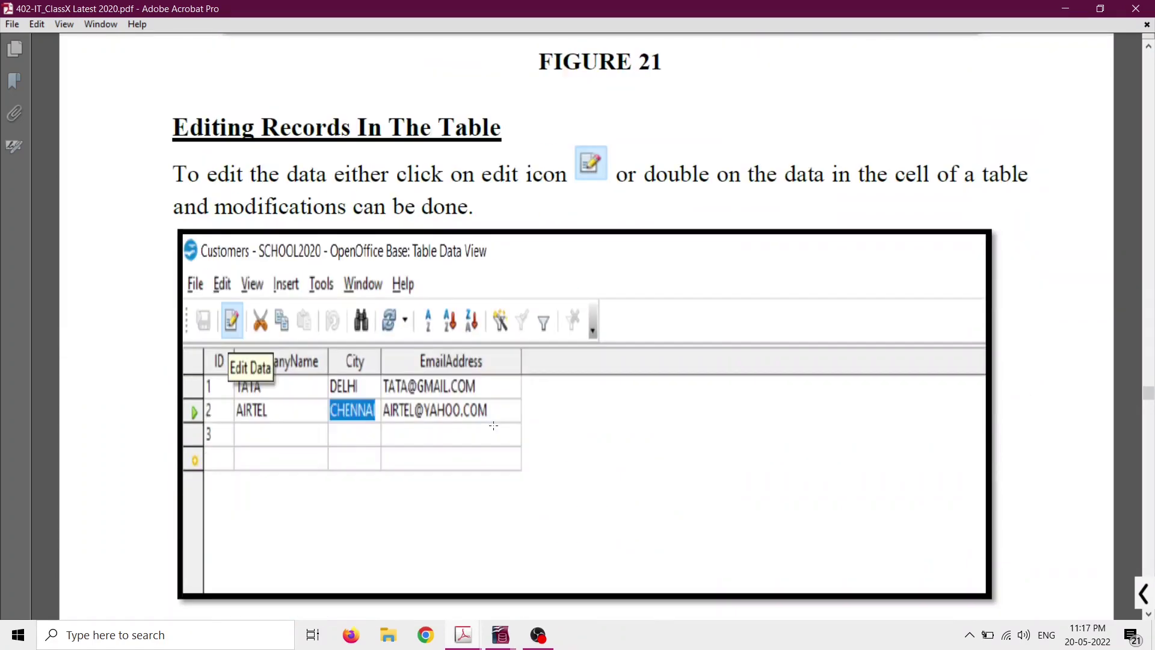
{"action": "scroll", "coordinate": [493, 425], "scroll_direction": "down", "scroll_amount": 15}
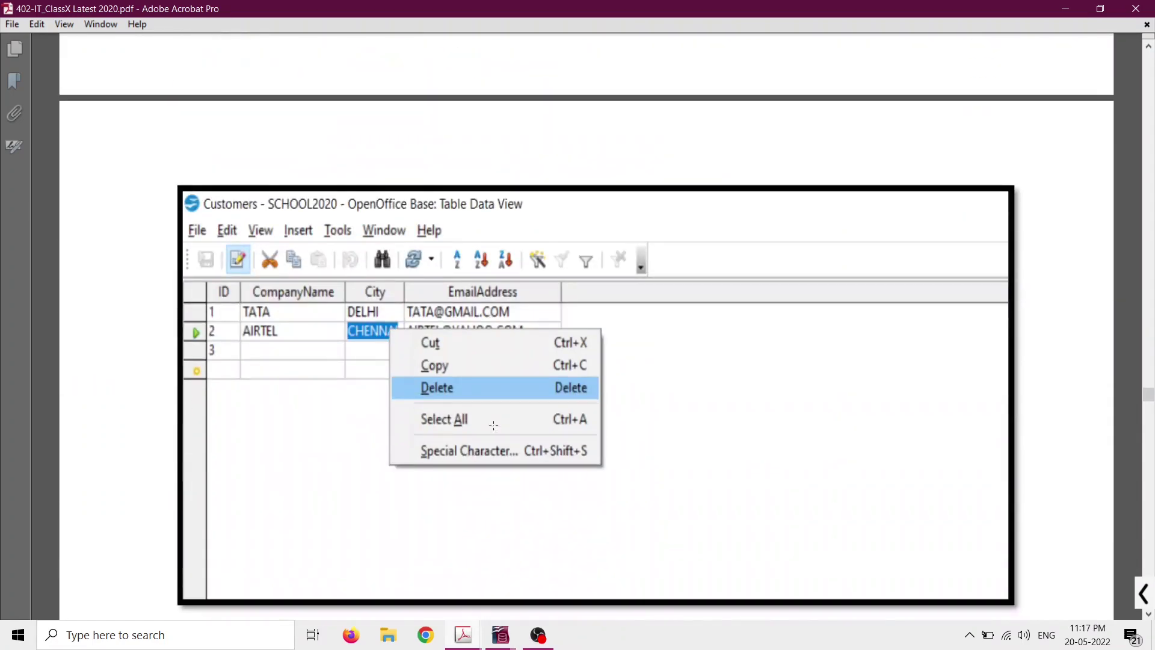
{"action": "scroll", "coordinate": [493, 425], "scroll_direction": "down", "scroll_amount": 3}
{"action": "scroll", "coordinate": [493, 425], "scroll_direction": "down", "scroll_amount": 2}
{"action": "scroll", "coordinate": [493, 426], "scroll_direction": "up", "scroll_amount": 4}
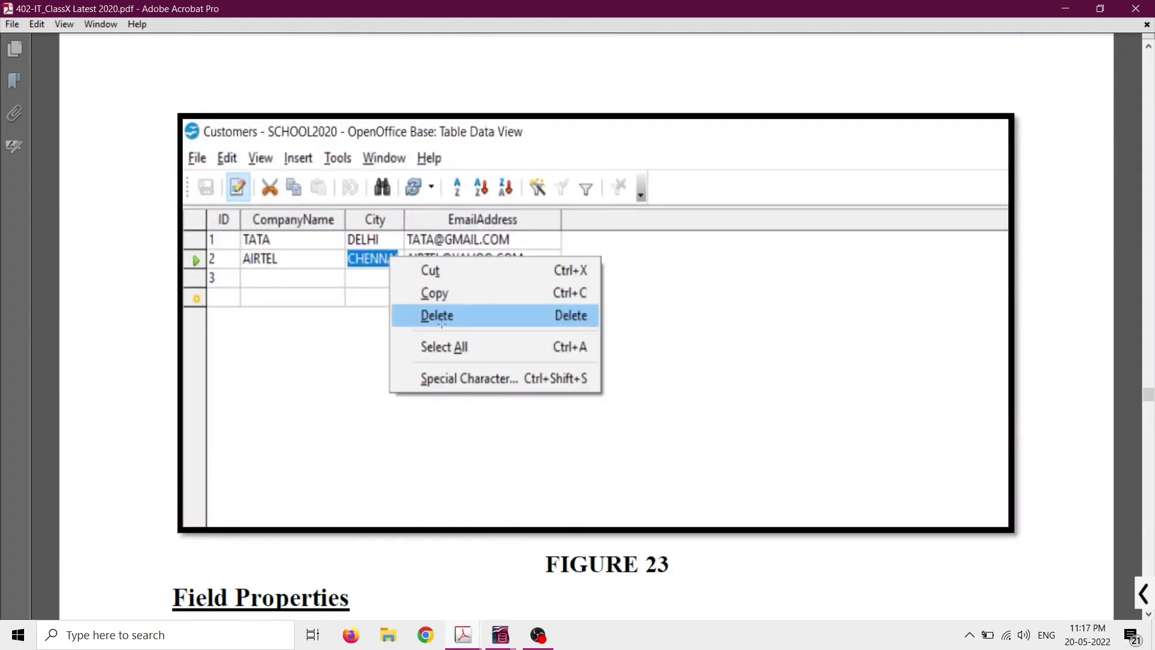
{"action": "scroll", "coordinate": [446, 333], "scroll_direction": "down", "scroll_amount": 10}
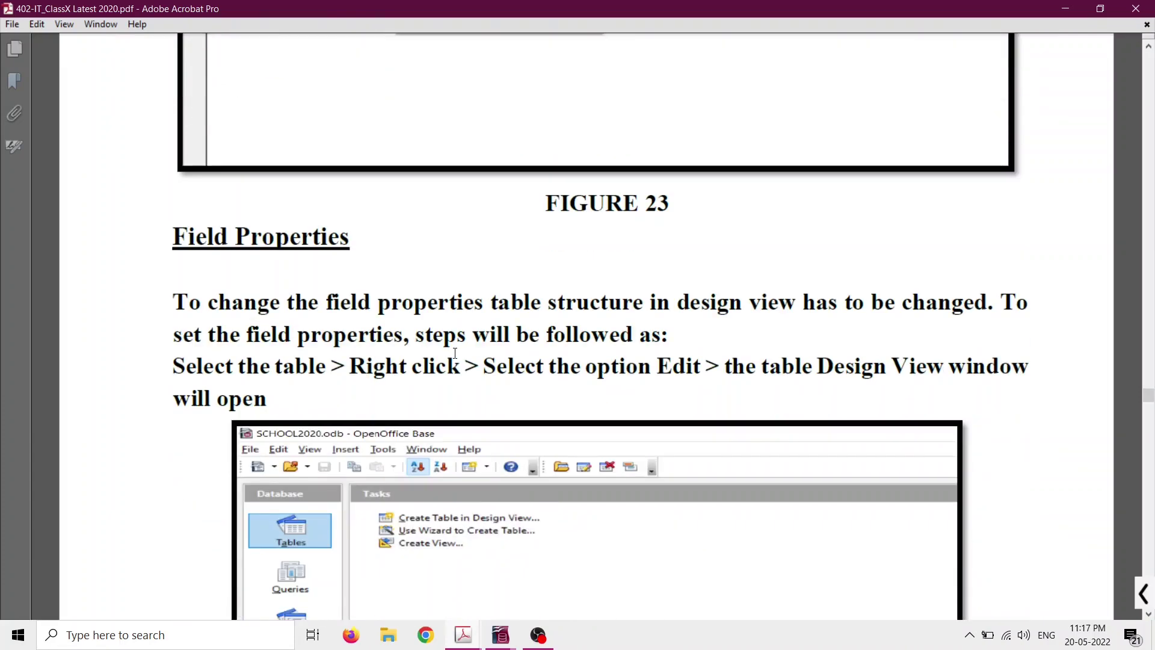
{"action": "scroll", "coordinate": [454, 354], "scroll_direction": "down", "scroll_amount": 11}
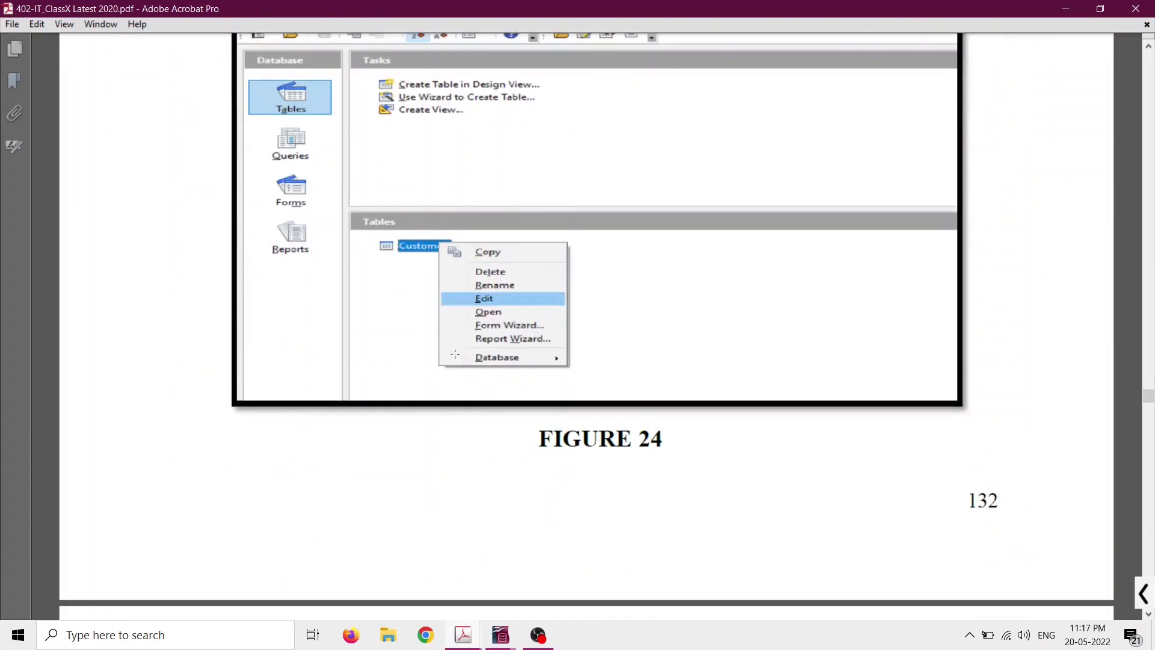
{"action": "scroll", "coordinate": [459, 357], "scroll_direction": "down", "scroll_amount": 2}
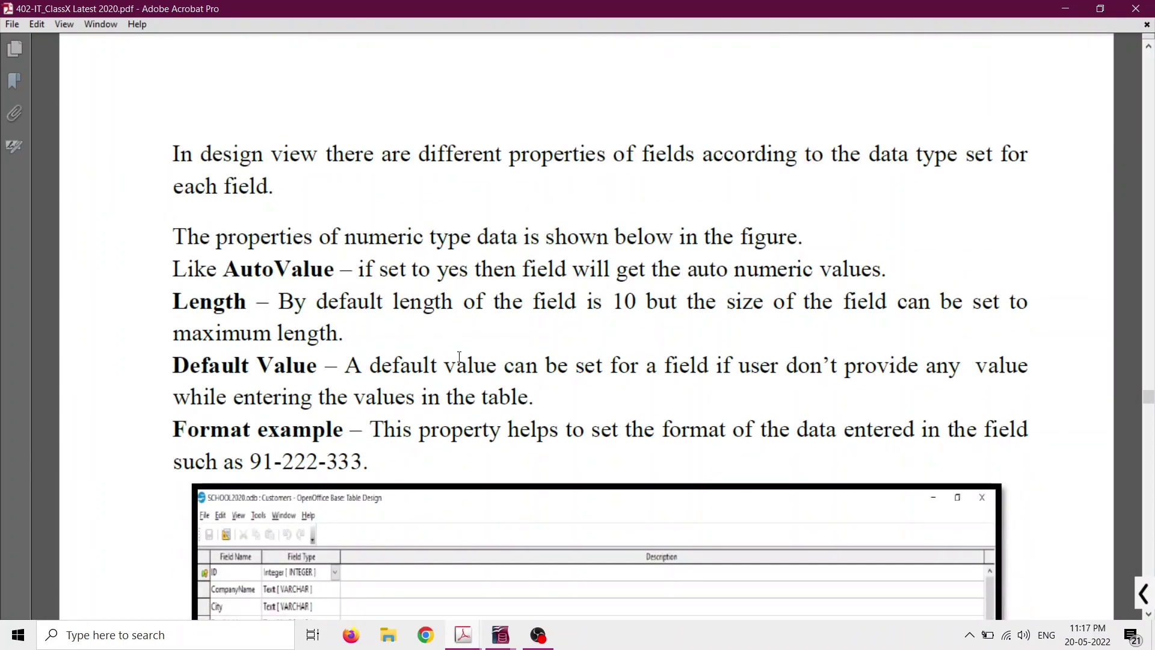
Close the Customers table window and return to the class10Term2 database.
{"action": "mouse_move", "coordinate": [500, 635]}
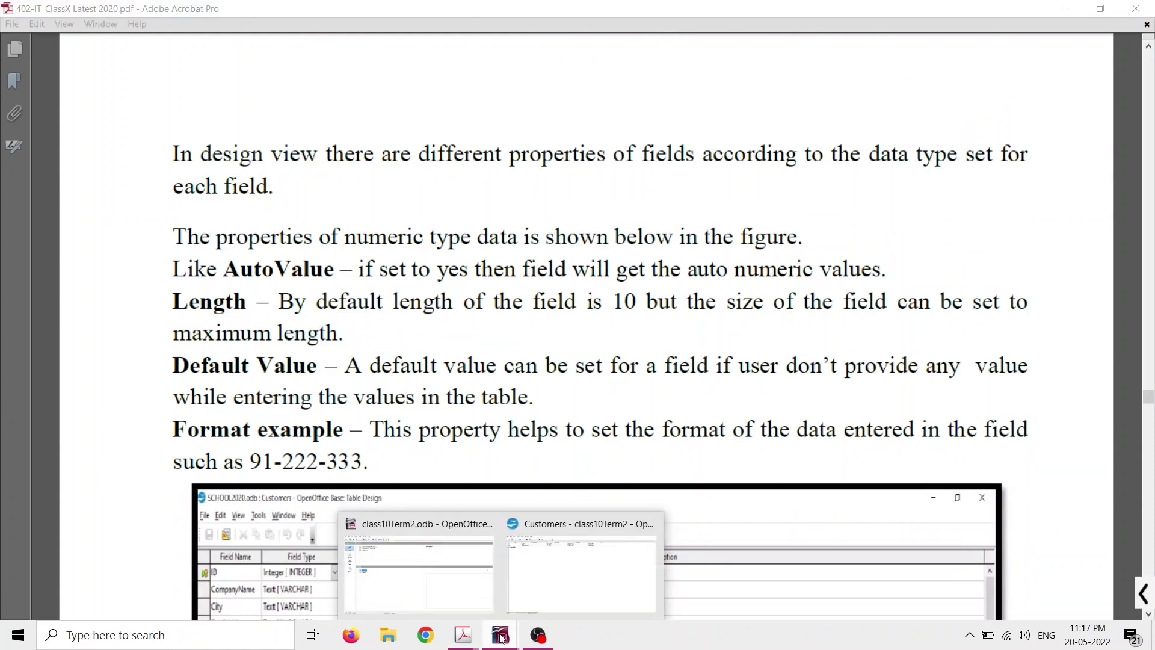
{"action": "left_click", "coordinate": [553, 587]}
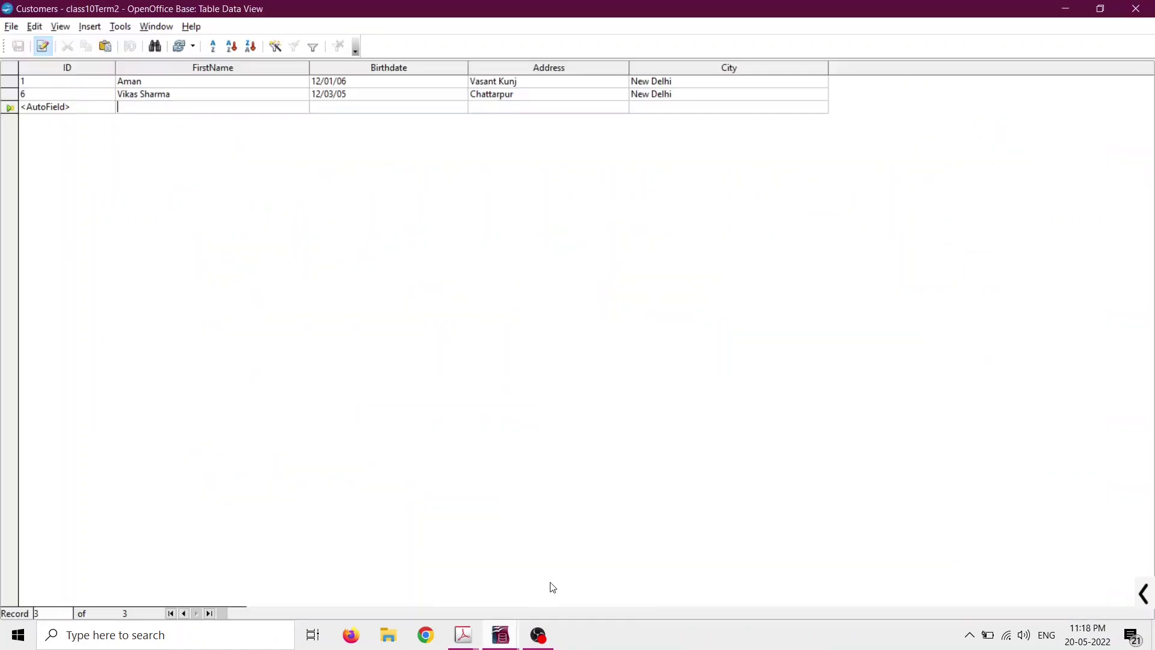
{"action": "left_click", "coordinate": [1143, 8]}
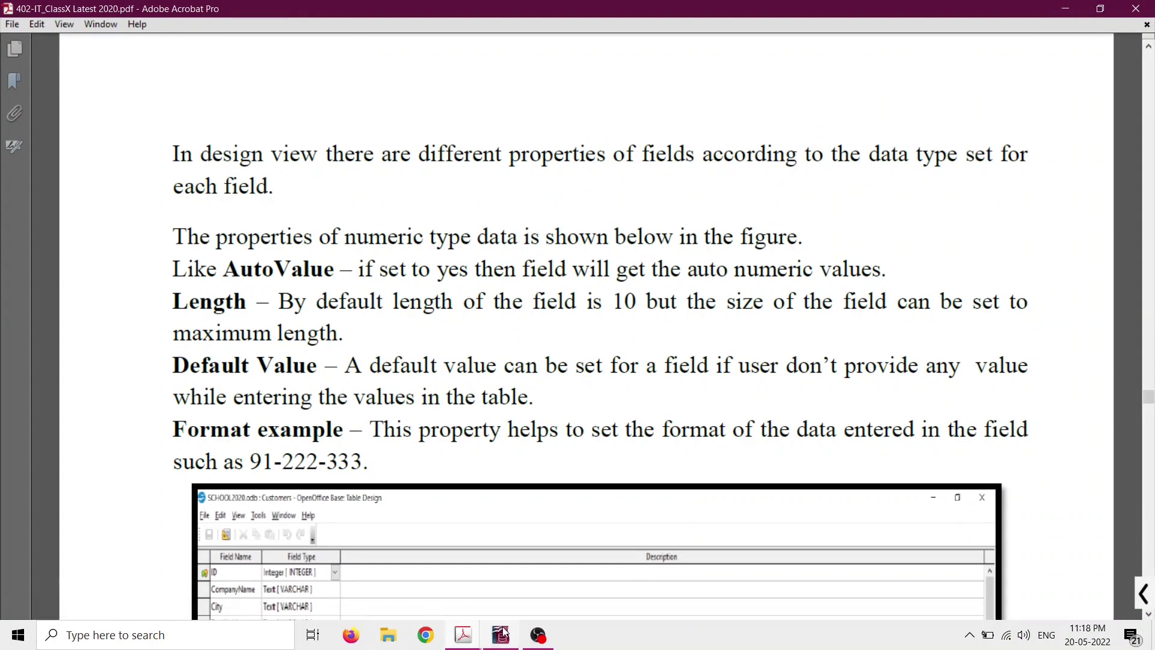
{"action": "left_click", "coordinate": [504, 632]}
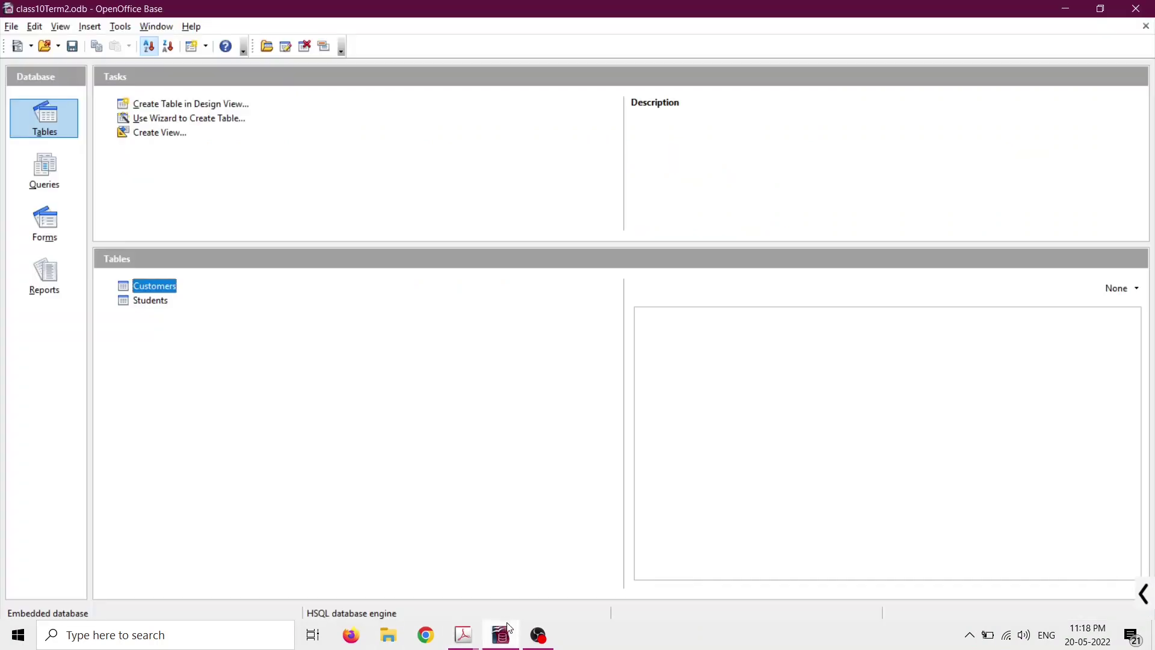
Open the Customers table in Design view using Edit from its context menu.
{"action": "right_click", "coordinate": [166, 288]}
{"action": "left_click", "coordinate": [130, 323]}
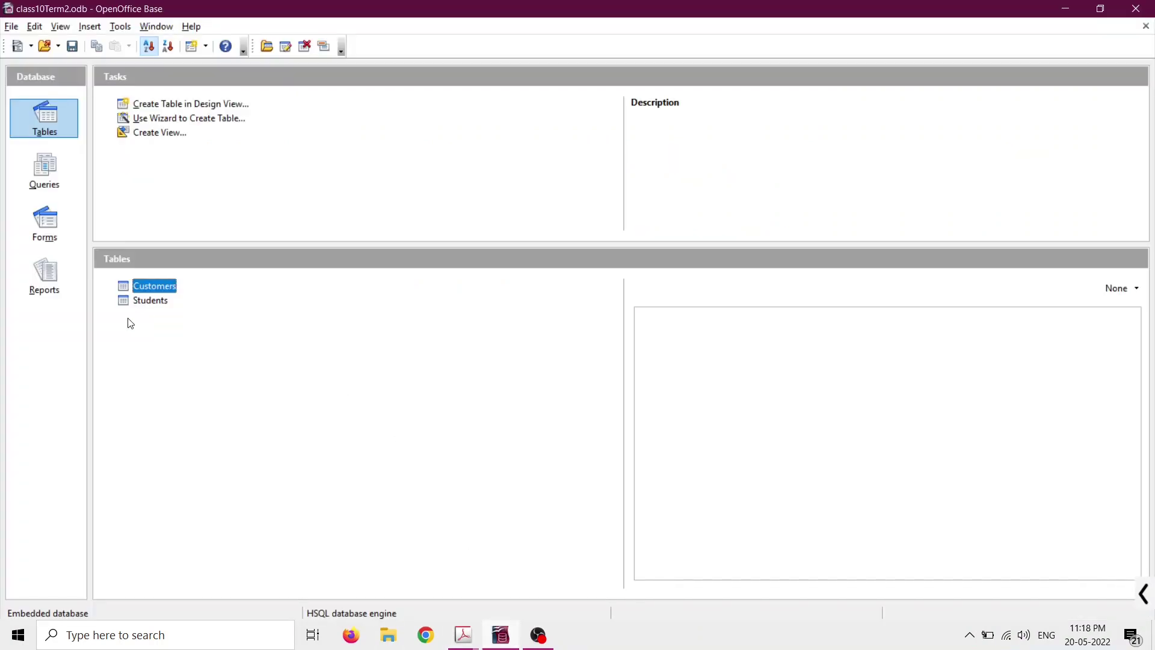
{"action": "right_click", "coordinate": [148, 288]}
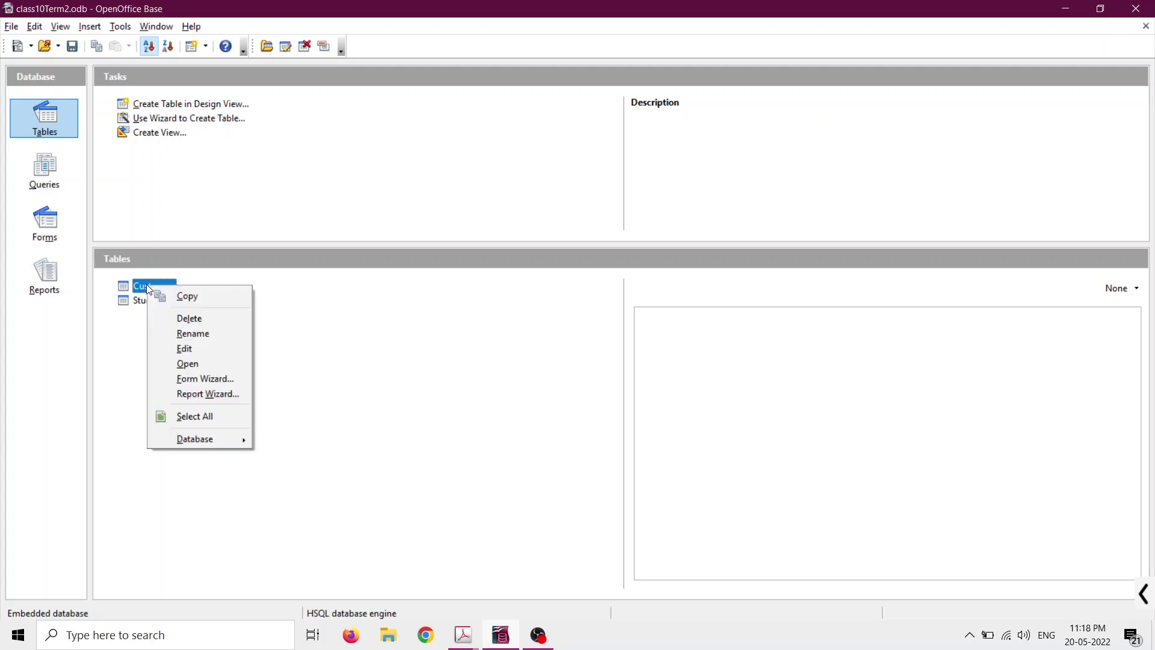
{"action": "left_click", "coordinate": [193, 333]}
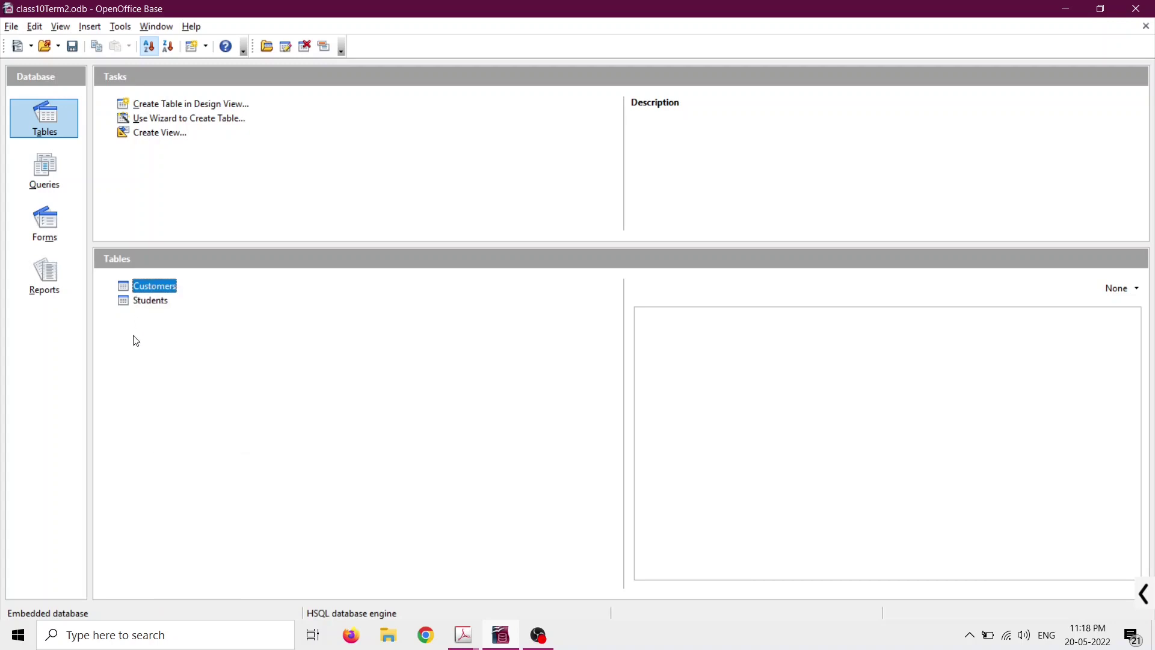
{"action": "right_click", "coordinate": [136, 286]}
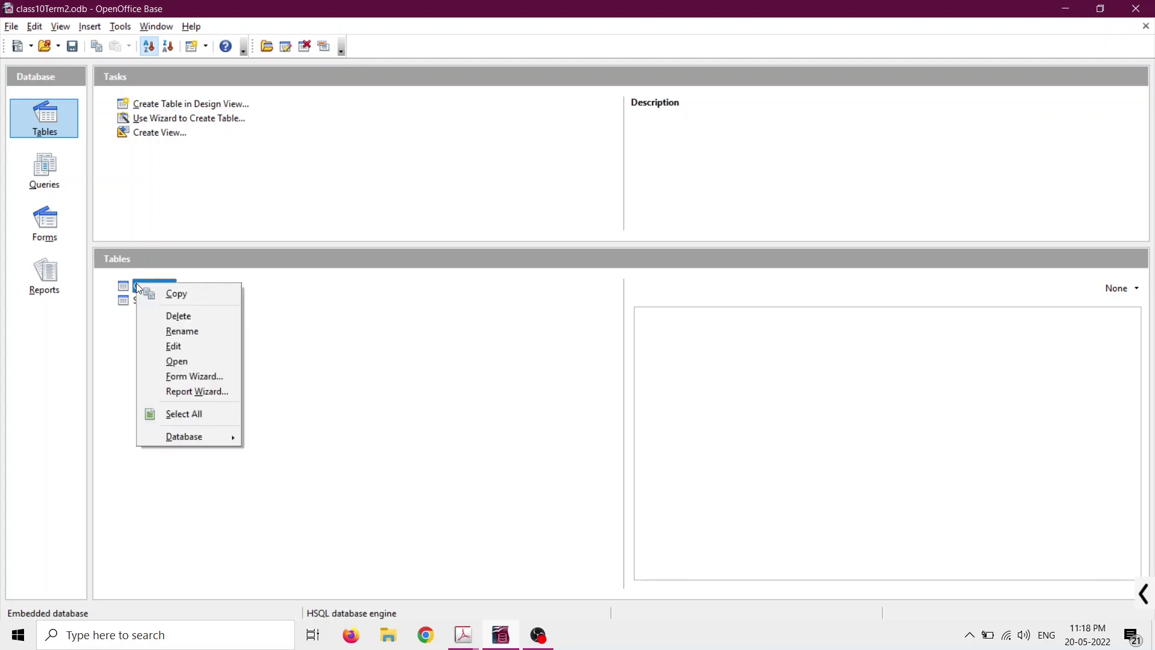
{"action": "left_click", "coordinate": [171, 345]}
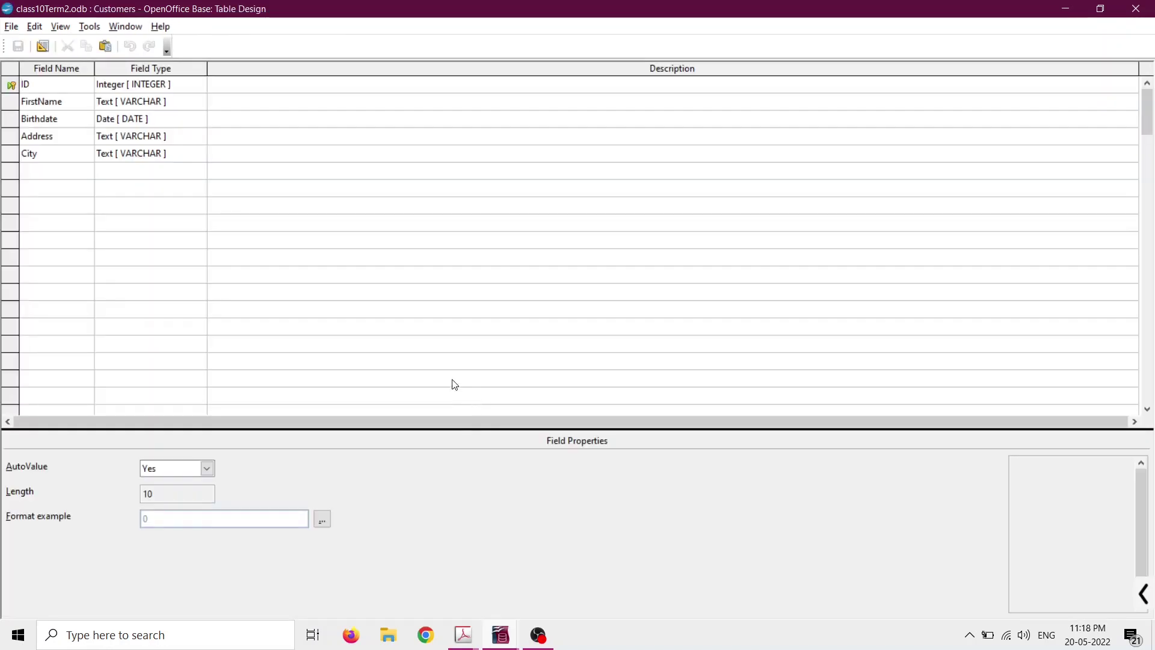
Set the City field's default value to New Delhi.
{"action": "left_click", "coordinate": [182, 156]}
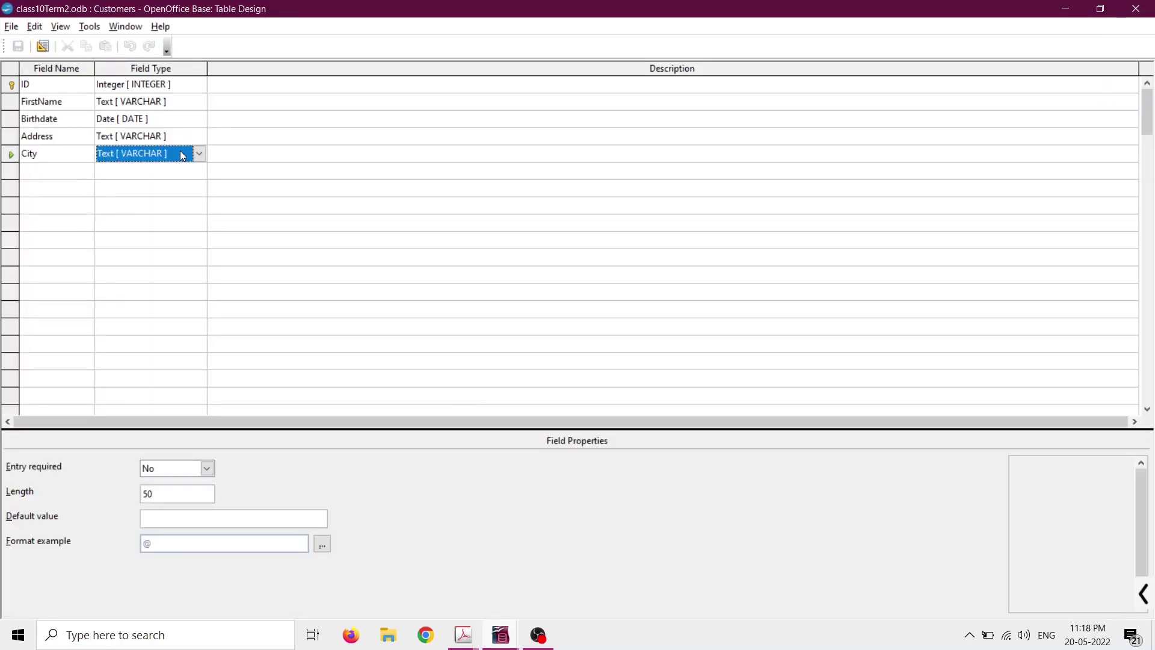
{"action": "left_click", "coordinate": [185, 517]}
{"action": "type", "text": "Ne"}
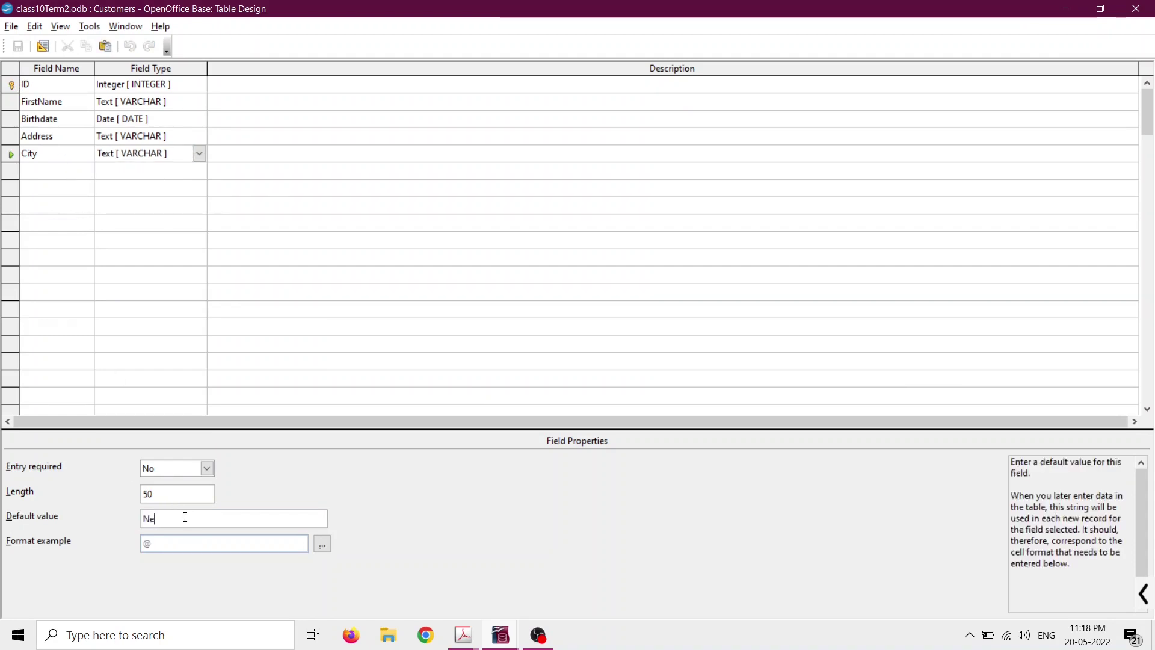
{"action": "type", "text": "w Delhi"}
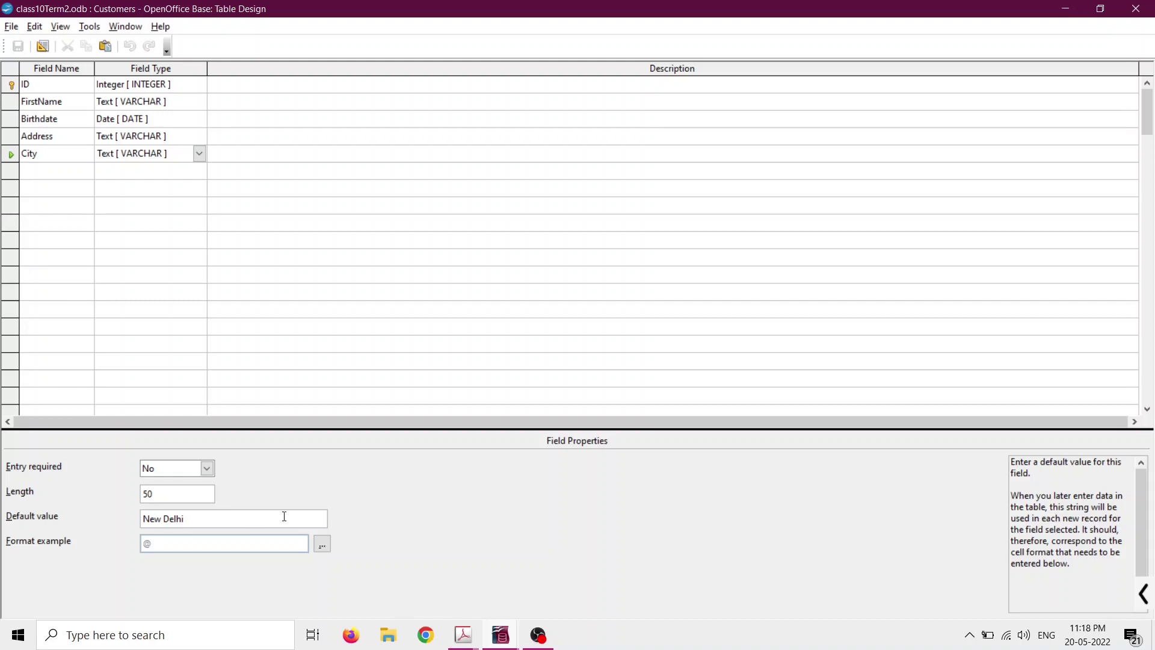
{"action": "left_click", "coordinate": [42, 120]}
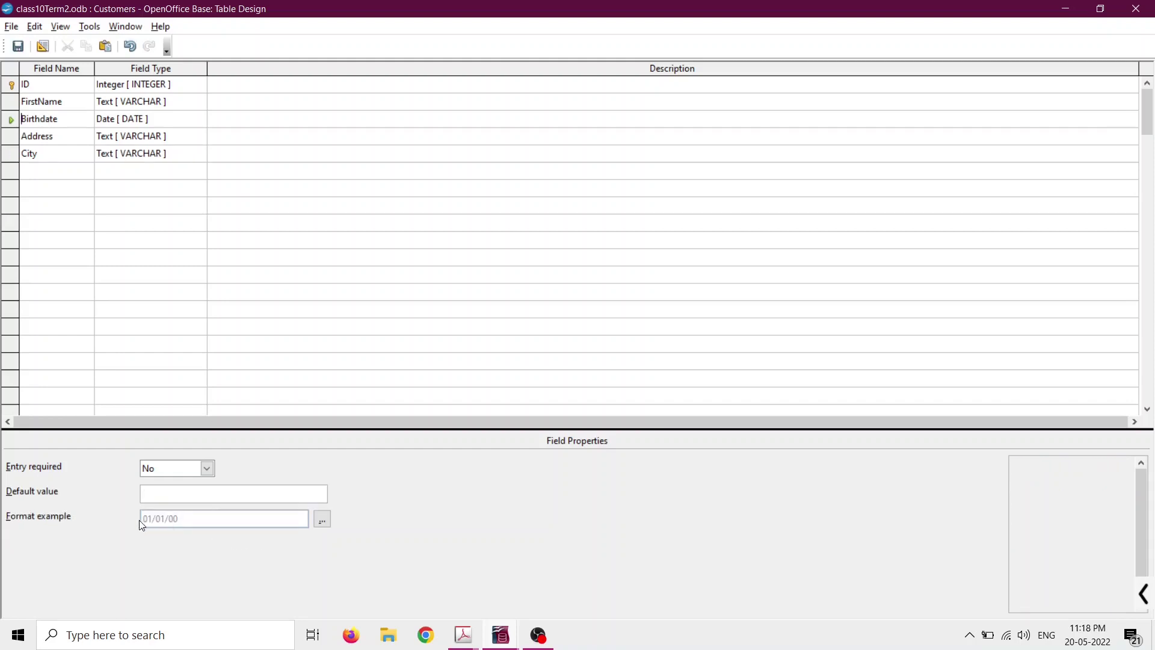
Give Birthdate the long Date format 'Friday, December 31, 1999'.
{"action": "left_click", "coordinate": [11, 119]}
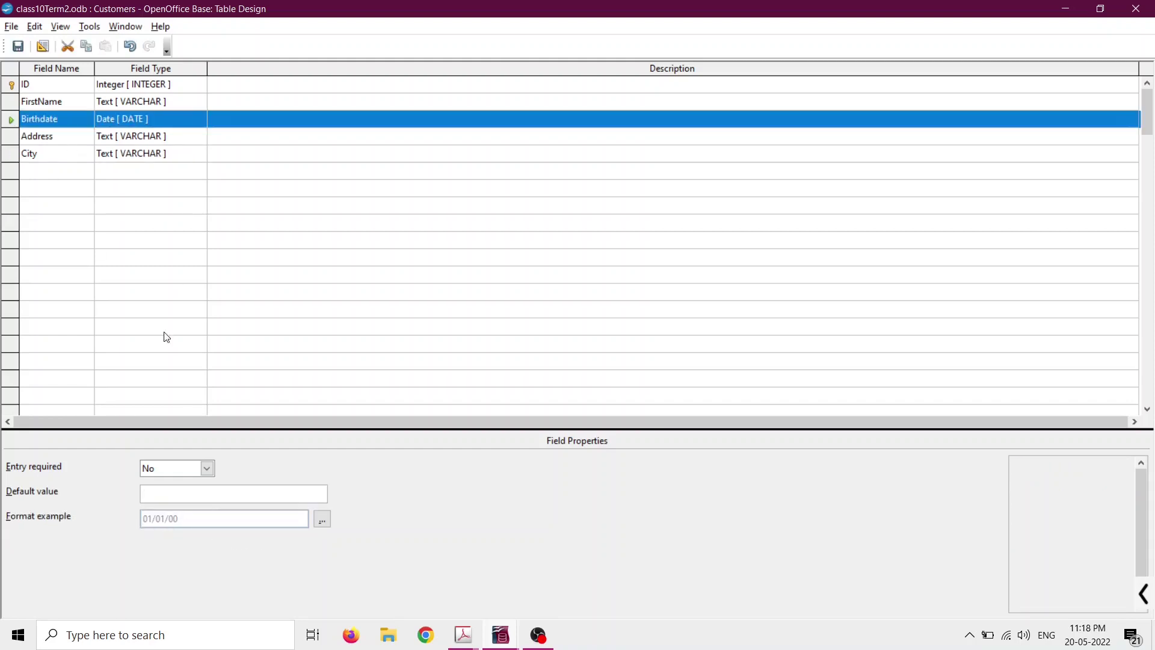
{"action": "left_click", "coordinate": [323, 520]}
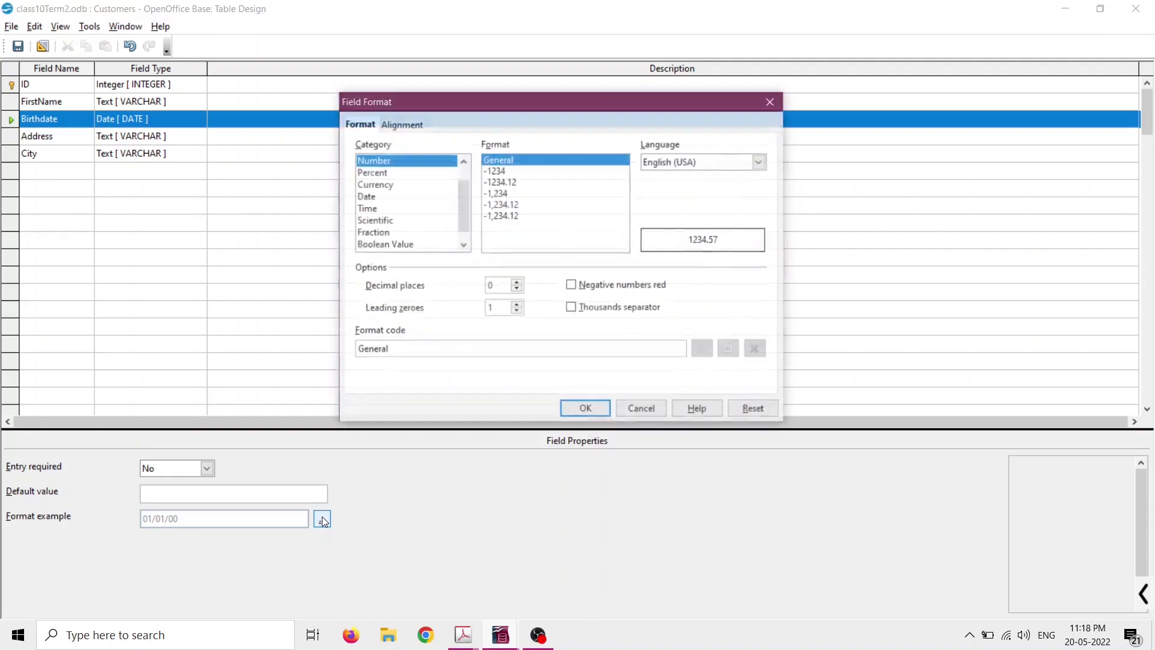
{"action": "left_click", "coordinate": [381, 196]}
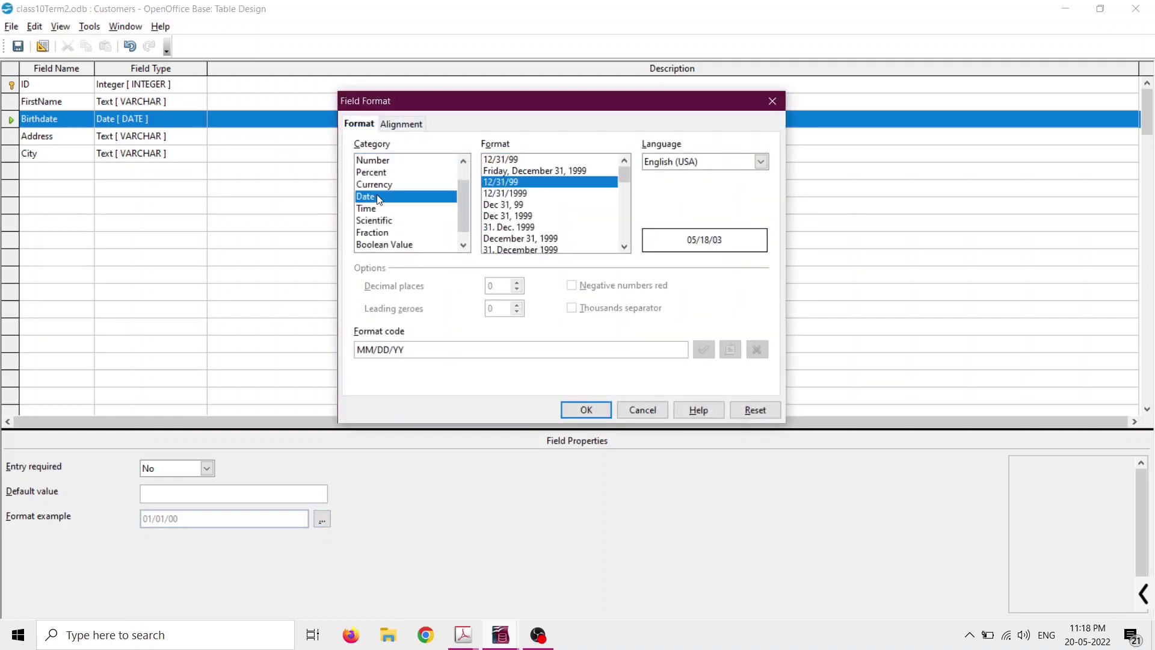
{"action": "left_click", "coordinate": [512, 171]}
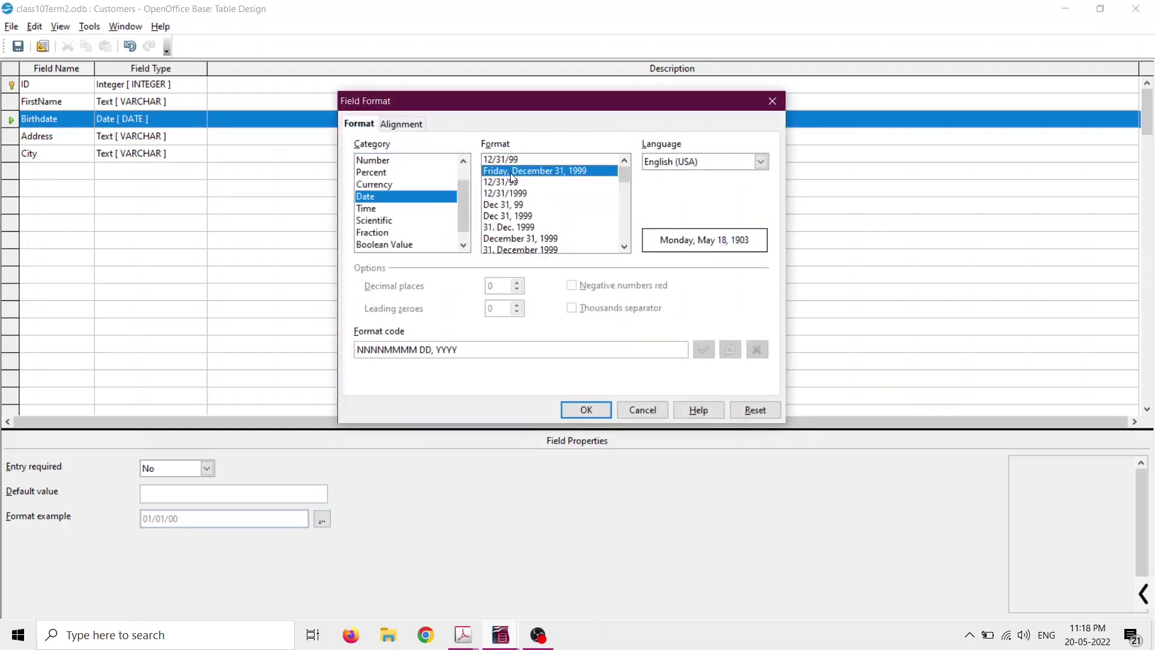
{"action": "left_click", "coordinate": [584, 414]}
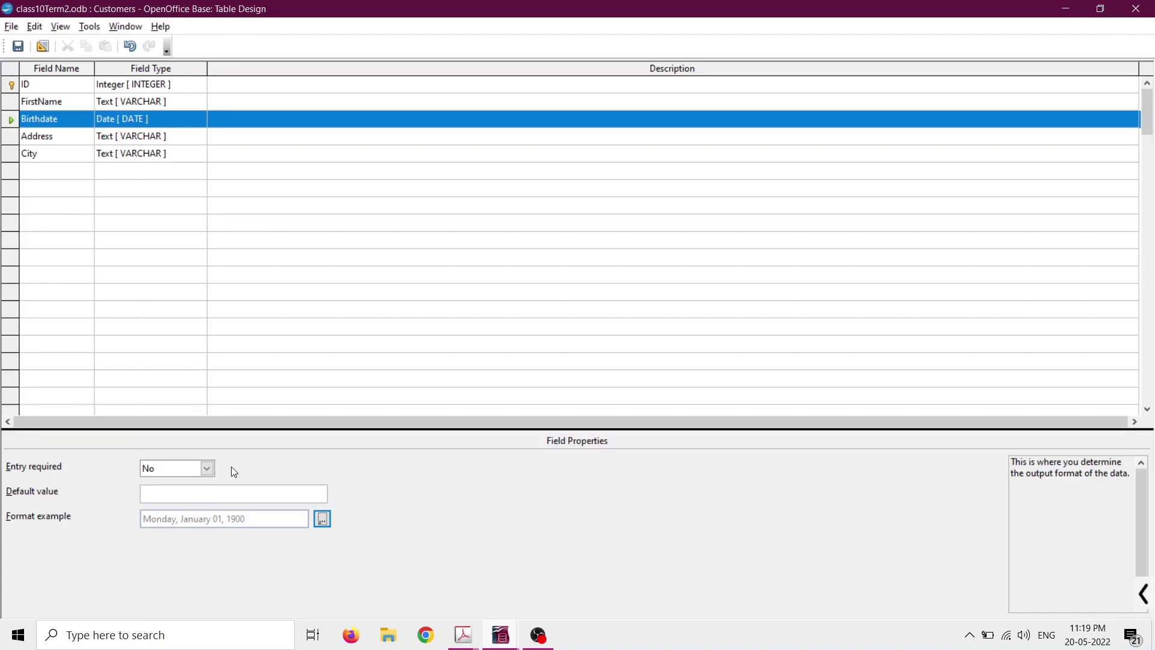
{"action": "left_click", "coordinate": [15, 100]}
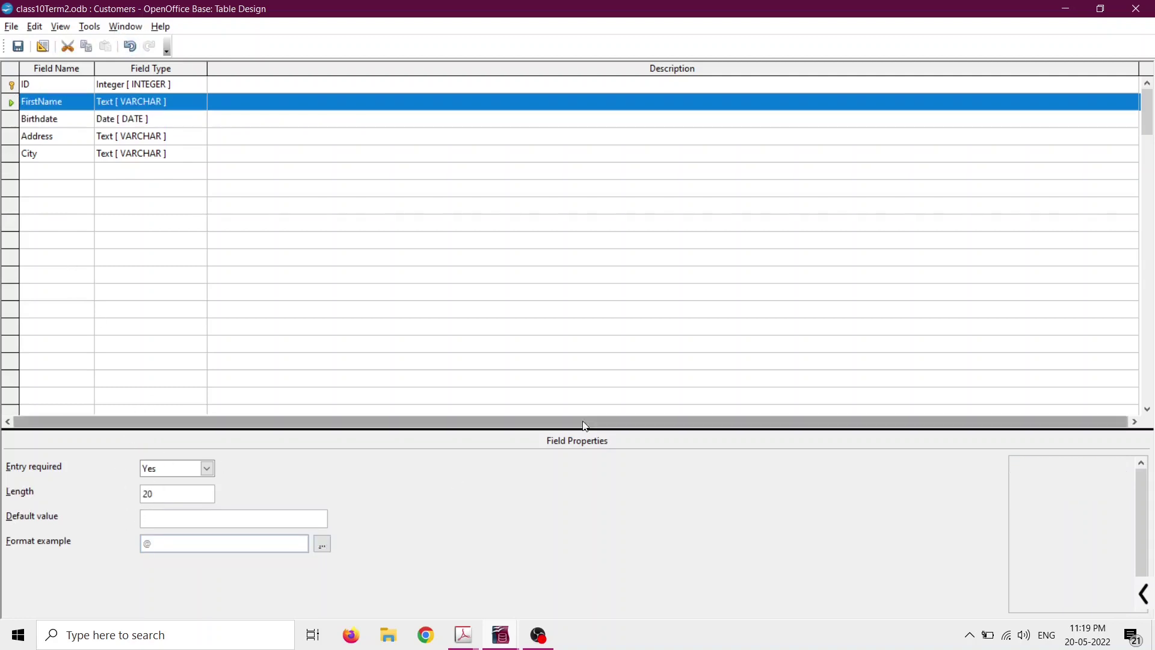
{"action": "left_click", "coordinate": [1143, 594]}
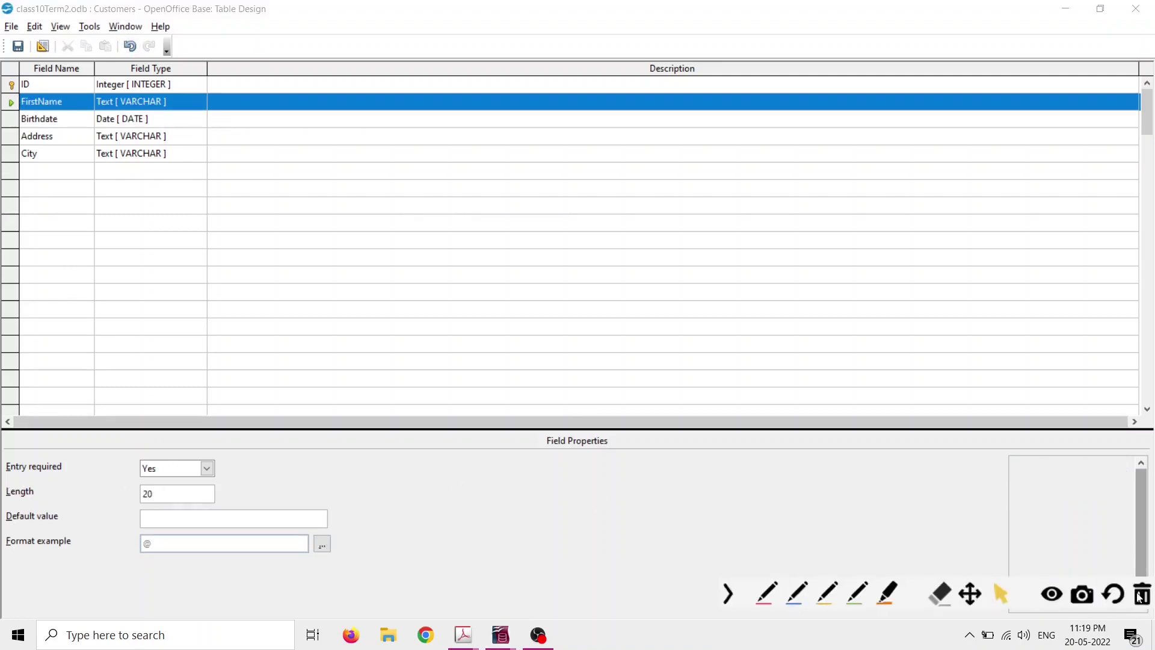
{"action": "left_click", "coordinate": [699, 592]}
{"action": "mouse_move", "coordinate": [546, 413]}
{"action": "left_mouse_down"}
{"action": "mouse_move", "coordinate": [605, 452]}
{"action": "mouse_move", "coordinate": [549, 411]}
{"action": "left_mouse_up"}
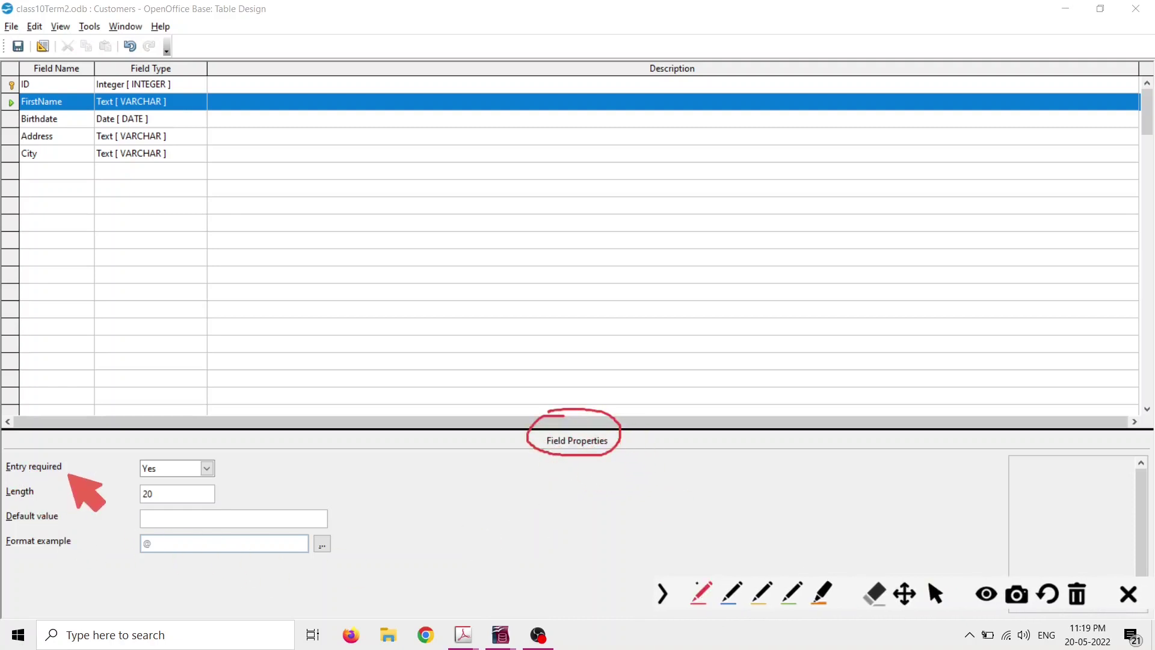
{"action": "left_click_drag", "start_coordinate": [222, 463], "coordinate": [271, 449]}
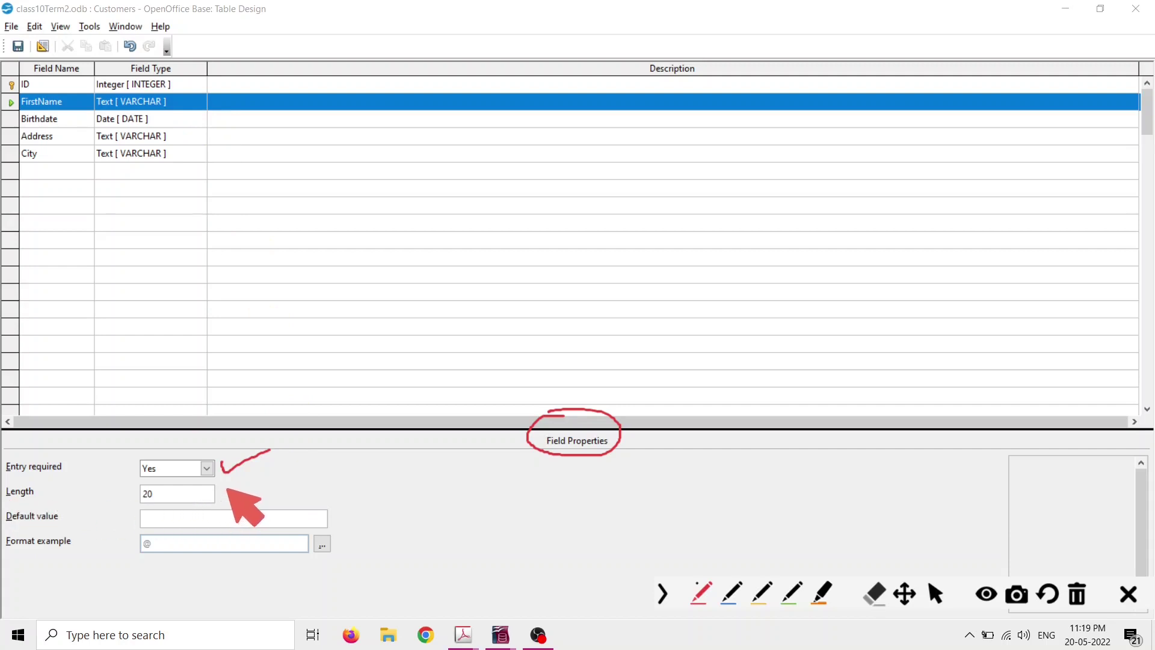
{"action": "left_click_drag", "start_coordinate": [226, 490], "coordinate": [295, 468]}
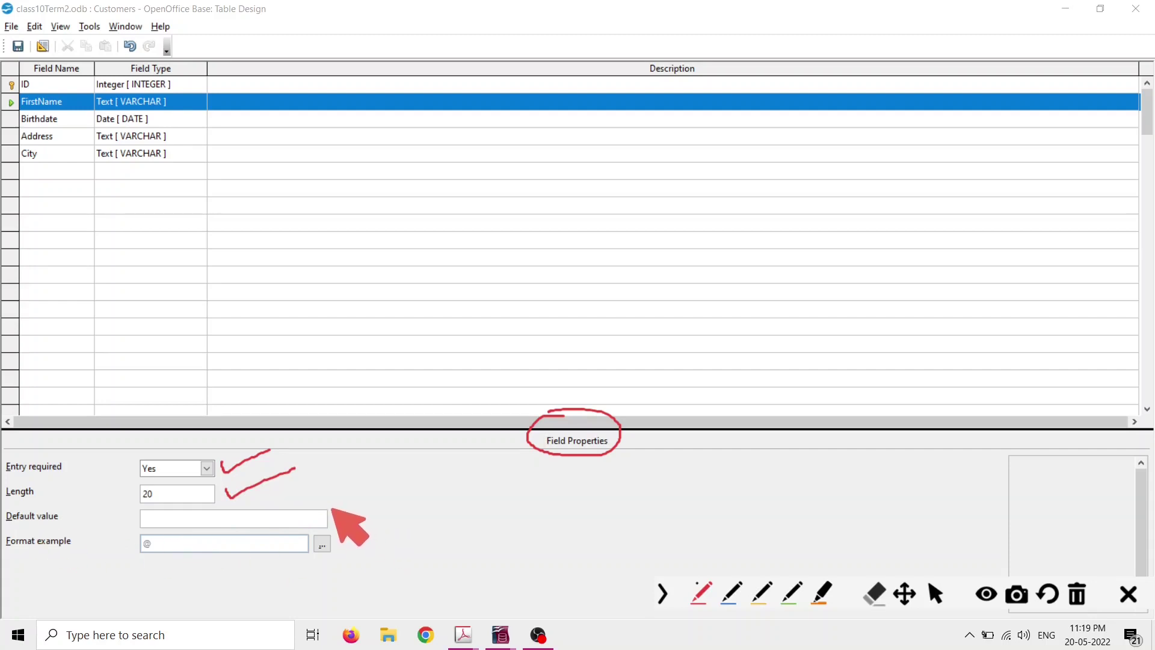
{"action": "mouse_move", "coordinate": [331, 511]}
{"action": "left_mouse_down"}
{"action": "mouse_move", "coordinate": [335, 522]}
{"action": "mouse_move", "coordinate": [377, 492]}
{"action": "left_mouse_up"}
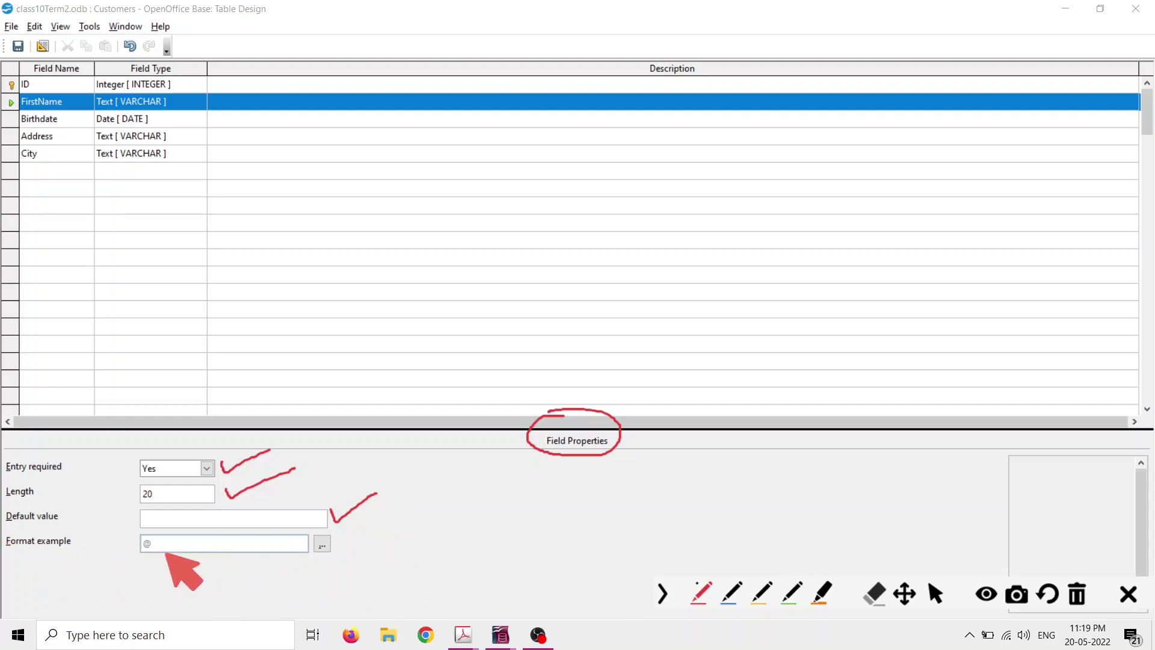
{"action": "mouse_move", "coordinate": [341, 534]}
{"action": "left_mouse_down"}
{"action": "mouse_move", "coordinate": [351, 549]}
{"action": "mouse_move", "coordinate": [428, 510]}
{"action": "left_mouse_up"}
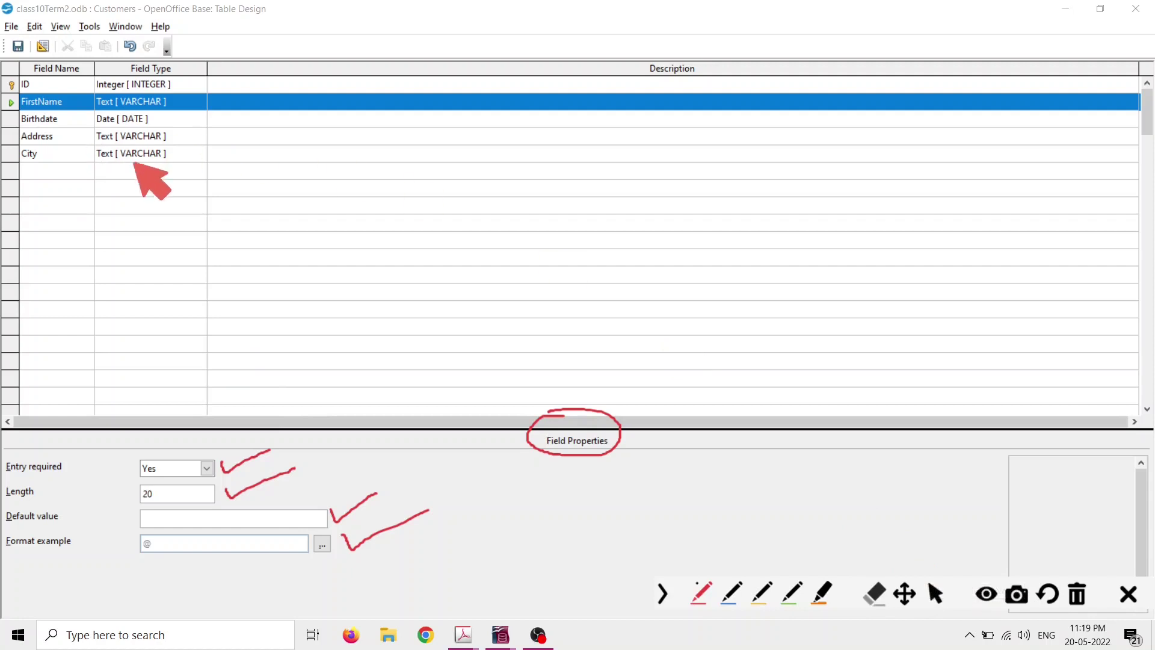
{"action": "left_click", "coordinate": [935, 593]}
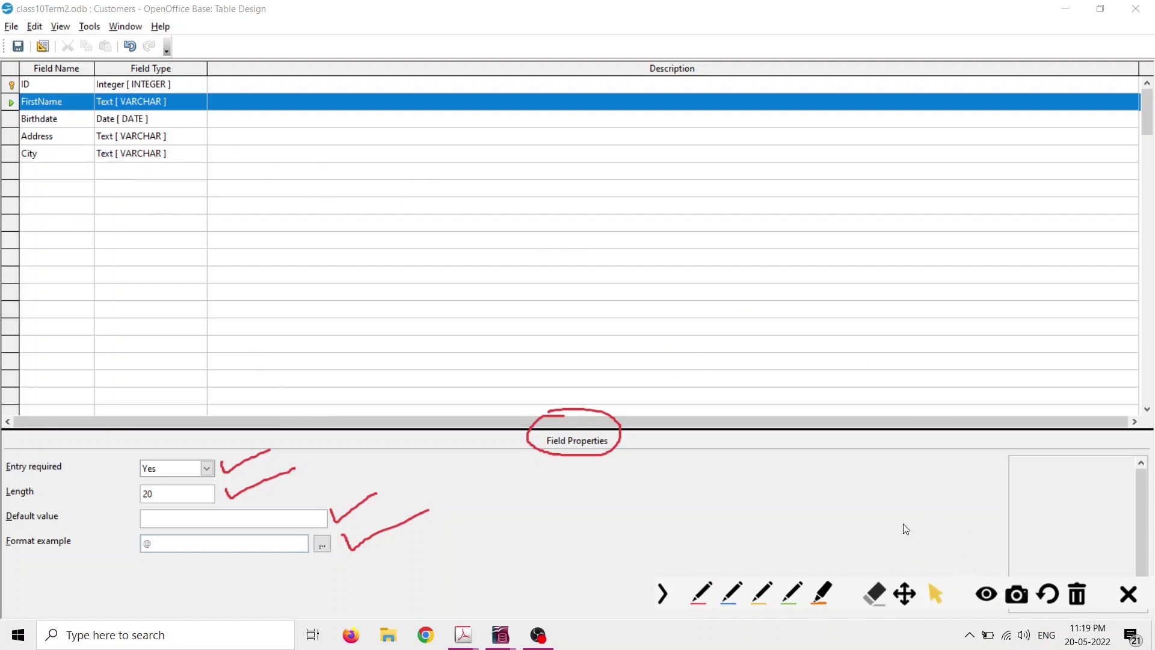
{"action": "left_click", "coordinate": [12, 87]}
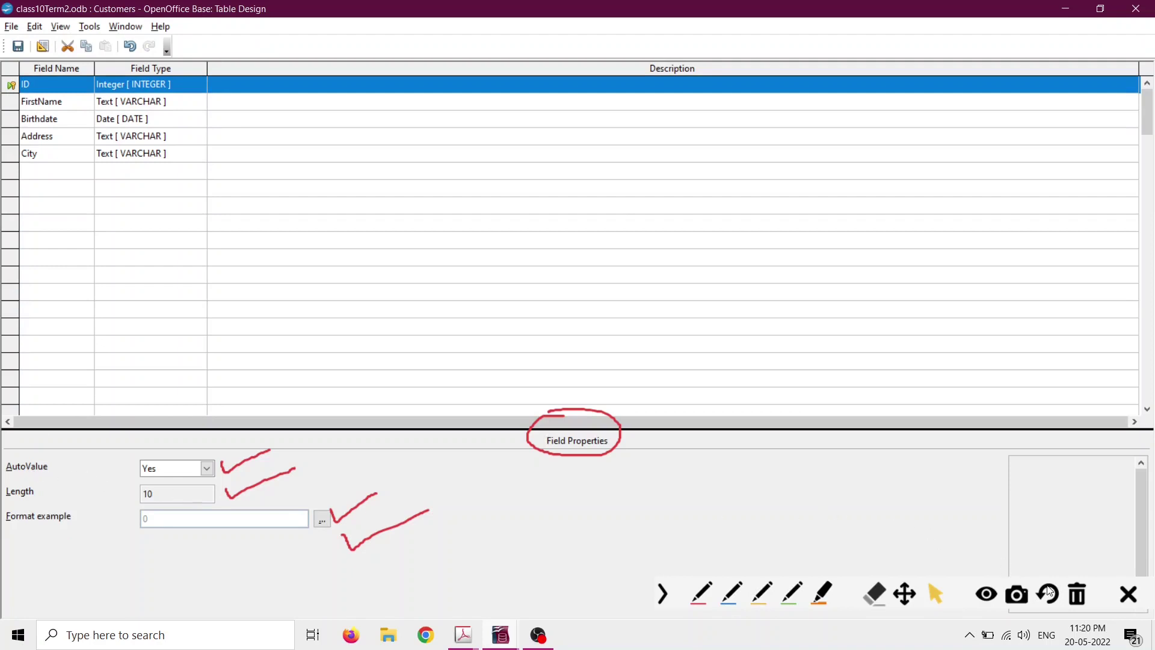
{"action": "left_click", "coordinate": [1078, 596]}
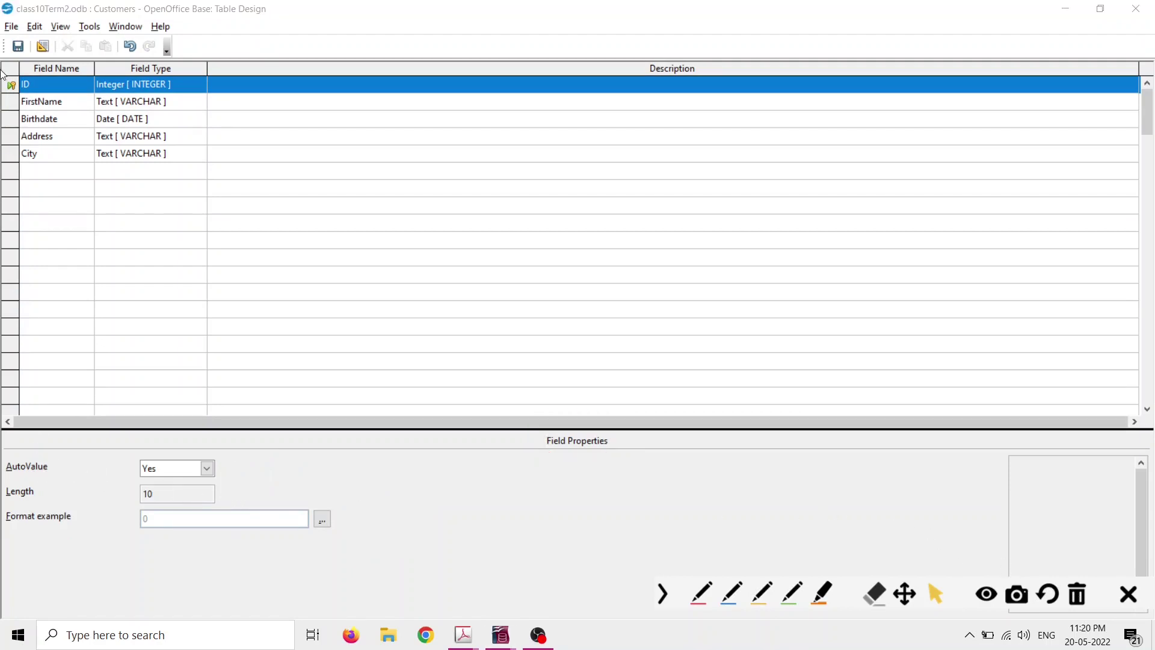
Leave ID's AutoValue at Yes, then save and close the Customers table design.
{"action": "left_click", "coordinate": [210, 468]}
{"action": "left_click", "coordinate": [211, 467]}
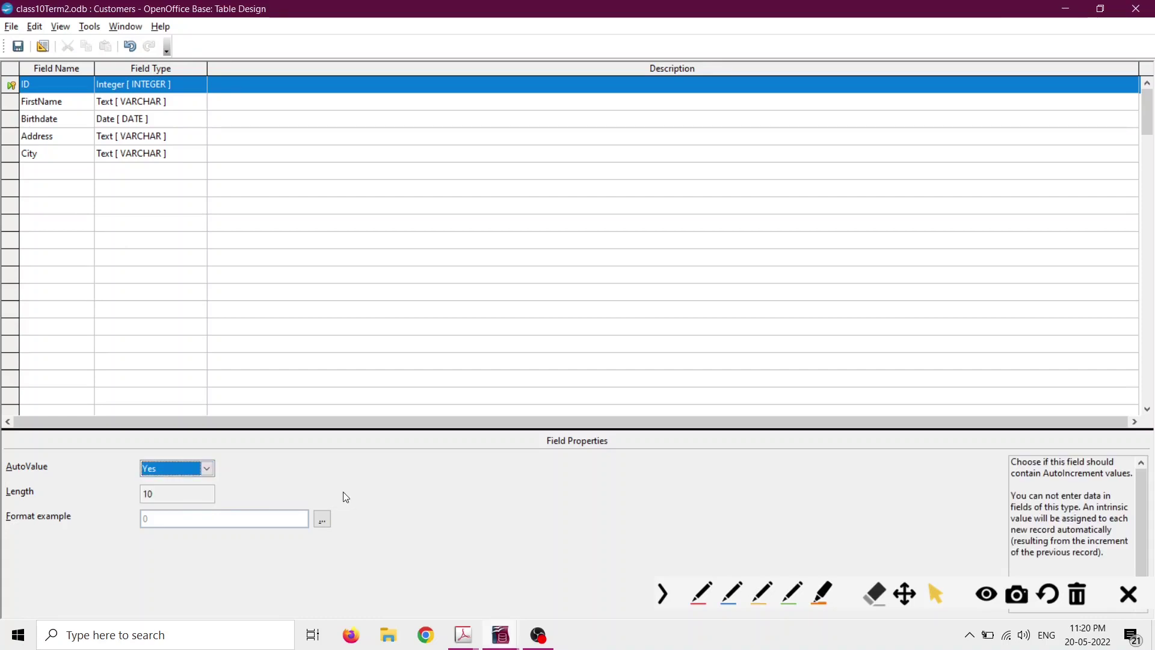
{"action": "left_click", "coordinate": [169, 468]}
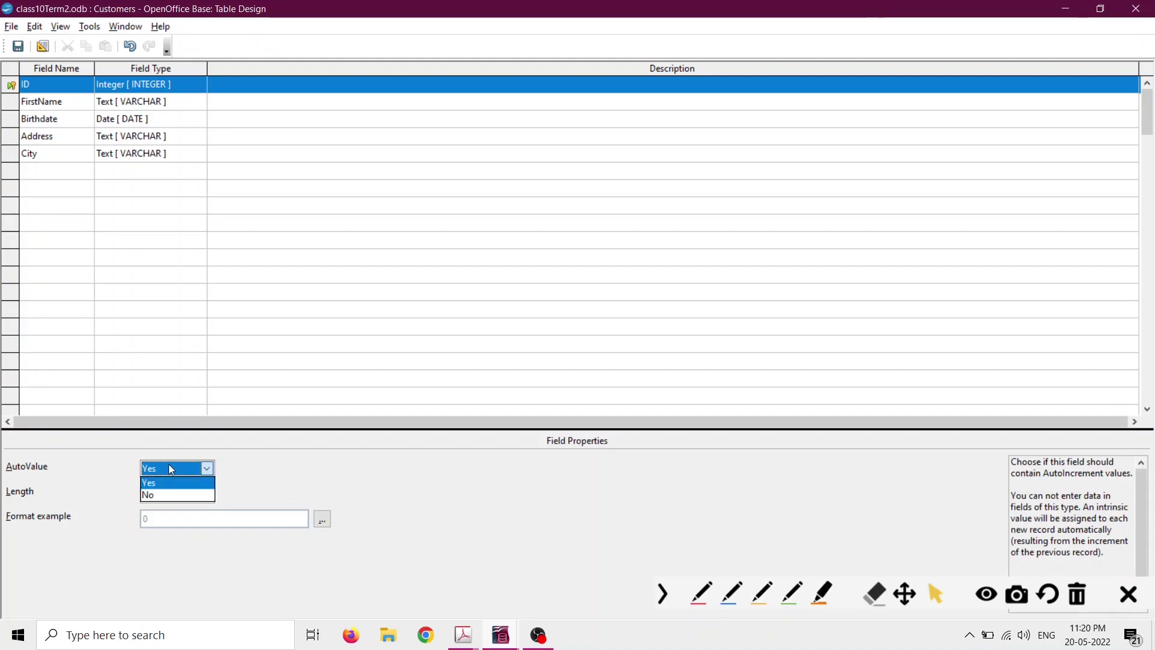
{"action": "left_click", "coordinate": [157, 492]}
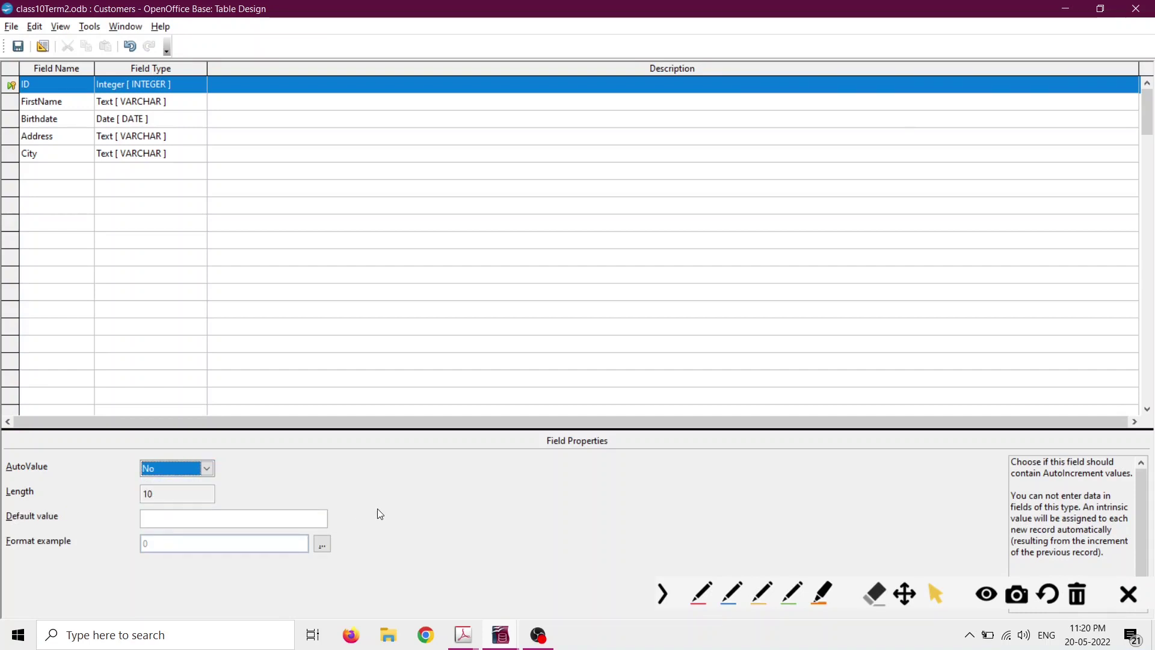
{"action": "left_click", "coordinate": [207, 468]}
{"action": "left_click", "coordinate": [186, 483]}
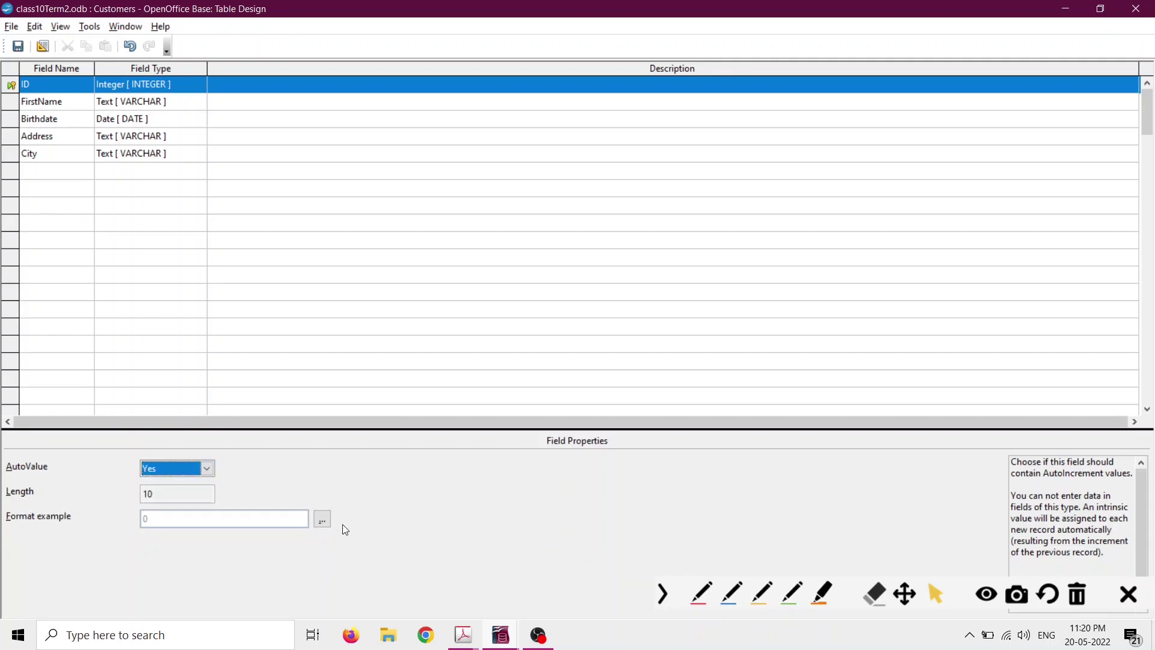
{"action": "left_click", "coordinate": [18, 46]}
{"action": "left_click", "coordinate": [1136, 8]}
Highlight the AutoValue, Length, Default Value and Format example descriptions in the textbook PDF.
{"action": "mouse_move", "coordinate": [465, 638]}
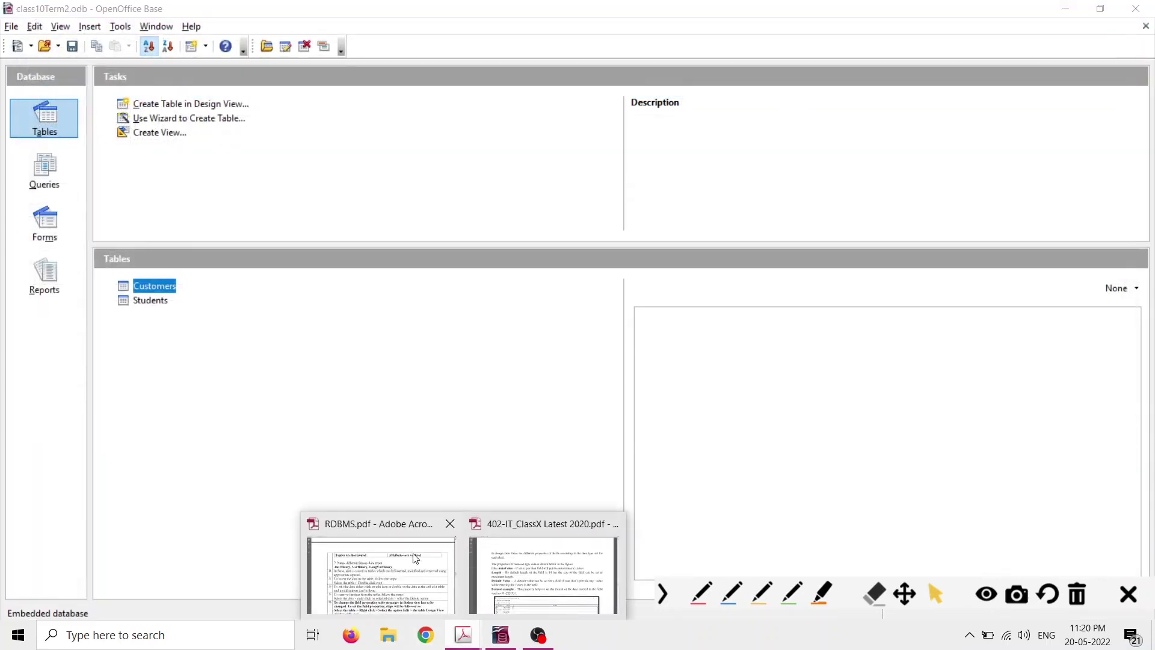
{"action": "left_click", "coordinate": [595, 530]}
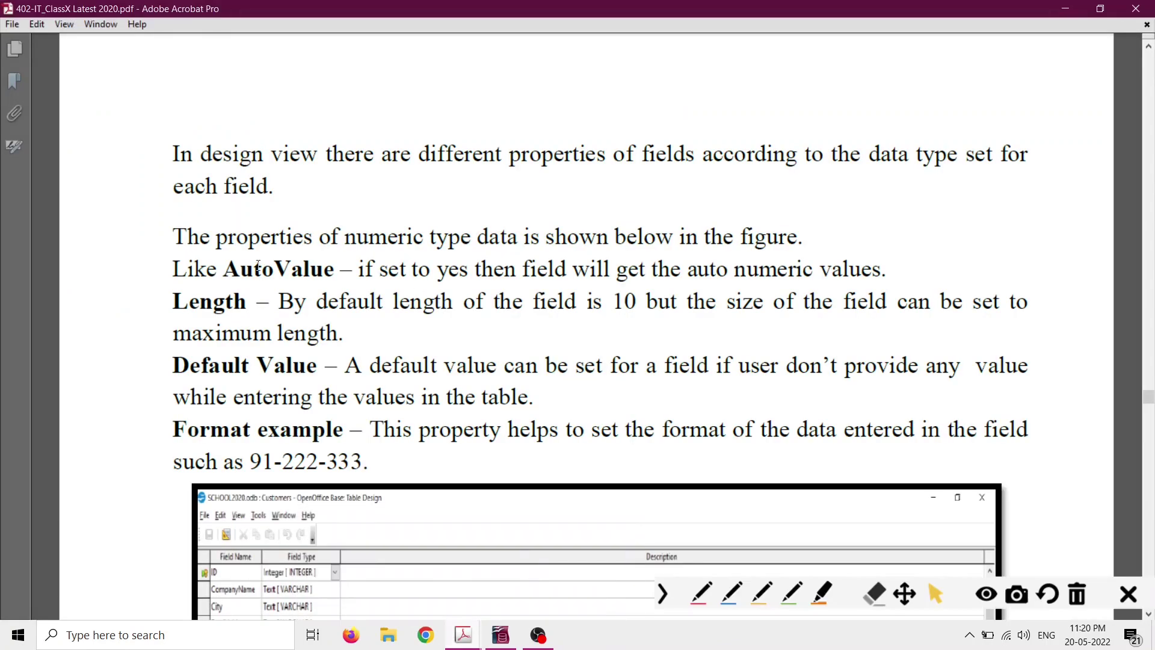
{"action": "left_click_drag", "start_coordinate": [223, 268], "coordinate": [304, 268]}
{"action": "left_click_drag", "start_coordinate": [173, 301], "coordinate": [247, 301]}
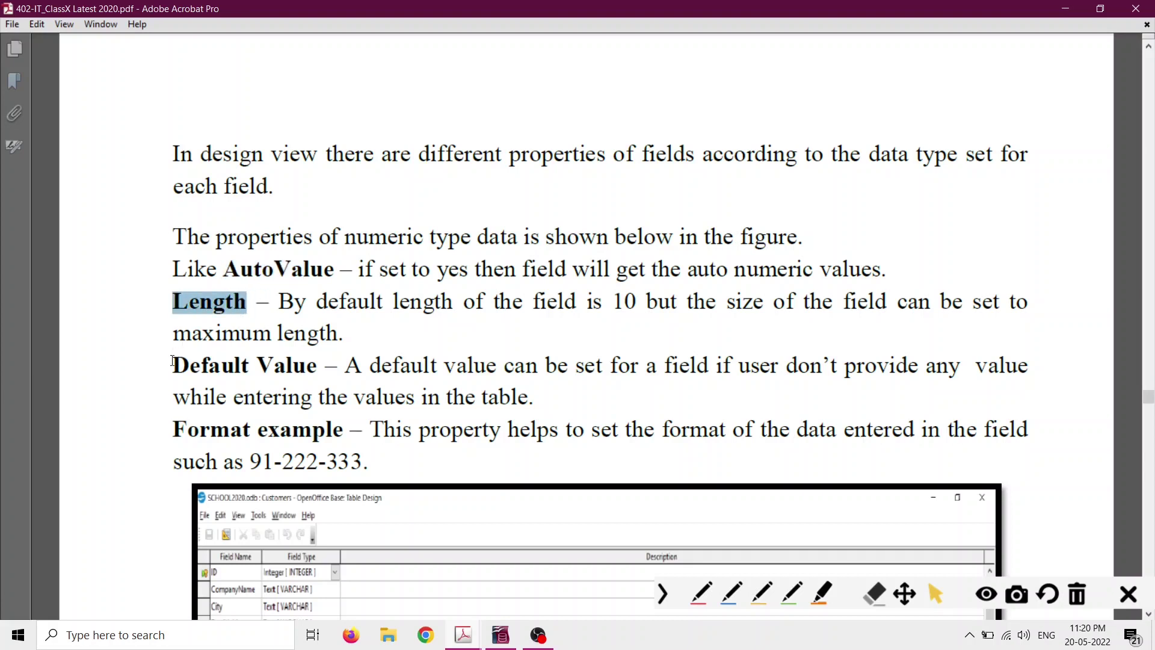
{"action": "left_click_drag", "start_coordinate": [173, 361], "coordinate": [310, 368]}
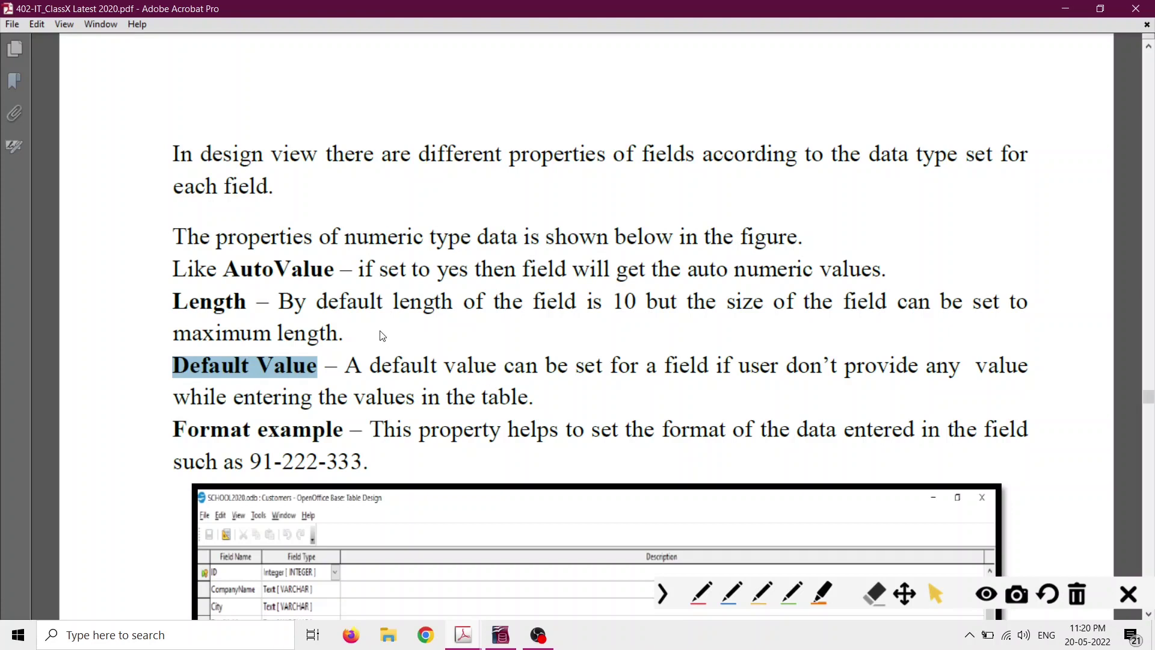
{"action": "scroll", "coordinate": [379, 337], "scroll_direction": "down", "scroll_amount": 3}
{"action": "left_click_drag", "start_coordinate": [168, 365], "coordinate": [343, 360]}
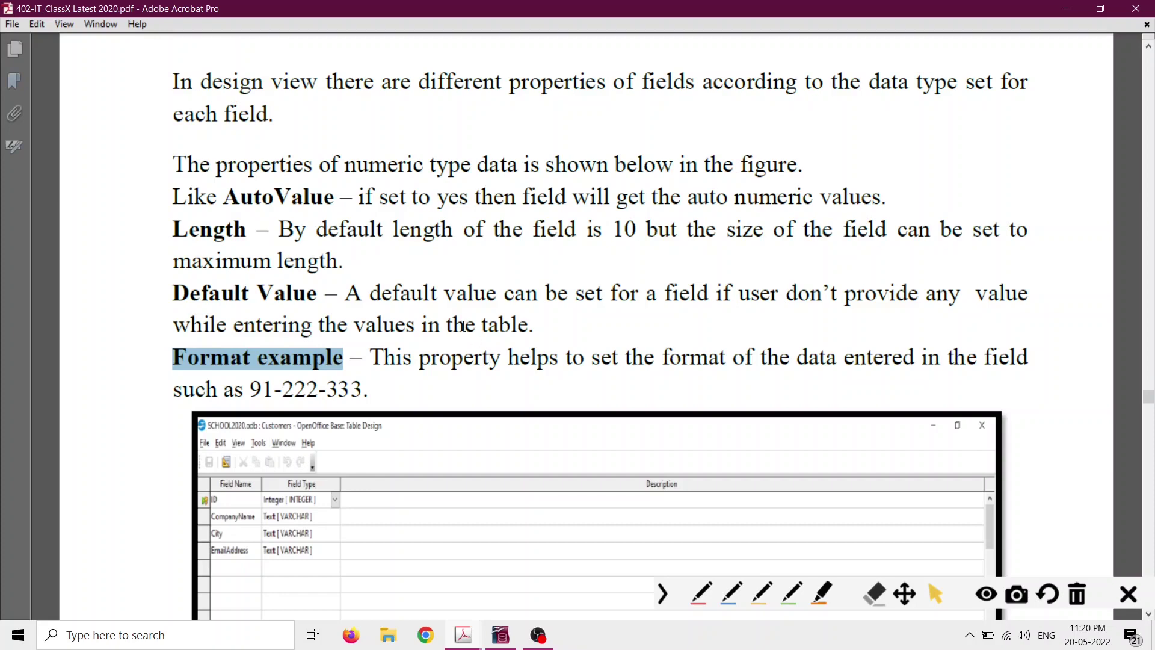
Highlight the Entry Required and Length notes and the Sorting Data heading, then return to Base.
{"action": "scroll", "coordinate": [462, 326], "scroll_direction": "down", "scroll_amount": 20}
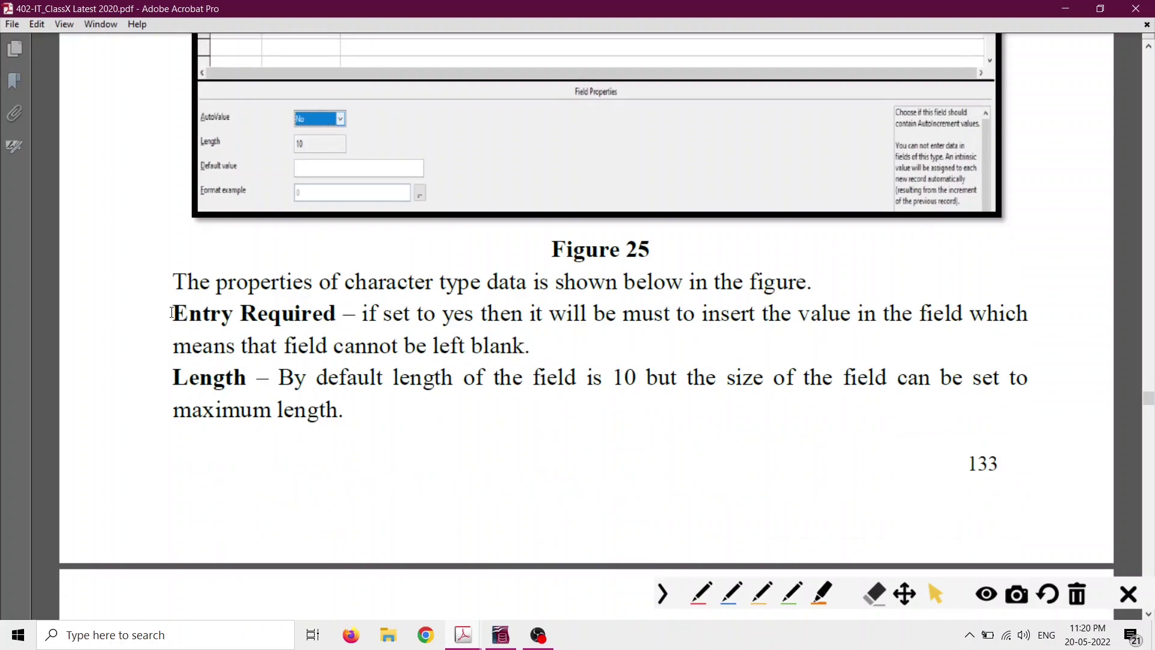
{"action": "left_click_drag", "start_coordinate": [171, 313], "coordinate": [336, 314]}
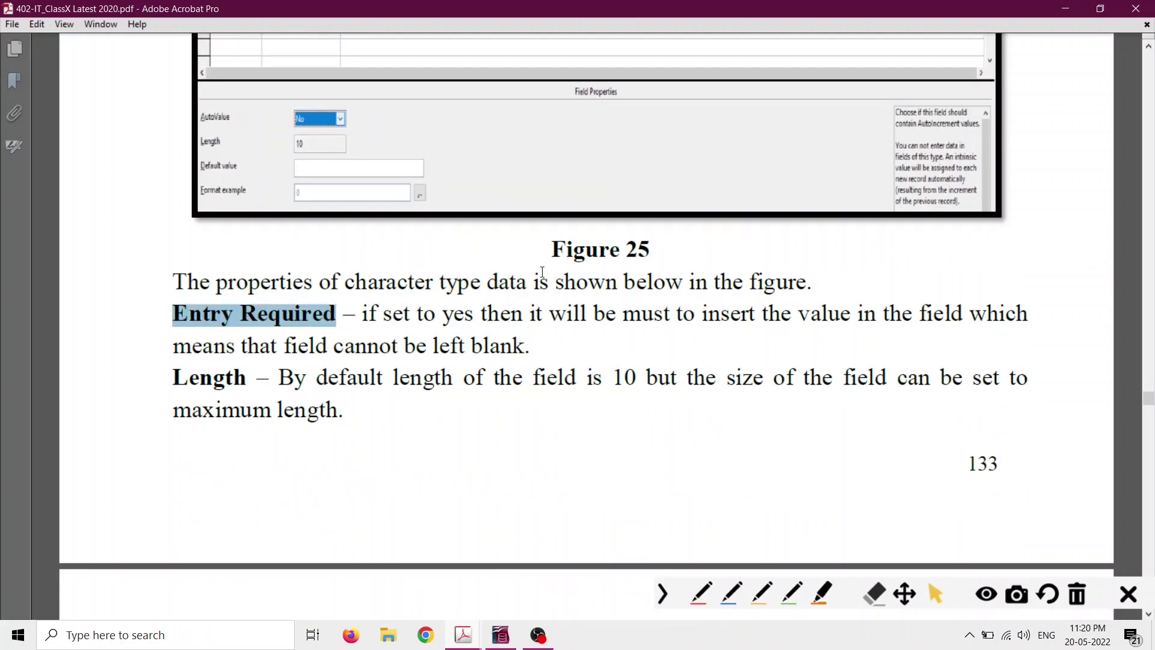
{"action": "scroll", "coordinate": [542, 272], "scroll_direction": "down", "scroll_amount": 1}
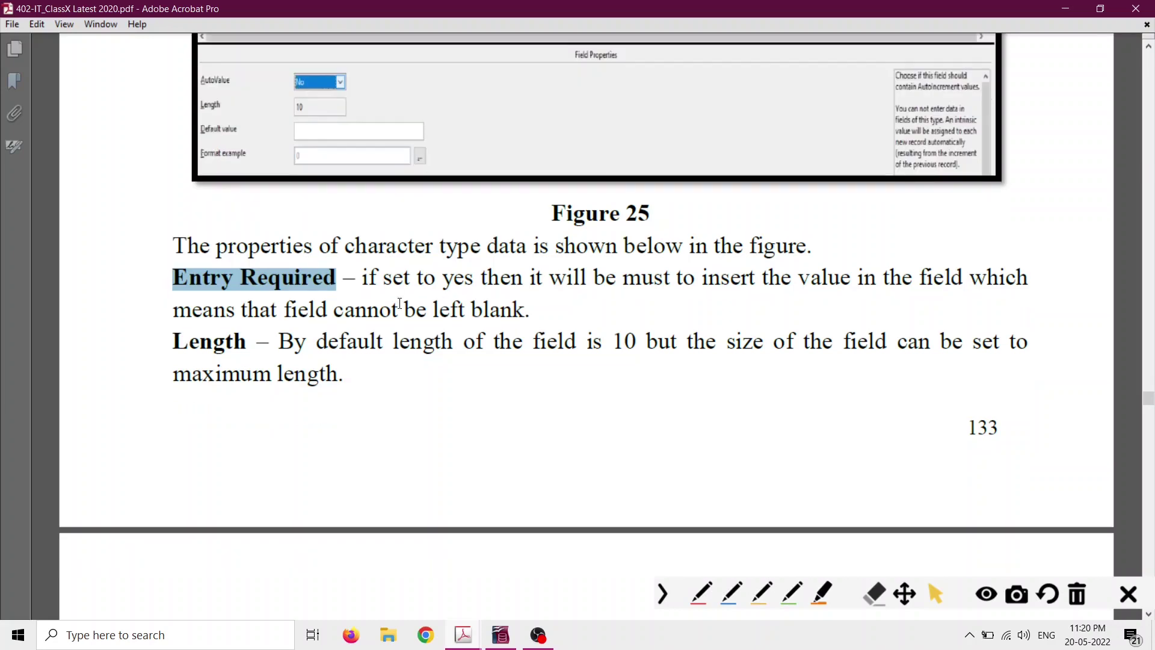
{"action": "left_click_drag", "start_coordinate": [172, 340], "coordinate": [258, 341]}
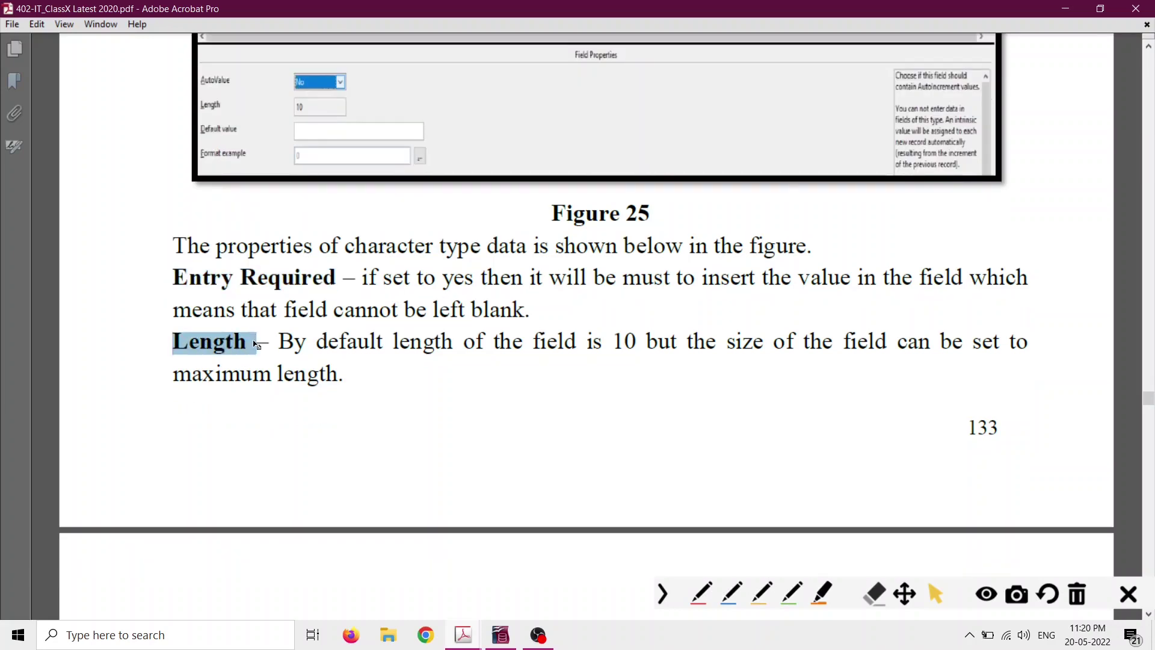
{"action": "scroll", "coordinate": [455, 369], "scroll_direction": "down", "scroll_amount": 3}
{"action": "scroll", "coordinate": [455, 370], "scroll_direction": "down", "scroll_amount": 10}
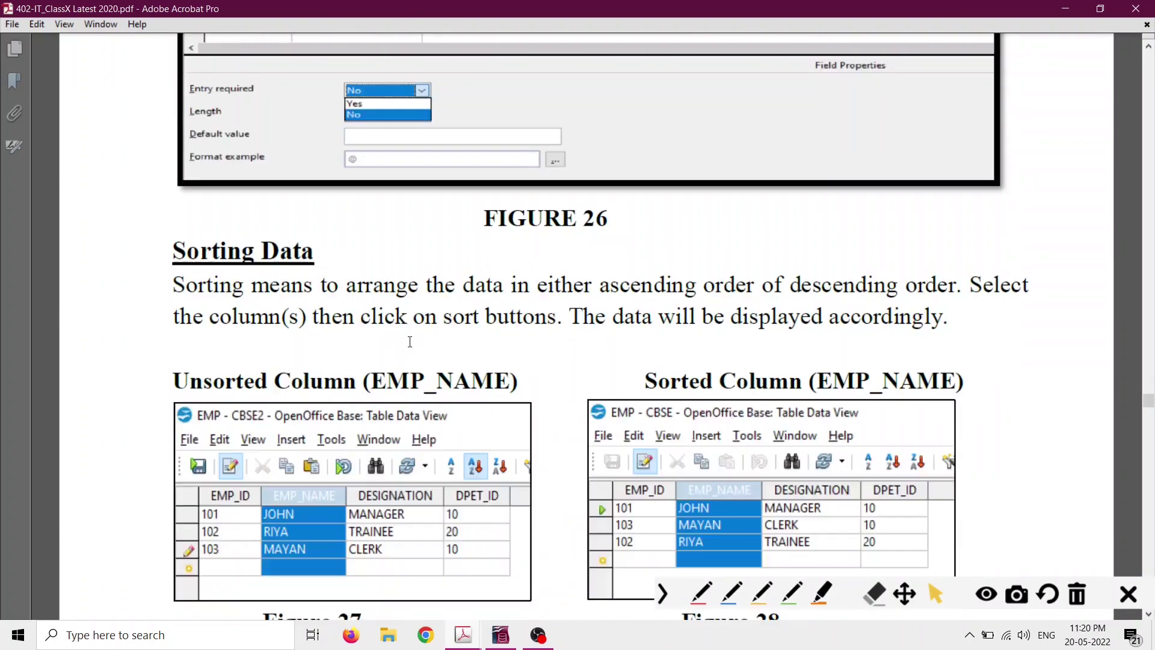
{"action": "left_click_drag", "start_coordinate": [172, 251], "coordinate": [314, 252]}
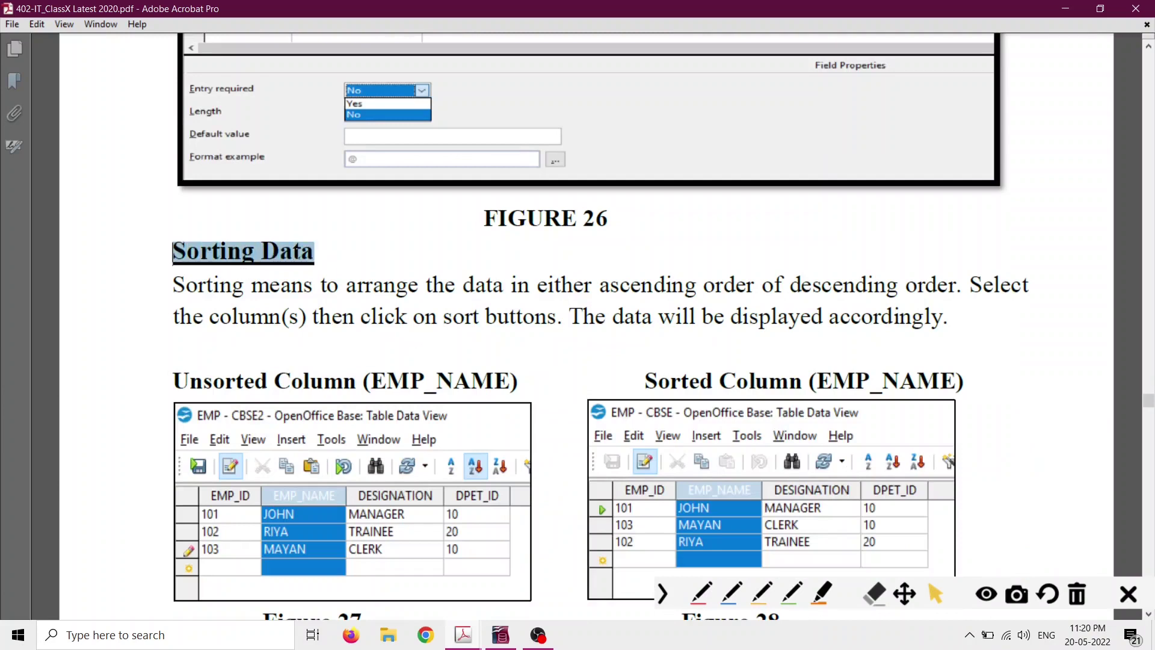
{"action": "left_click", "coordinate": [500, 635]}
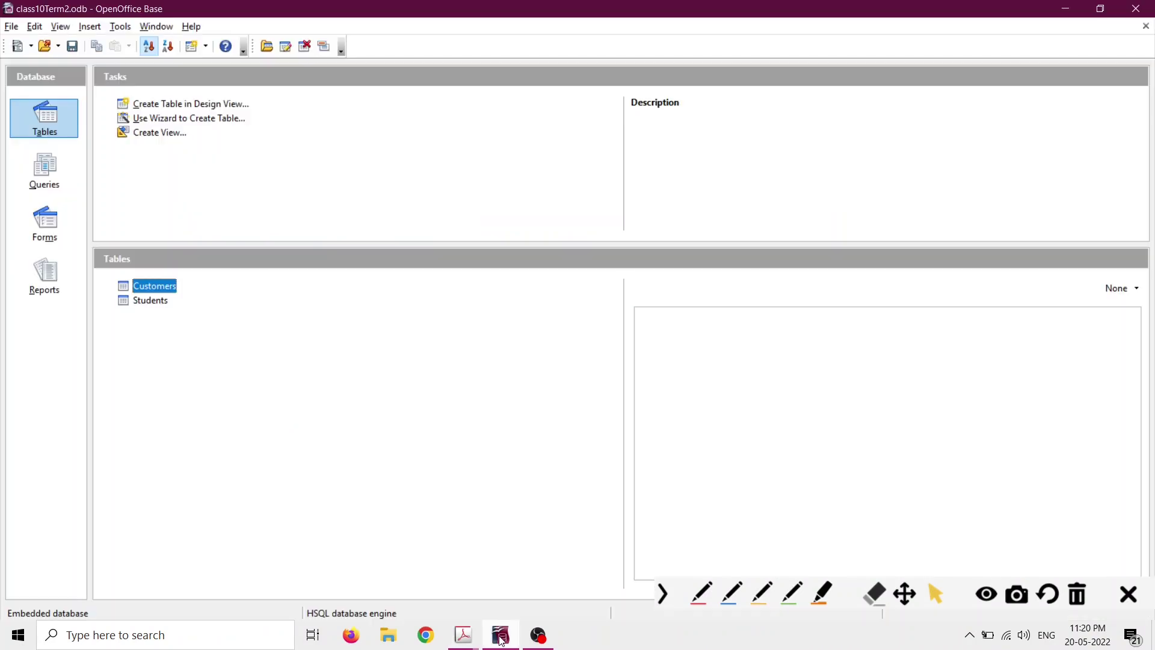
Add a third customer record with a first name and birthdate 13-Dec-2005, then save it.
{"action": "double_click", "coordinate": [169, 287]}
{"action": "left_click", "coordinate": [154, 108]}
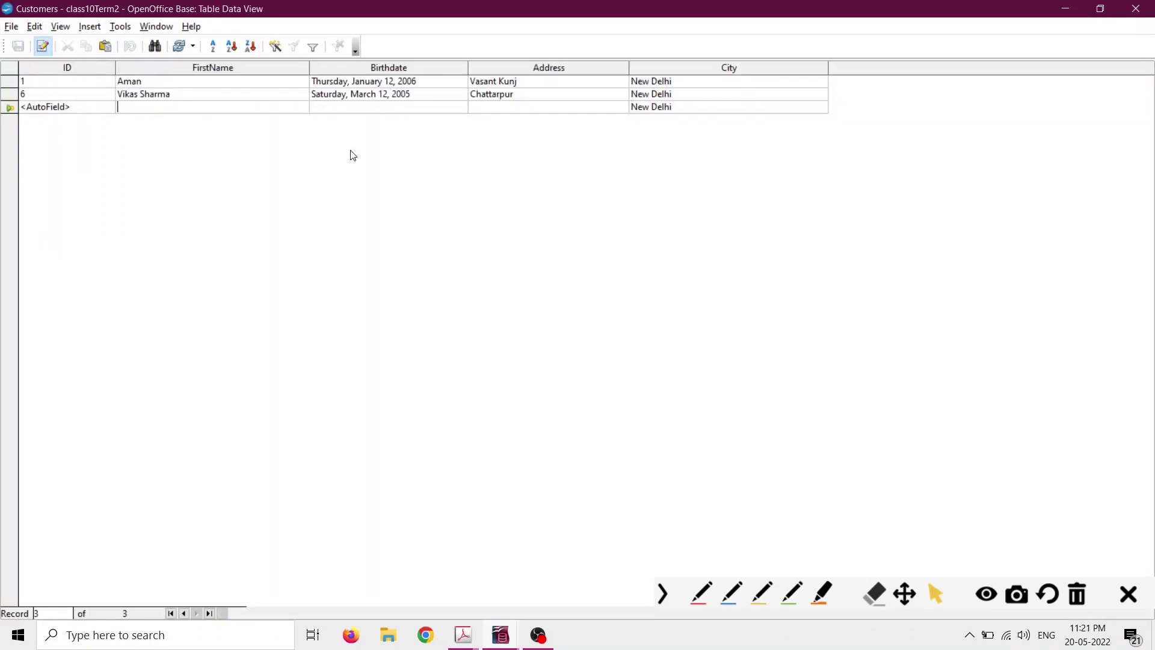
{"action": "type", "text": "Vijay"}
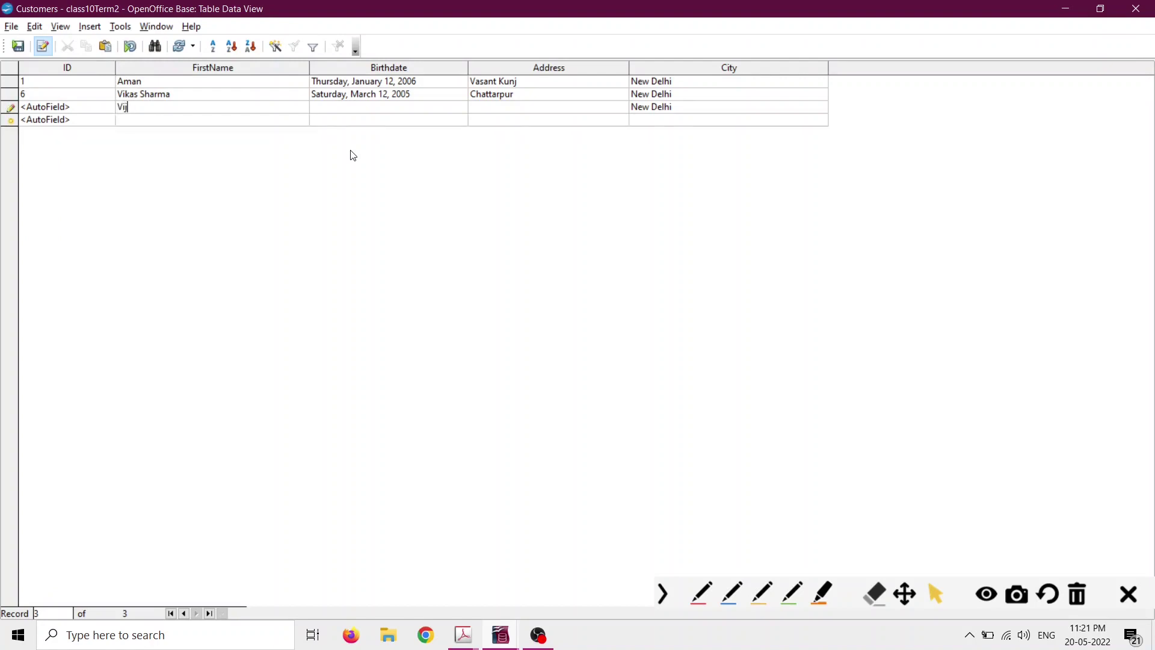
{"action": "key", "text": "BackSpace"}
{"action": "key", "text": "BackSpace"}
{"action": "key", "text": "BackSpace"}
{"action": "key", "text": "BackSpace"}
{"action": "key", "text": "BackSpace"}
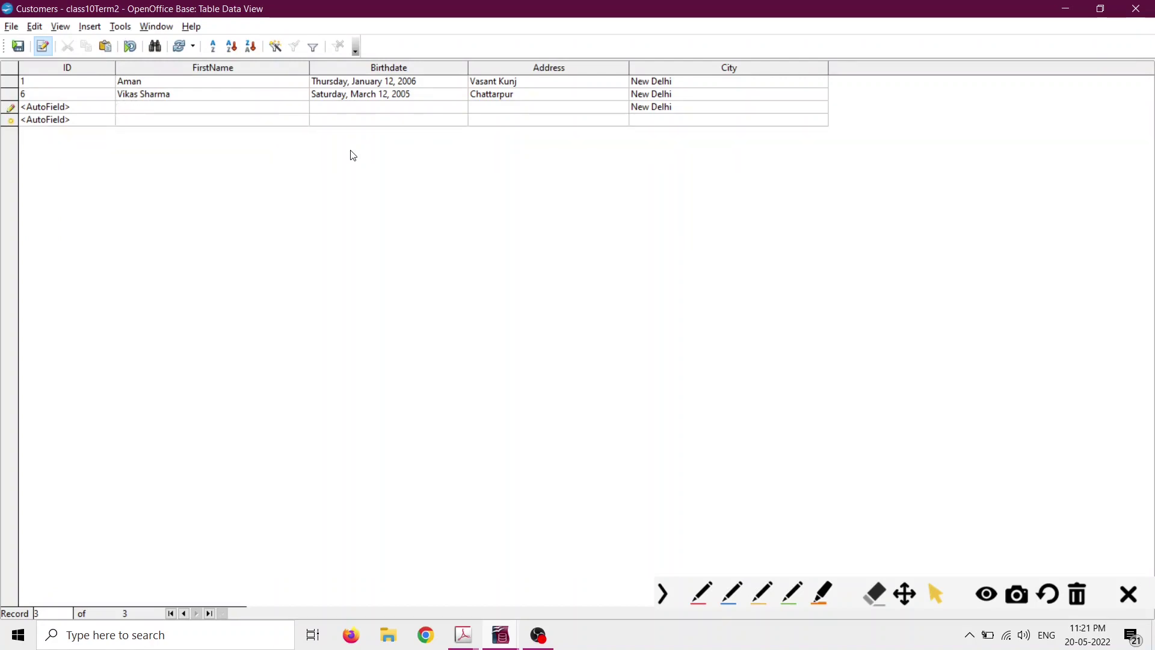
{"action": "type", "text": "Arzoo"}
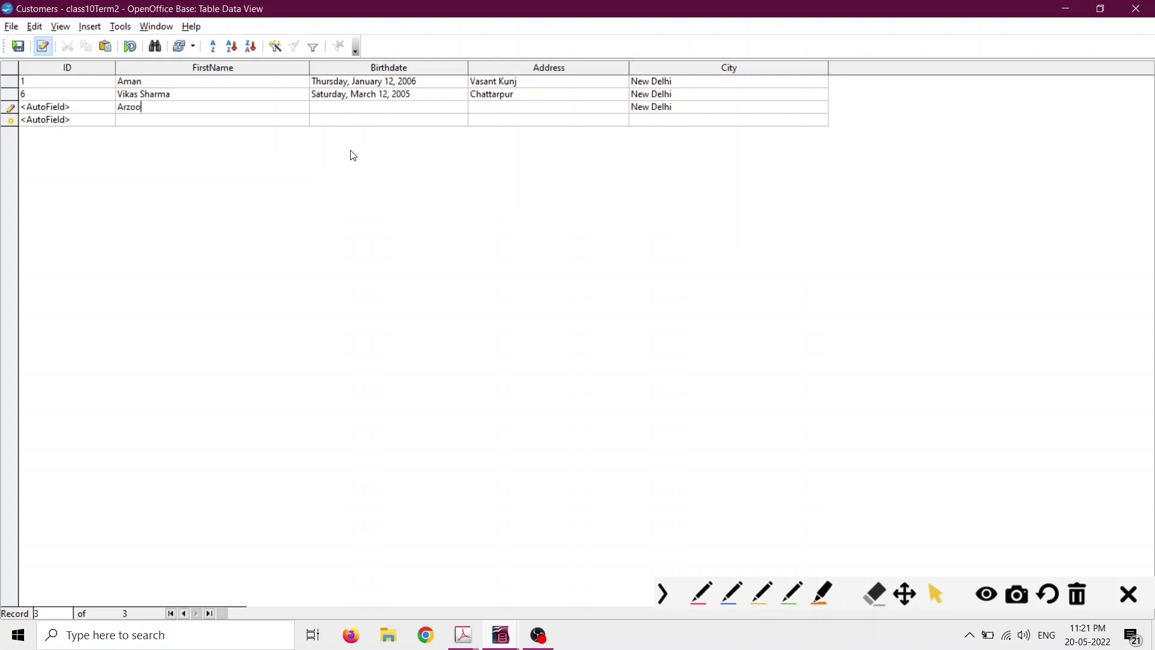
{"action": "key", "text": "Tab"}
{"action": "type", "text": "13-Dec-"}
{"action": "type", "text": "2005"}
{"action": "key", "text": "Tab"}
{"action": "left_click", "coordinate": [127, 119]}
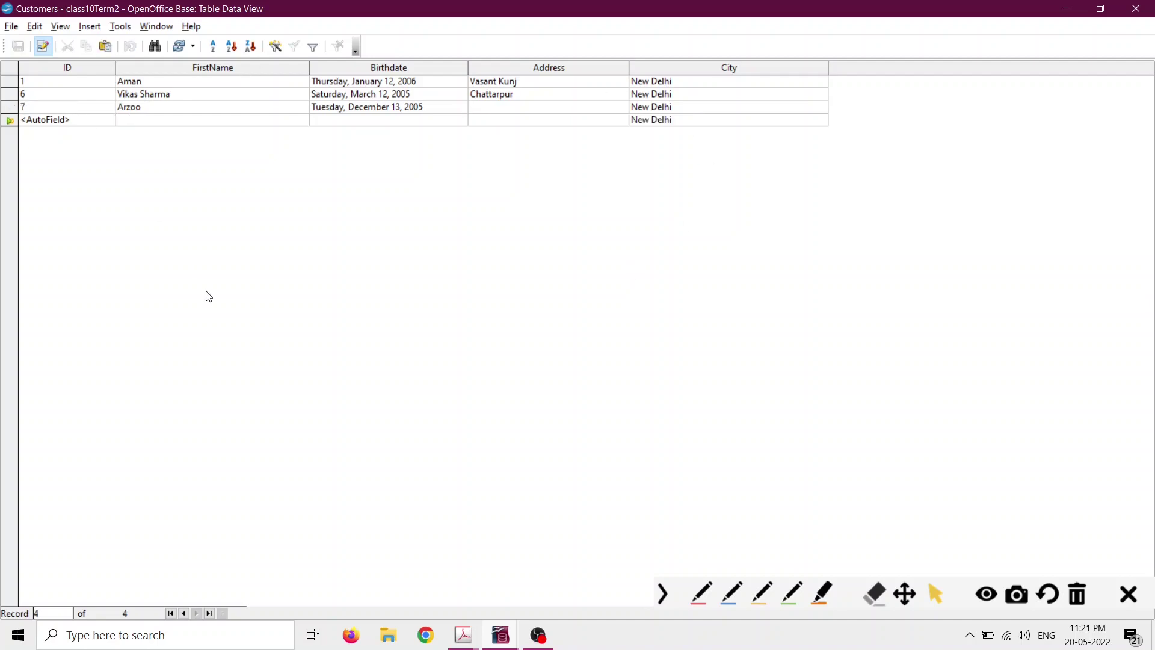
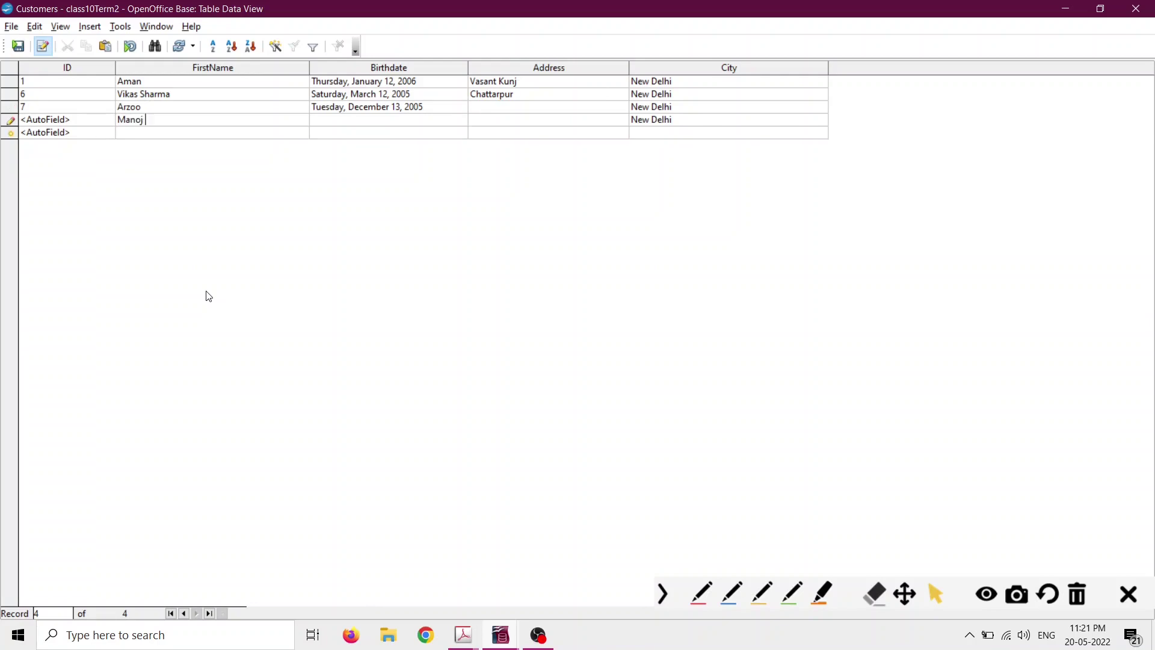
Fill in the fourth customer's name, birthdate 14-Sep-2006 and address Vasant Kunj, then select the Birthdate column.
{"action": "type", "text": "14-"}
{"action": "type", "text": "Sep-200"}
{"action": "type", "text": "6"}
{"action": "key", "text": "Tab"}
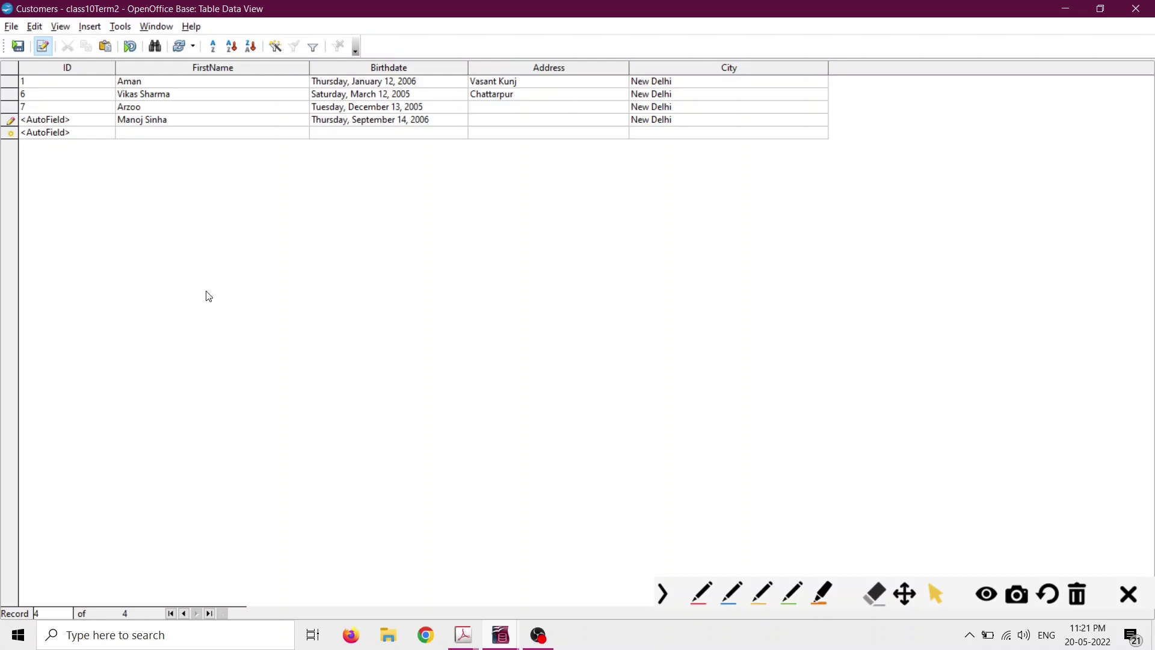
{"action": "type", "text": "Vasant Kunj"}
{"action": "key", "text": "Tab"}
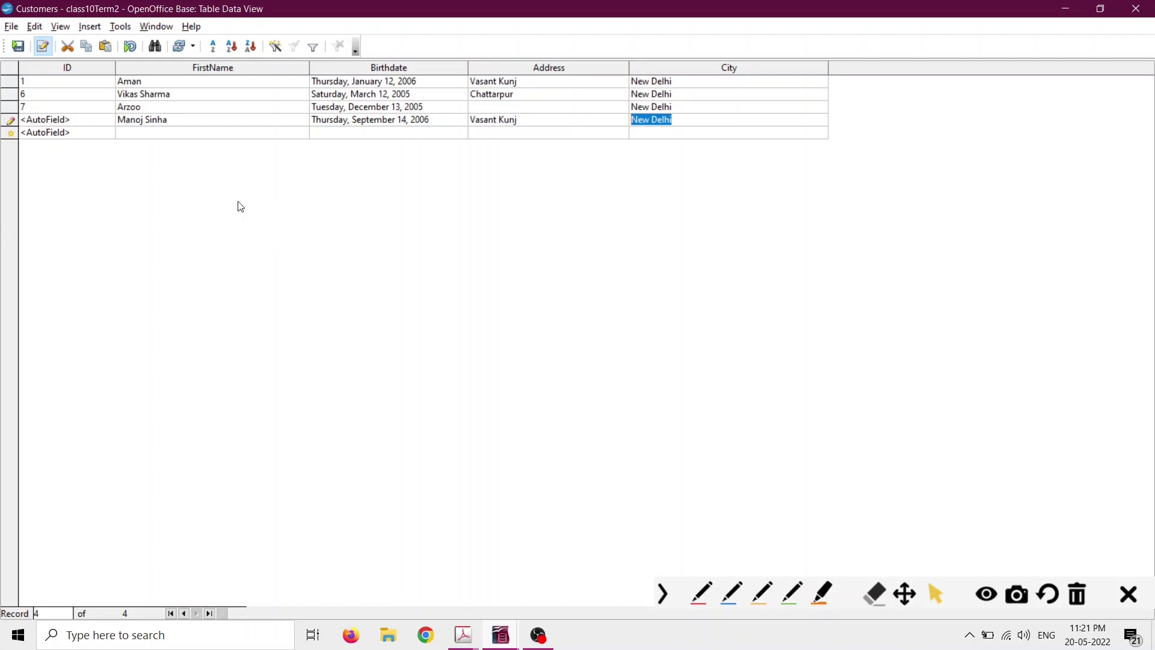
{"action": "left_click", "coordinate": [414, 71]}
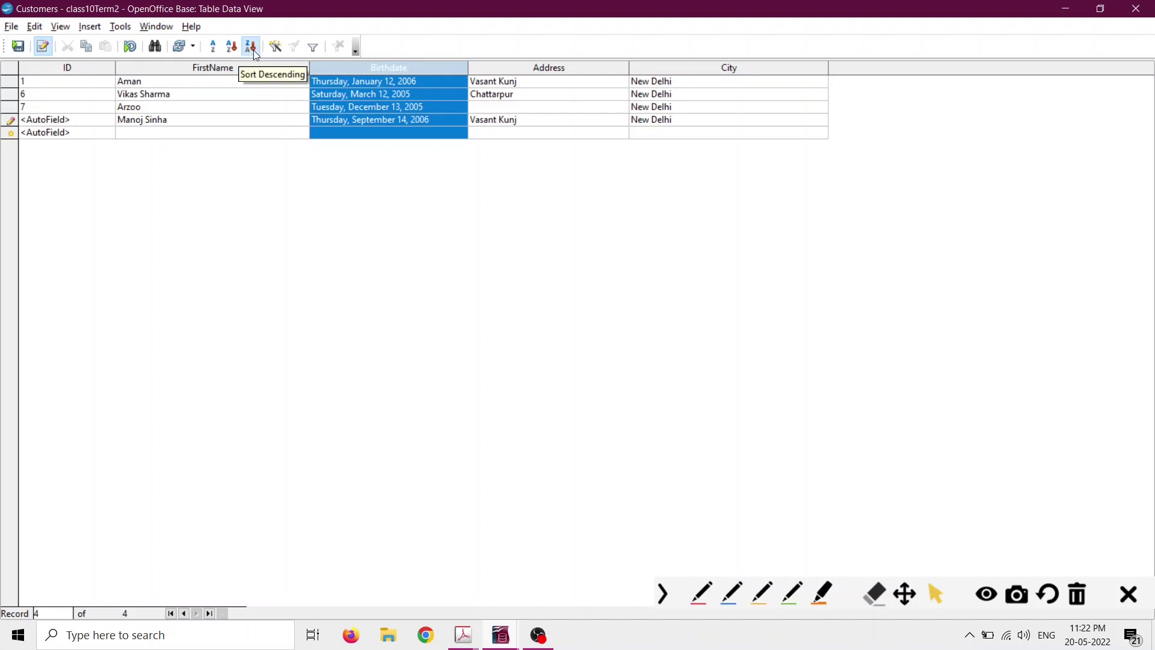
Apply Sort Ascending to the selected Birthdate column of the Customers table.
{"action": "left_click", "coordinate": [703, 599]}
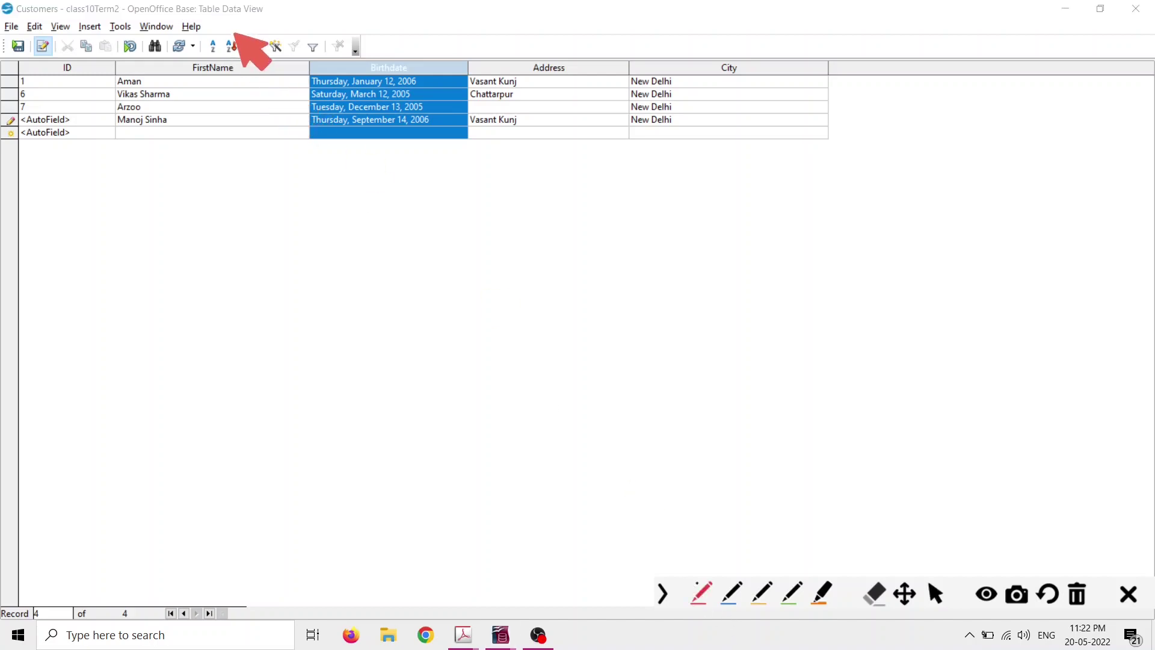
{"action": "left_click_drag", "start_coordinate": [231, 27], "coordinate": [238, 60]}
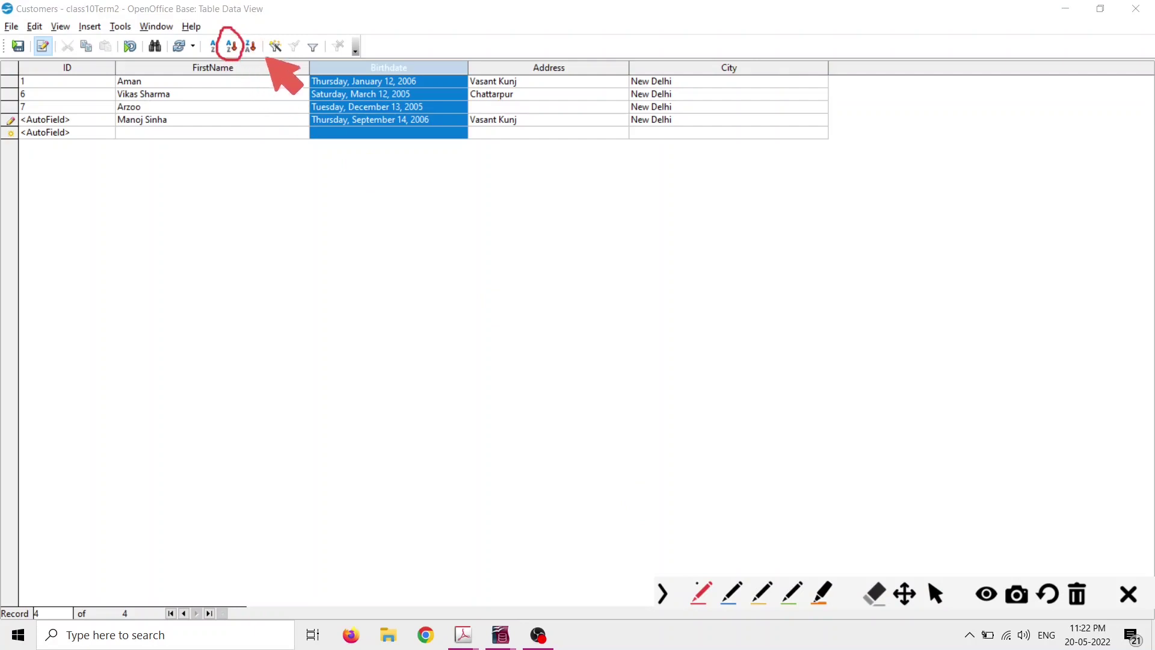
{"action": "left_click", "coordinate": [730, 589]}
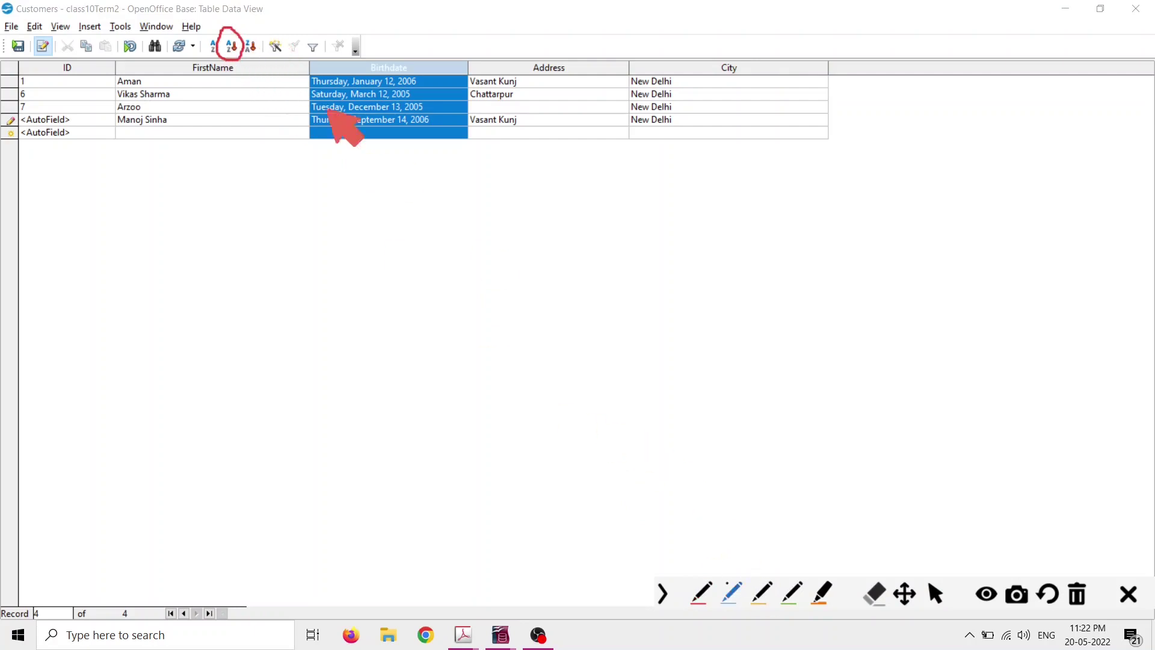
{"action": "mouse_move", "coordinate": [256, 28]}
{"action": "left_mouse_down"}
{"action": "mouse_move", "coordinate": [242, 30]}
{"action": "mouse_move", "coordinate": [239, 58]}
{"action": "mouse_move", "coordinate": [265, 59]}
{"action": "mouse_move", "coordinate": [255, 29]}
{"action": "left_mouse_up"}
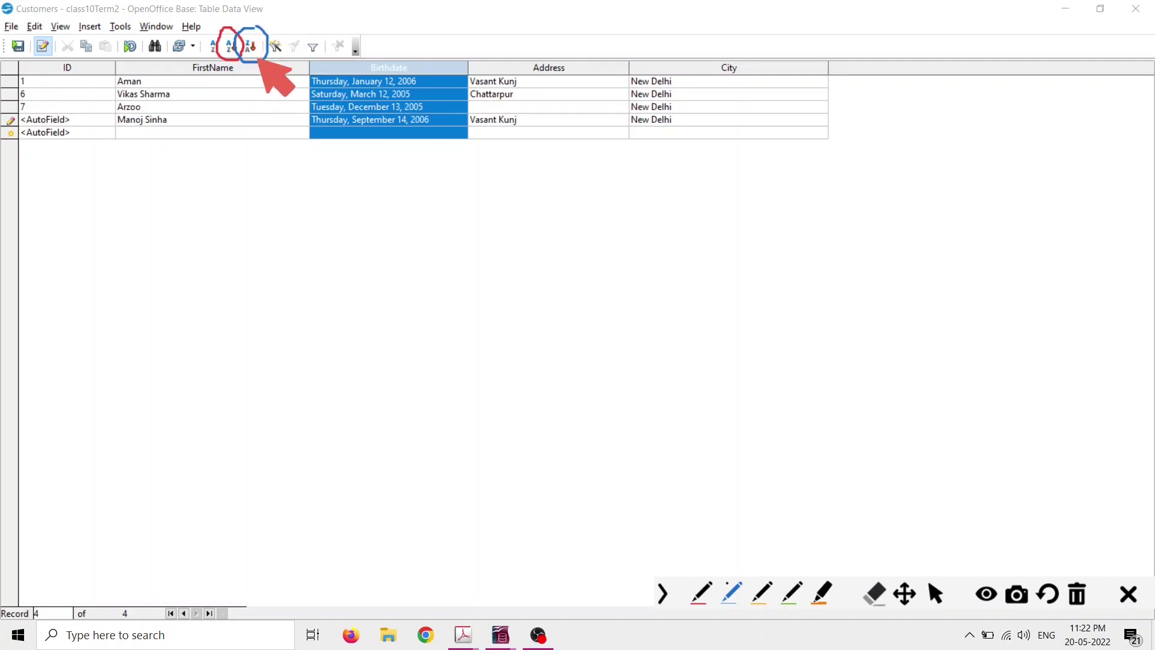
{"action": "left_click", "coordinate": [936, 596]}
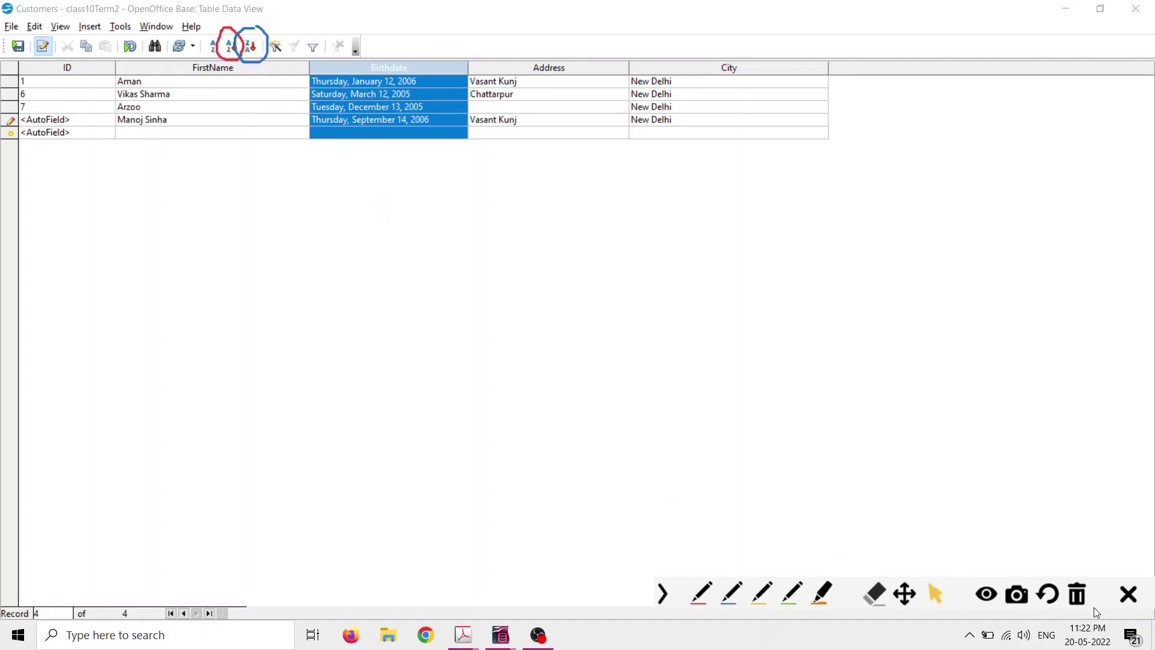
{"action": "left_click", "coordinate": [1077, 593]}
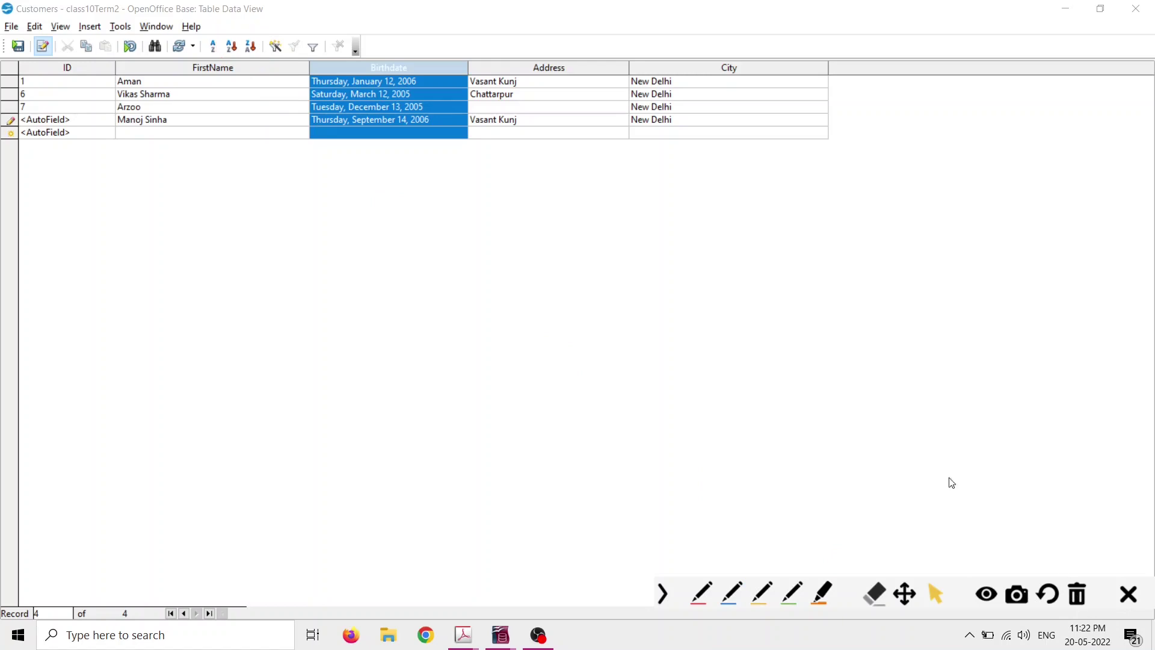
{"action": "left_click", "coordinate": [231, 48]}
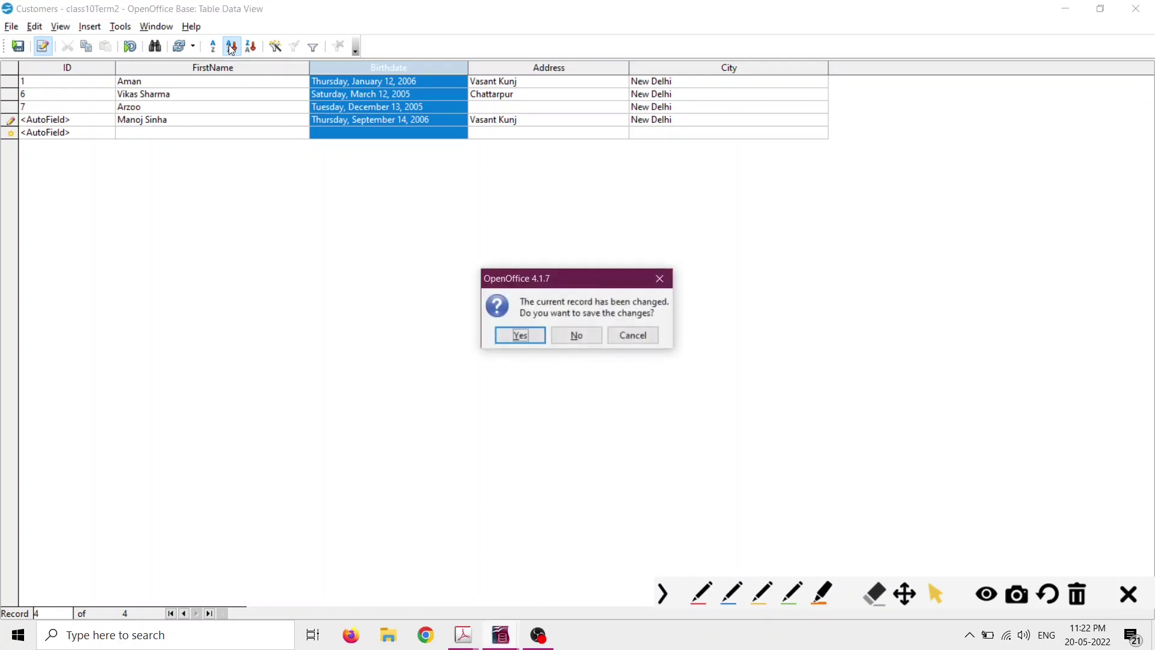
Save the new record so the Customers table lists IDs 6, 7, 1, 8 by Birthdate.
{"action": "left_click", "coordinate": [520, 335]}
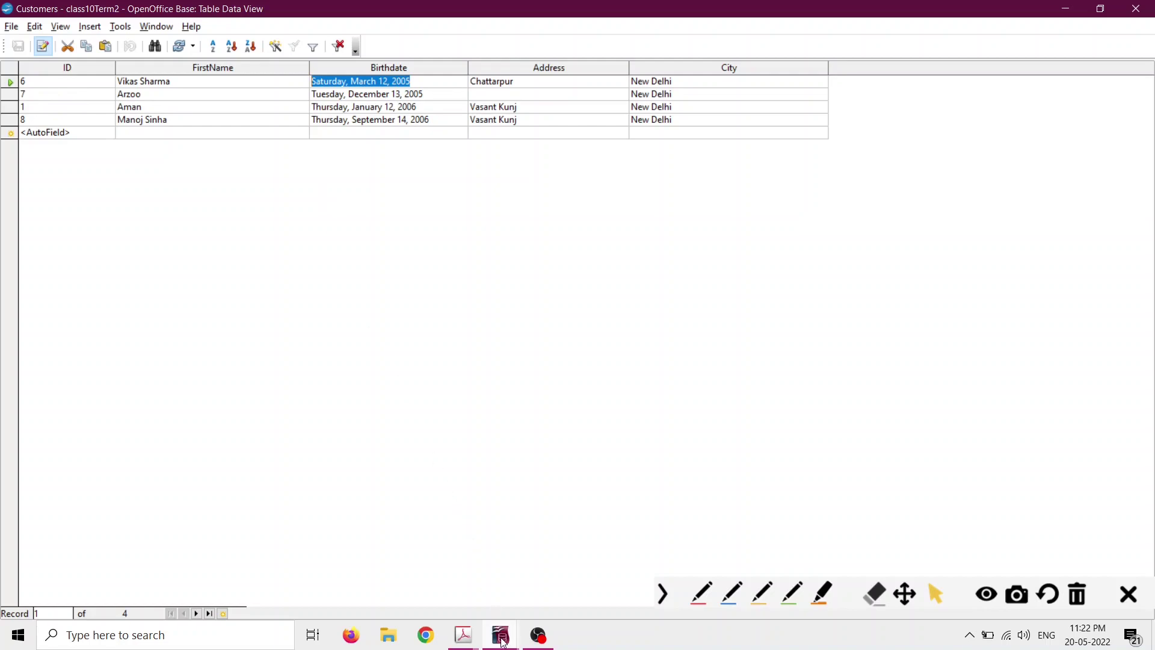
{"action": "mouse_move", "coordinate": [503, 643]}
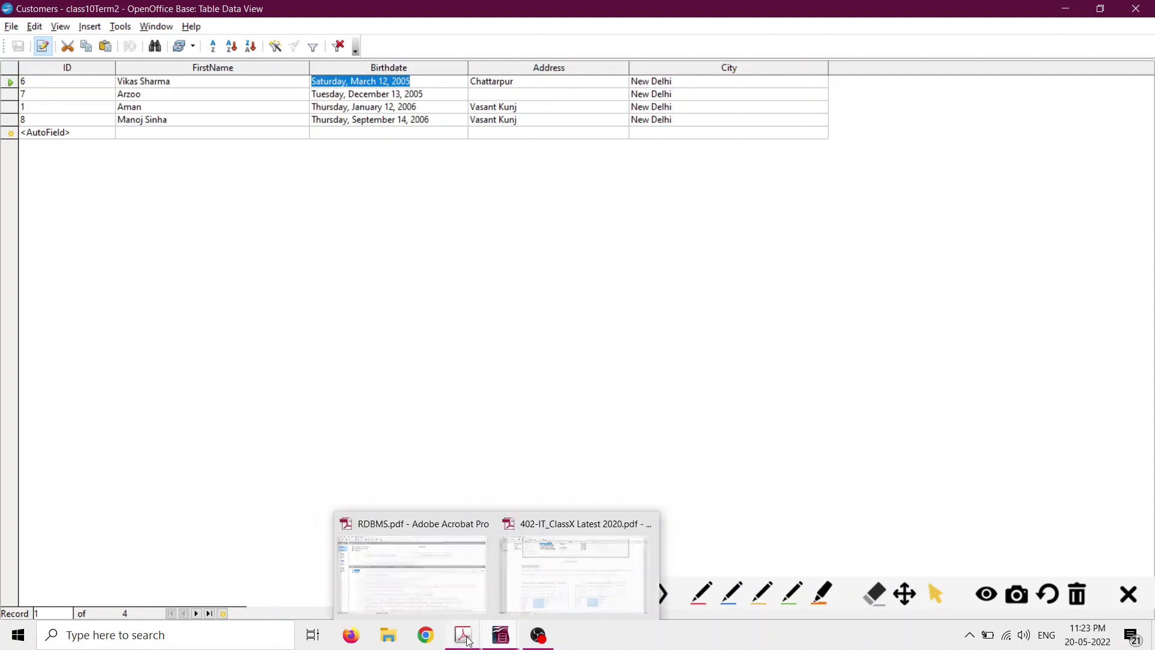
Scroll through the 402-IT_ClassX textbook PDF to review the relationships material.
{"action": "left_click", "coordinate": [532, 588]}
{"action": "scroll", "coordinate": [501, 374], "scroll_direction": "down", "scroll_amount": 15}
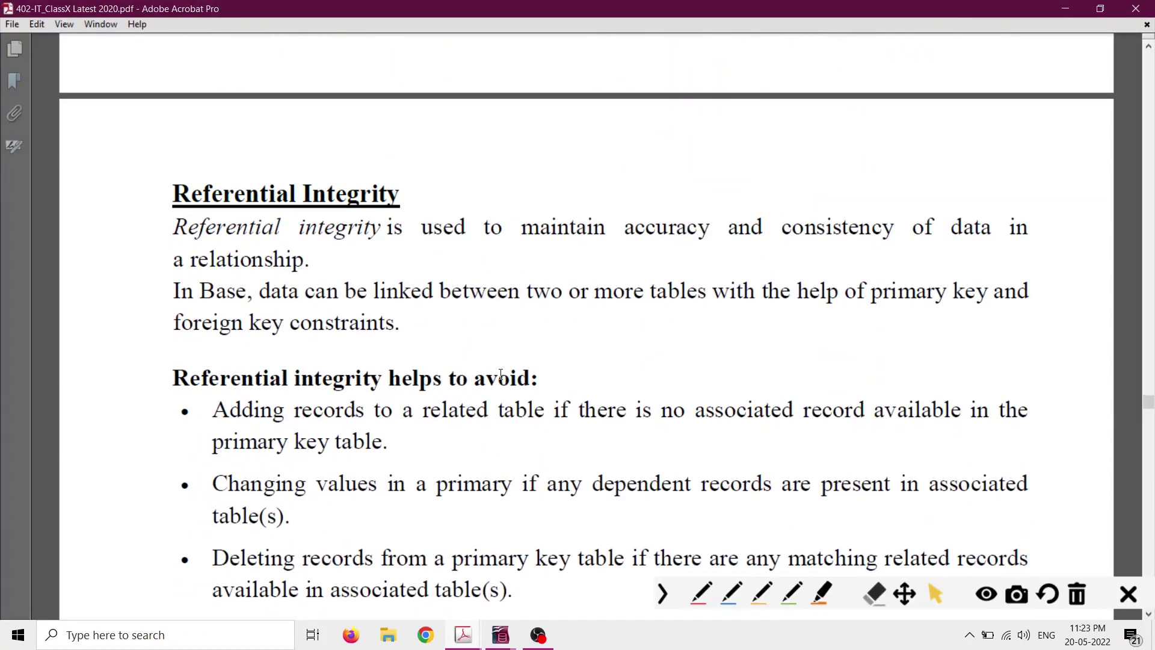
{"action": "scroll", "coordinate": [330, 293], "scroll_direction": "down", "scroll_amount": 1}
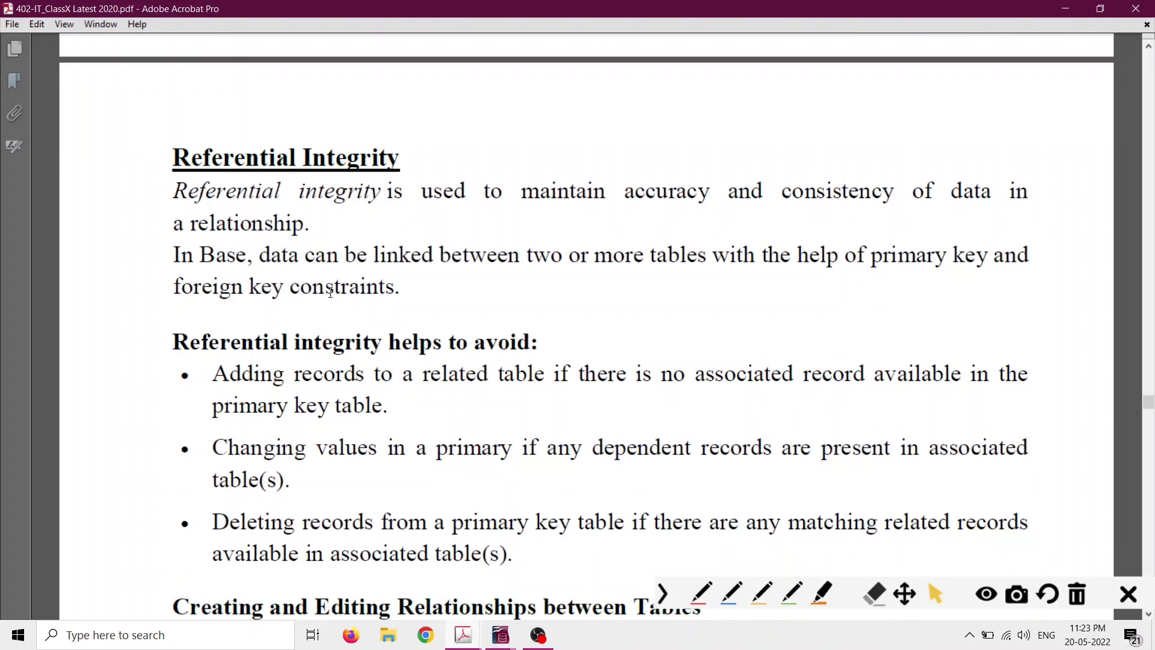
{"action": "scroll", "coordinate": [330, 293], "scroll_direction": "down", "scroll_amount": 1}
{"action": "scroll", "coordinate": [331, 293], "scroll_direction": "down", "scroll_amount": 1}
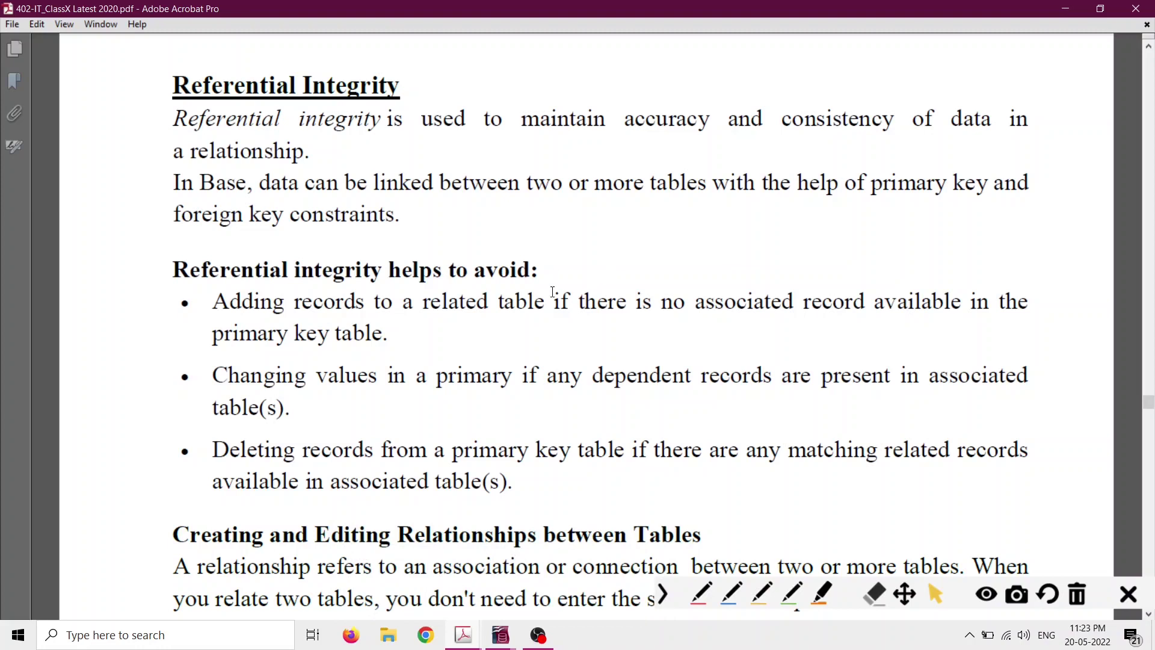
{"action": "scroll", "coordinate": [553, 292], "scroll_direction": "up", "scroll_amount": 20}
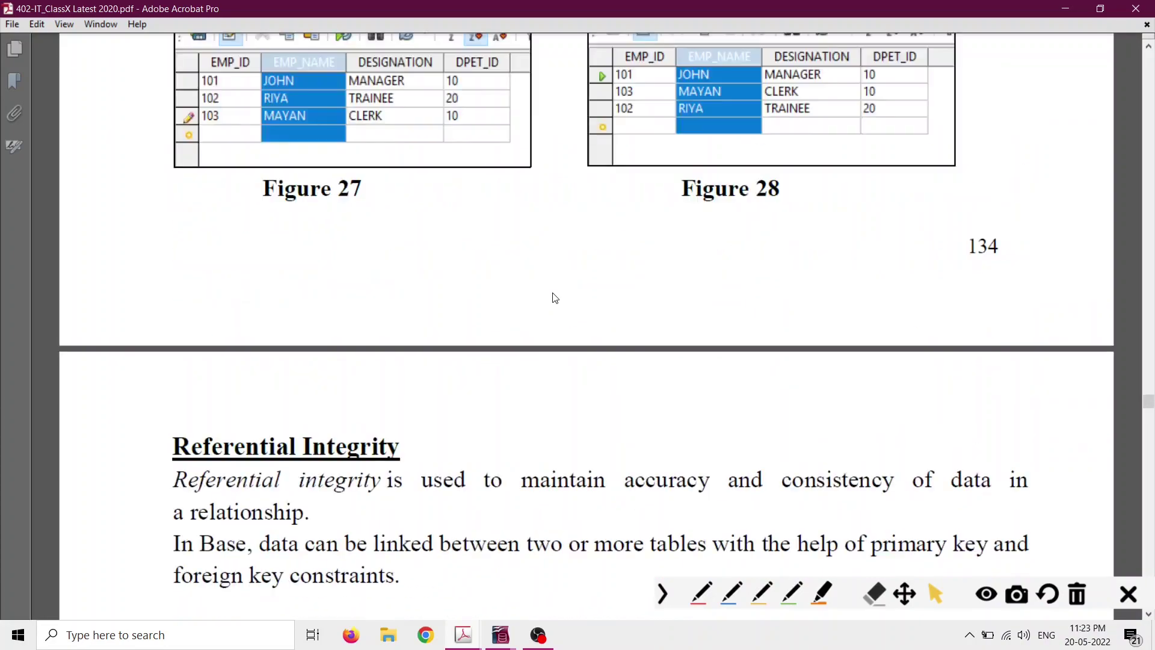
{"action": "scroll", "coordinate": [553, 291], "scroll_direction": "up", "scroll_amount": 20}
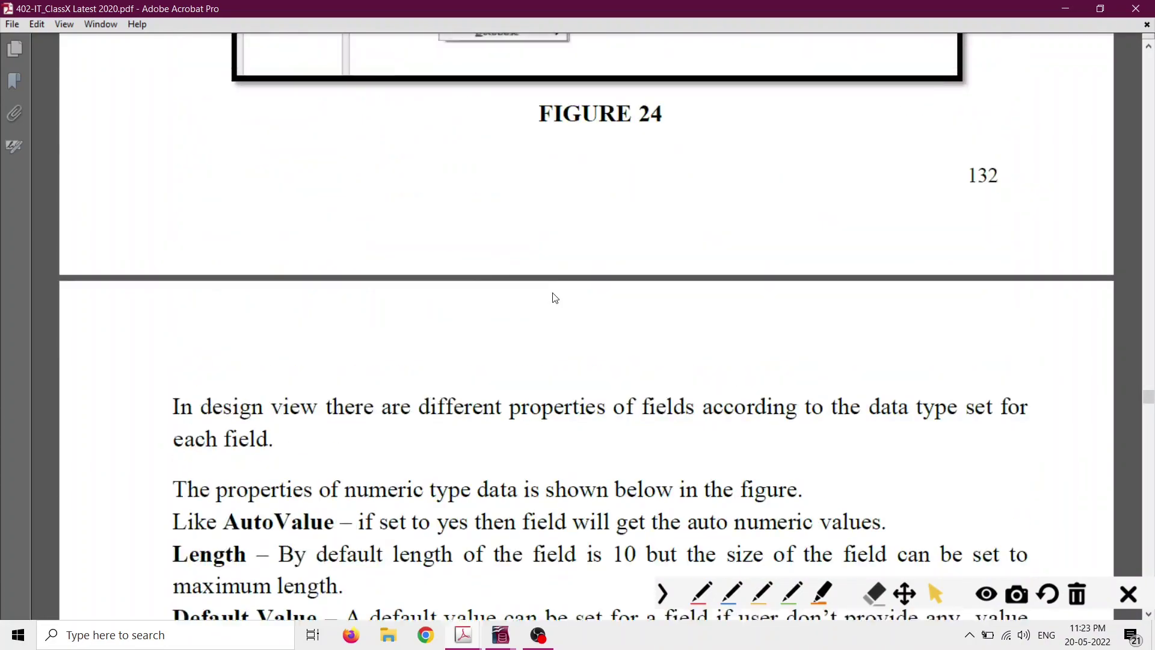
{"action": "scroll", "coordinate": [552, 292], "scroll_direction": "up", "scroll_amount": 20}
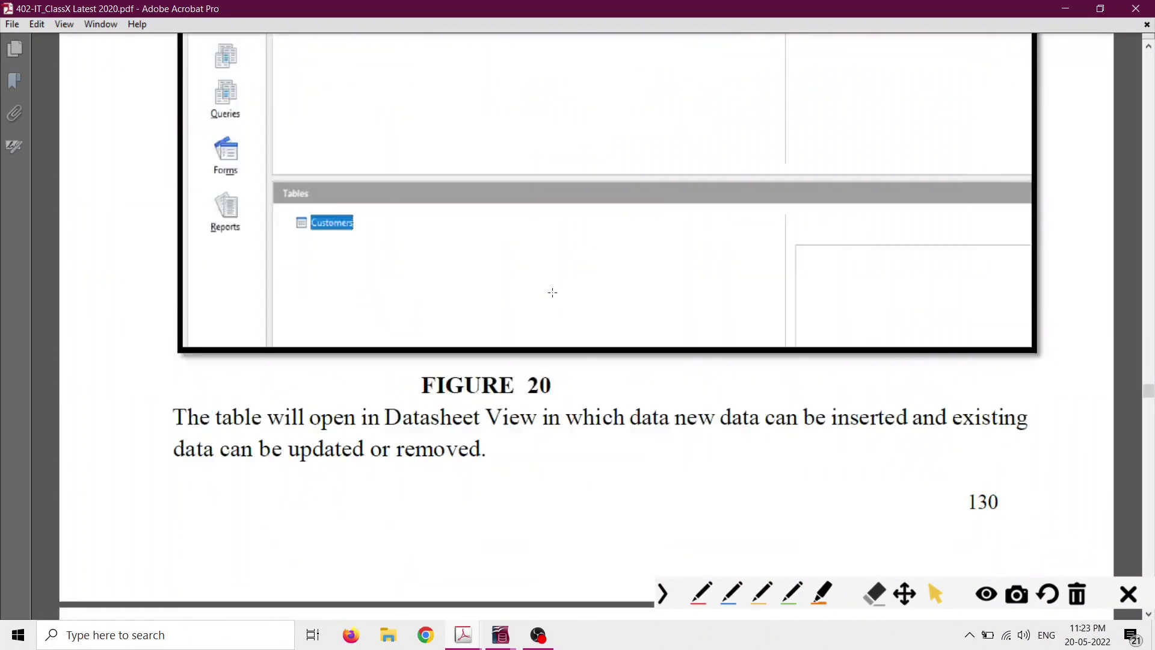
{"action": "scroll", "coordinate": [552, 292], "scroll_direction": "up", "scroll_amount": 15}
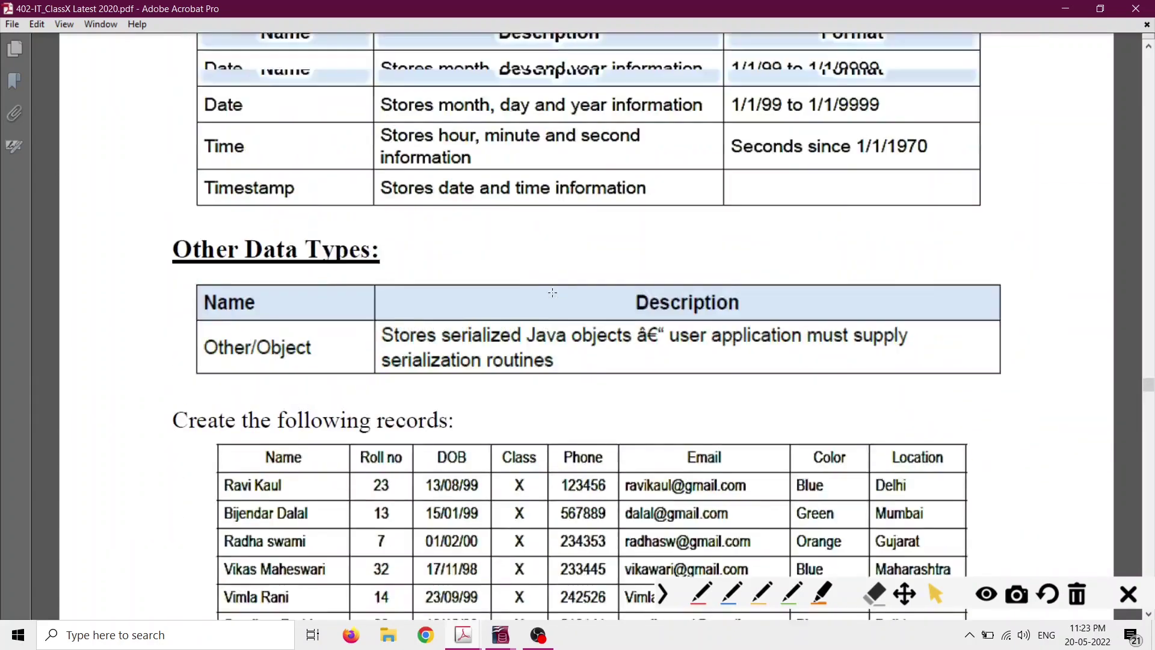
{"action": "scroll", "coordinate": [552, 292], "scroll_direction": "down", "scroll_amount": 10}
{"action": "scroll", "coordinate": [553, 292], "scroll_direction": "up", "scroll_amount": 20}
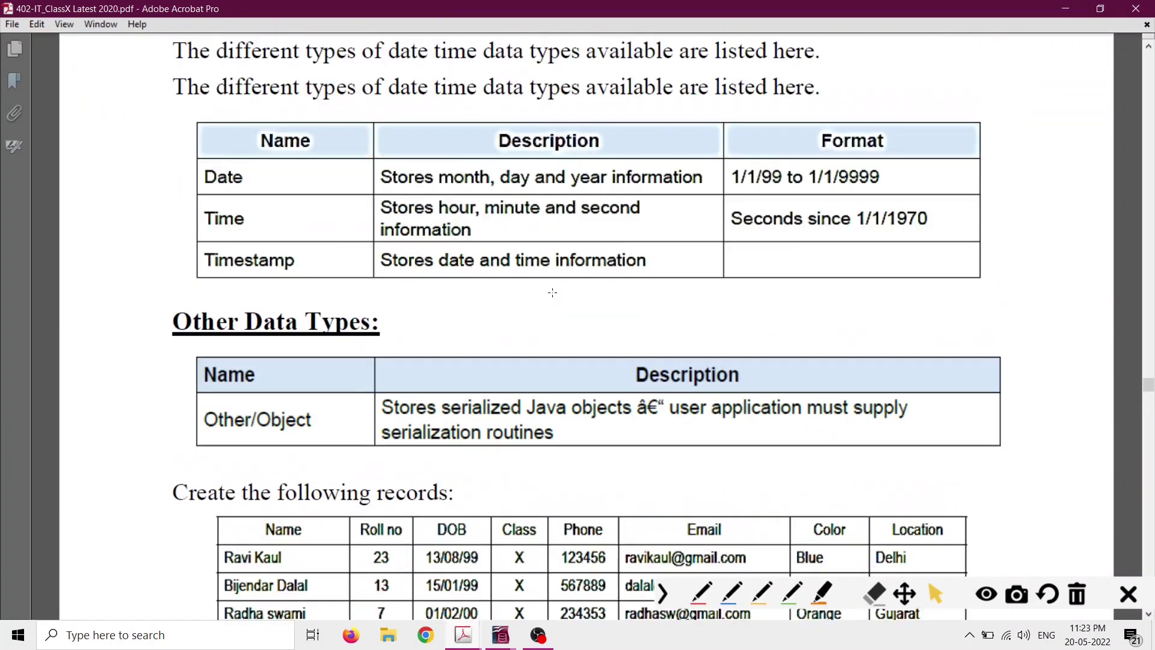
{"action": "scroll", "coordinate": [553, 292], "scroll_direction": "up", "scroll_amount": 20}
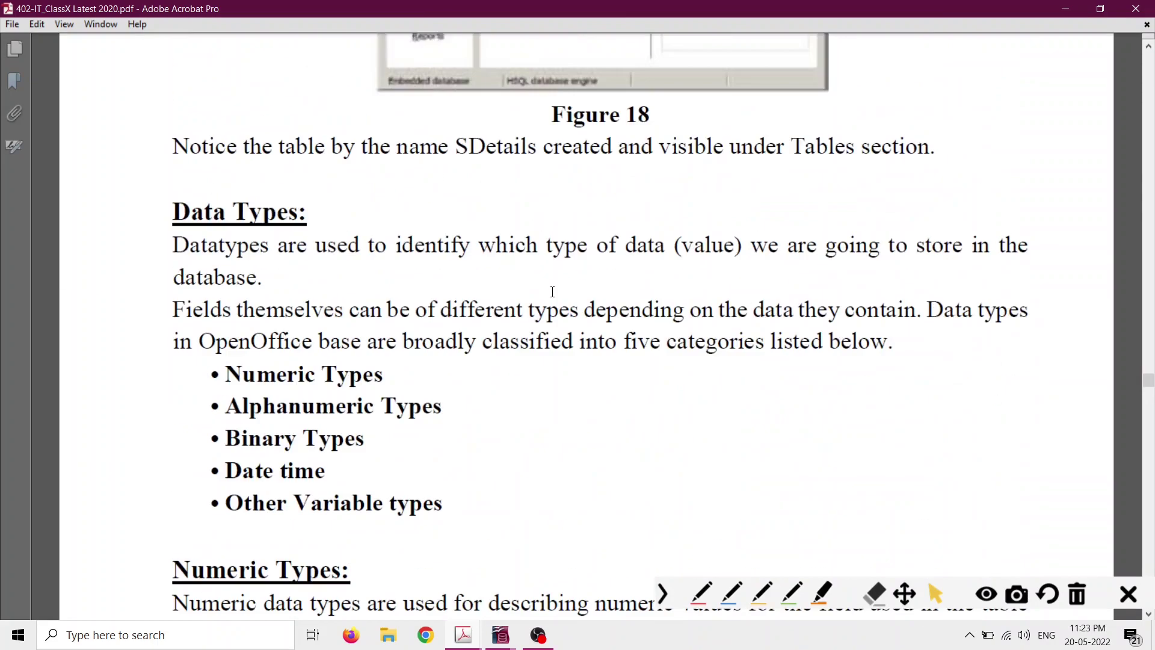
{"action": "scroll", "coordinate": [553, 291], "scroll_direction": "up", "scroll_amount": 5}
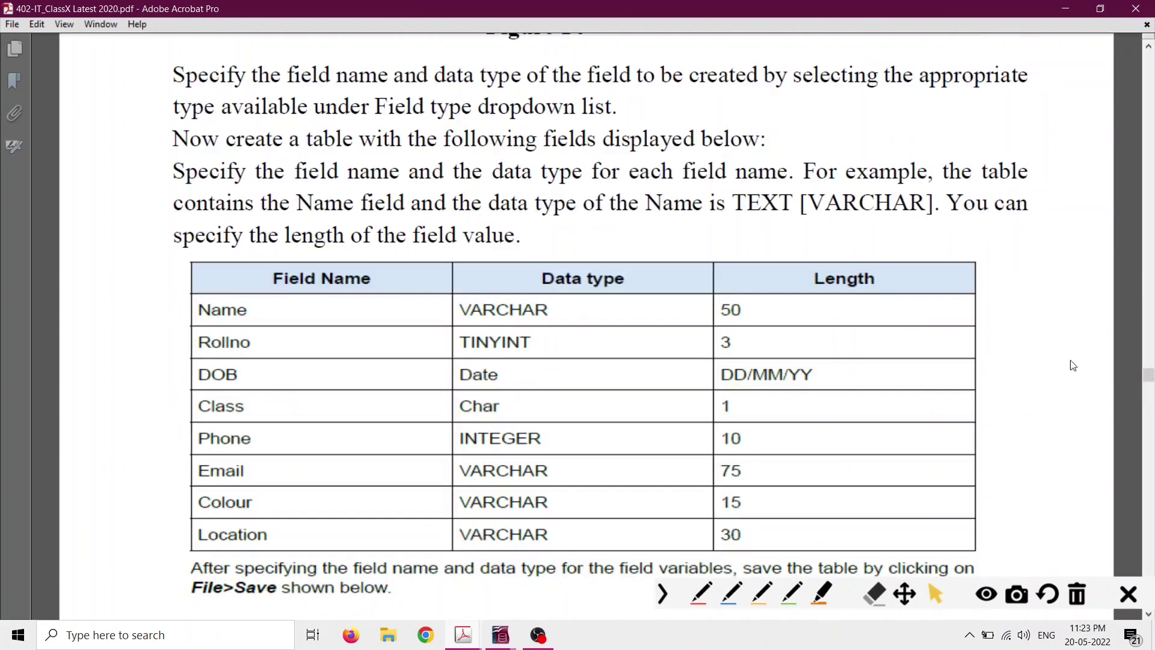
{"action": "left_click_drag", "start_coordinate": [1149, 375], "coordinate": [793, 364]}
{"action": "scroll", "coordinate": [793, 363], "scroll_direction": "down", "scroll_amount": 20}
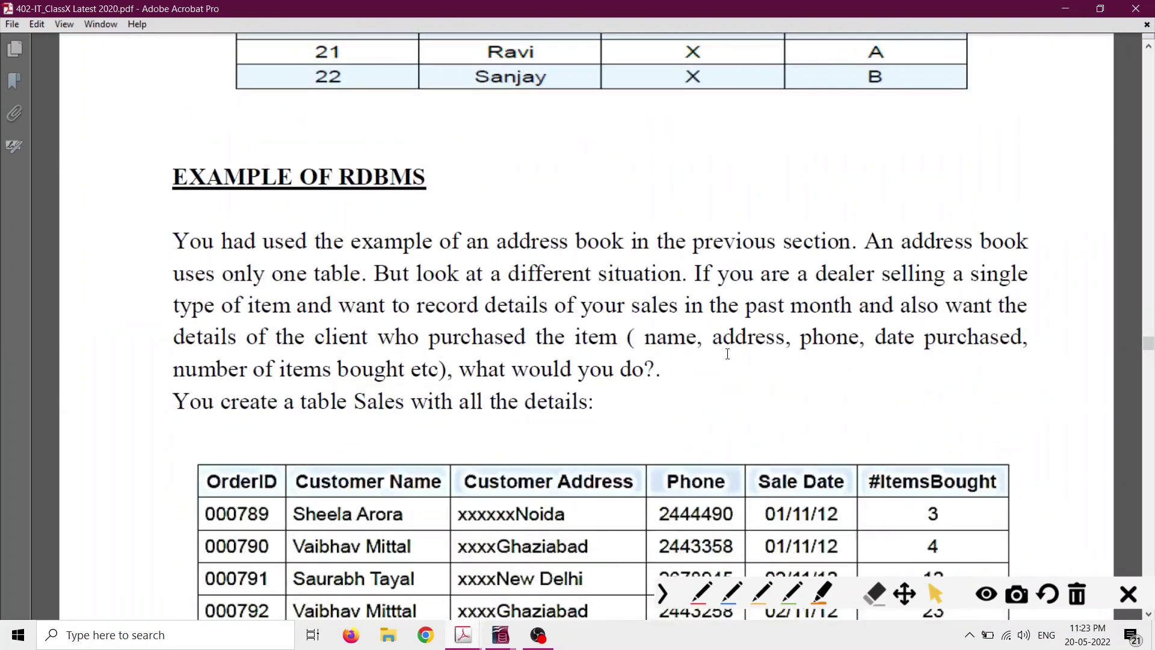
{"action": "scroll", "coordinate": [708, 318], "scroll_direction": "down", "scroll_amount": 10}
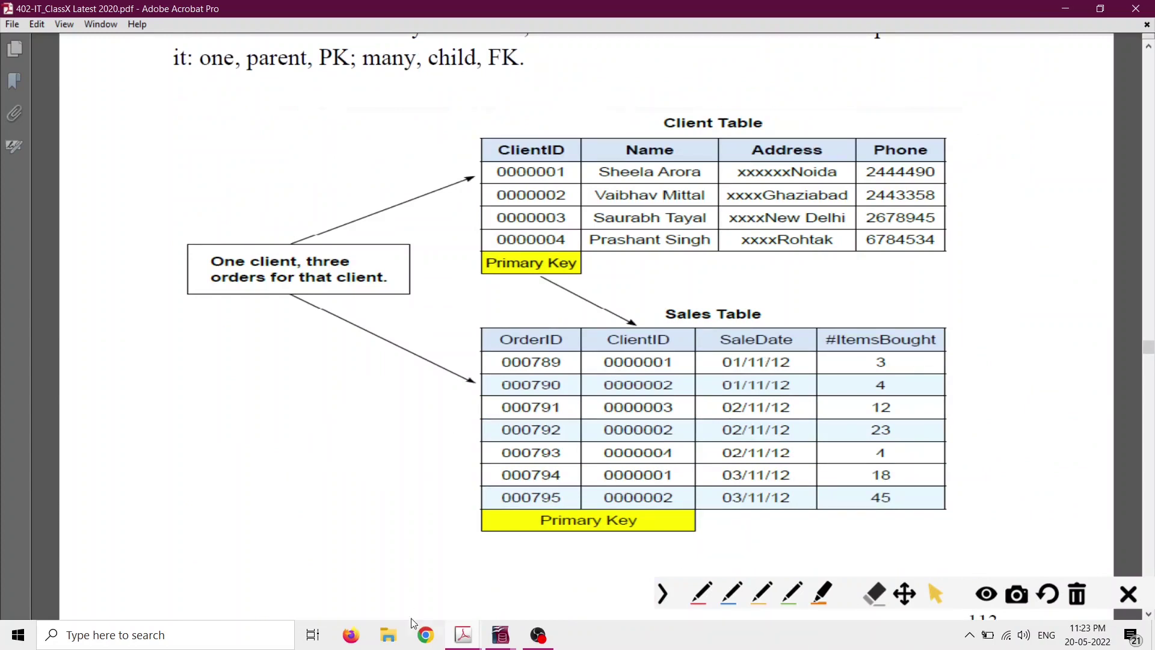
Highlight the referential integrity phrases in RDBMS.pdf item 28, then return to the textbook figure.
{"action": "left_click", "coordinate": [460, 635]}
{"action": "left_click", "coordinate": [409, 587]}
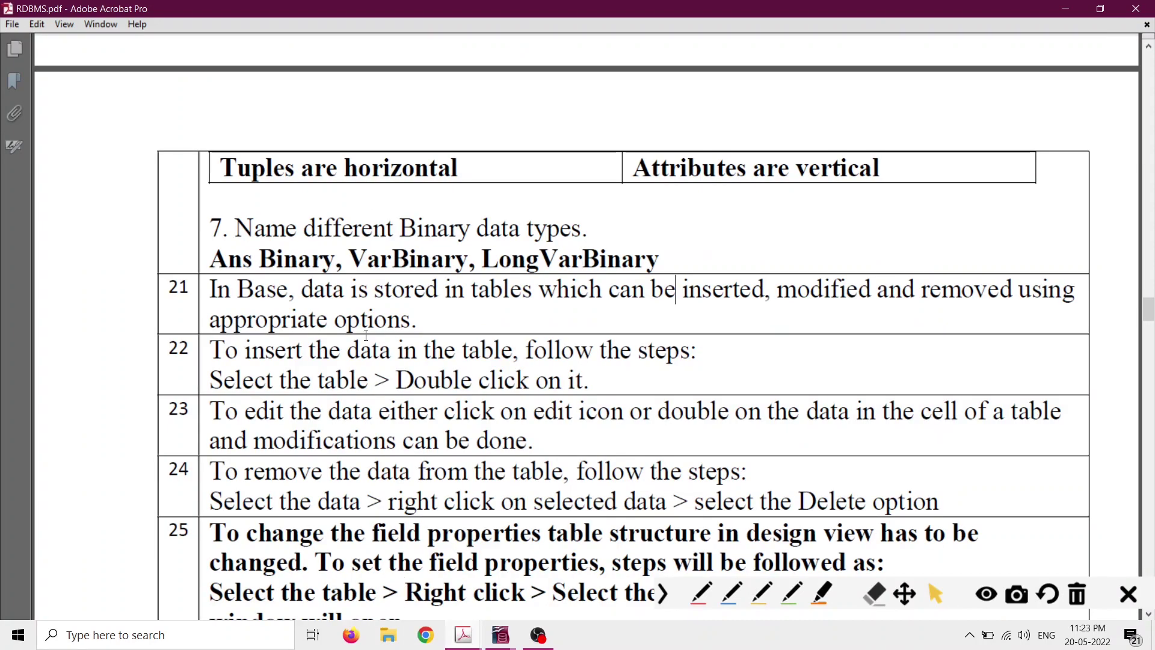
{"action": "scroll", "coordinate": [363, 365], "scroll_direction": "down", "scroll_amount": 6}
{"action": "scroll", "coordinate": [364, 366], "scroll_direction": "down", "scroll_amount": 8}
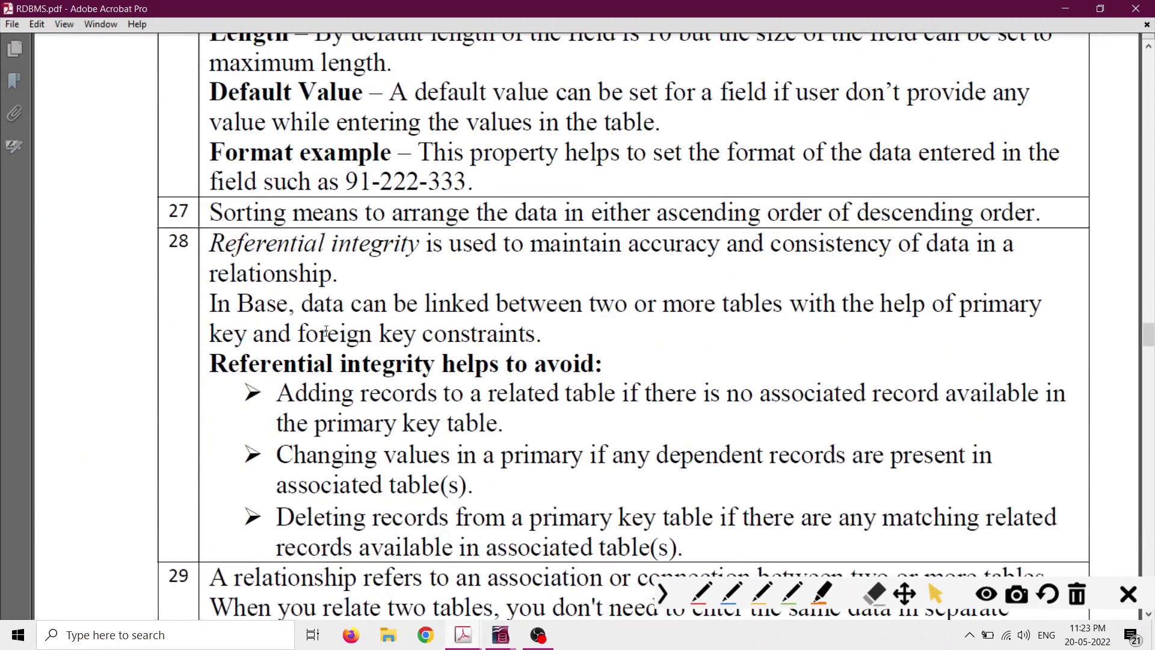
{"action": "left_click_drag", "start_coordinate": [211, 240], "coordinate": [349, 245]}
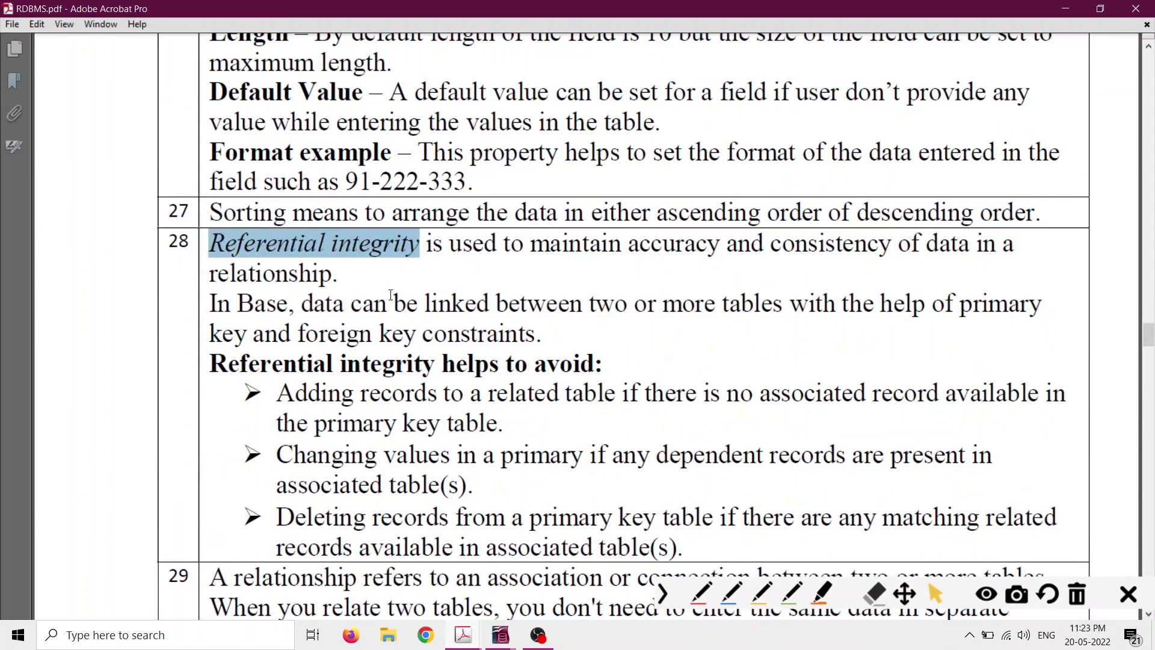
{"action": "left_click", "coordinate": [597, 304]}
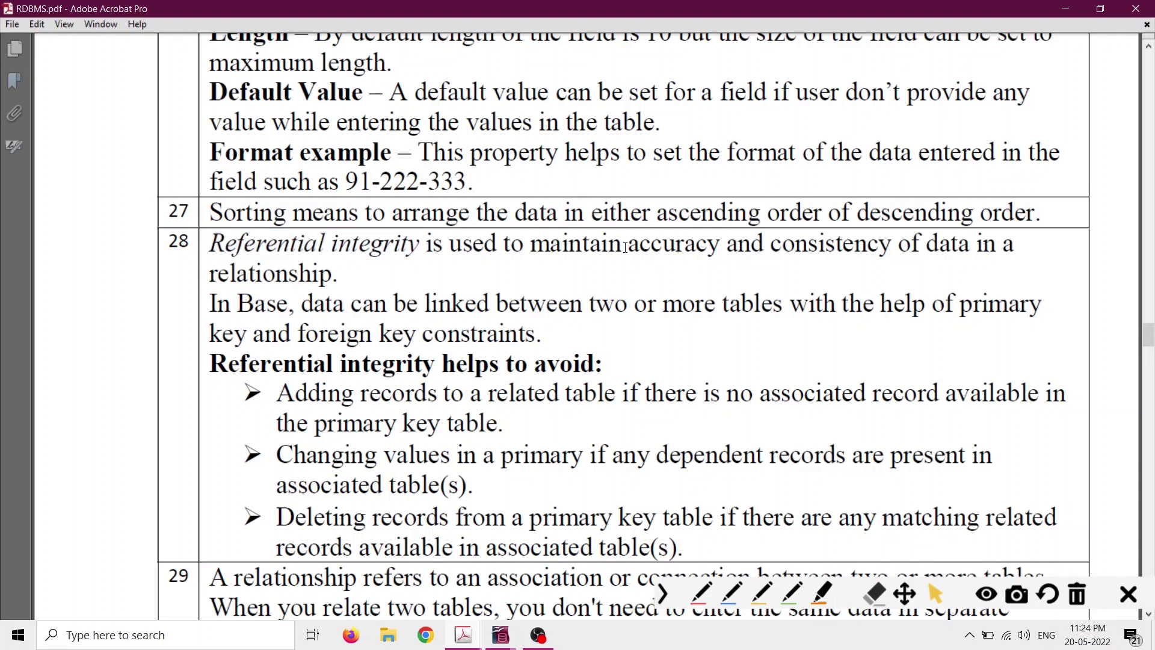
{"action": "left_click_drag", "start_coordinate": [628, 244], "coordinate": [818, 244]}
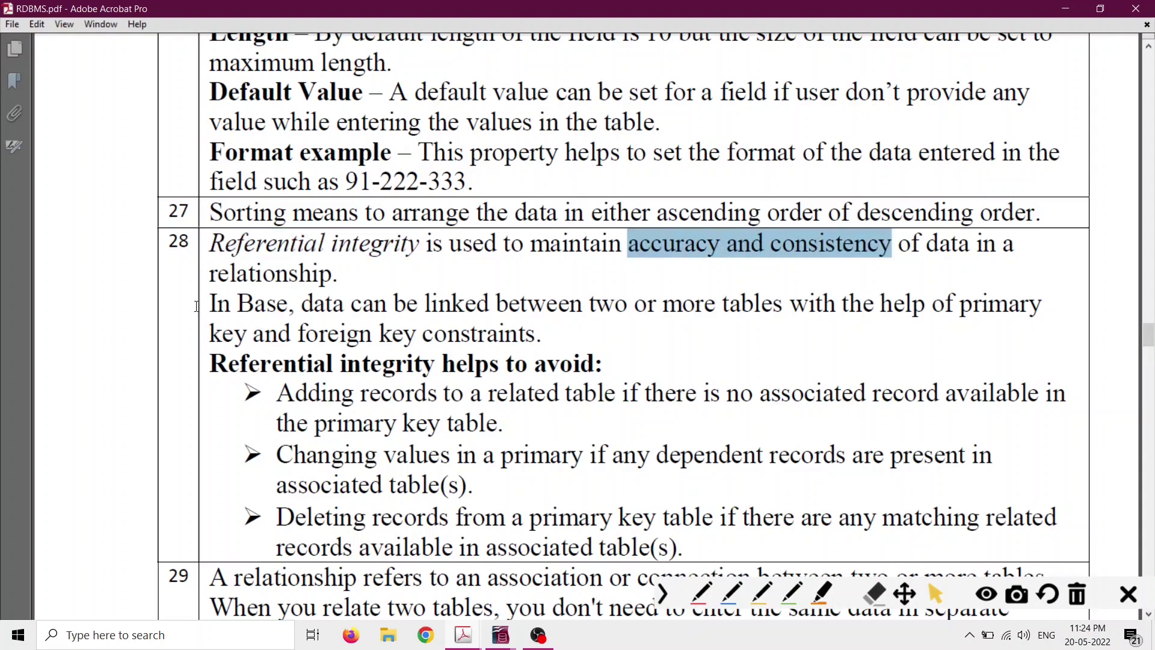
{"action": "left_click_drag", "start_coordinate": [205, 273], "coordinate": [333, 275]}
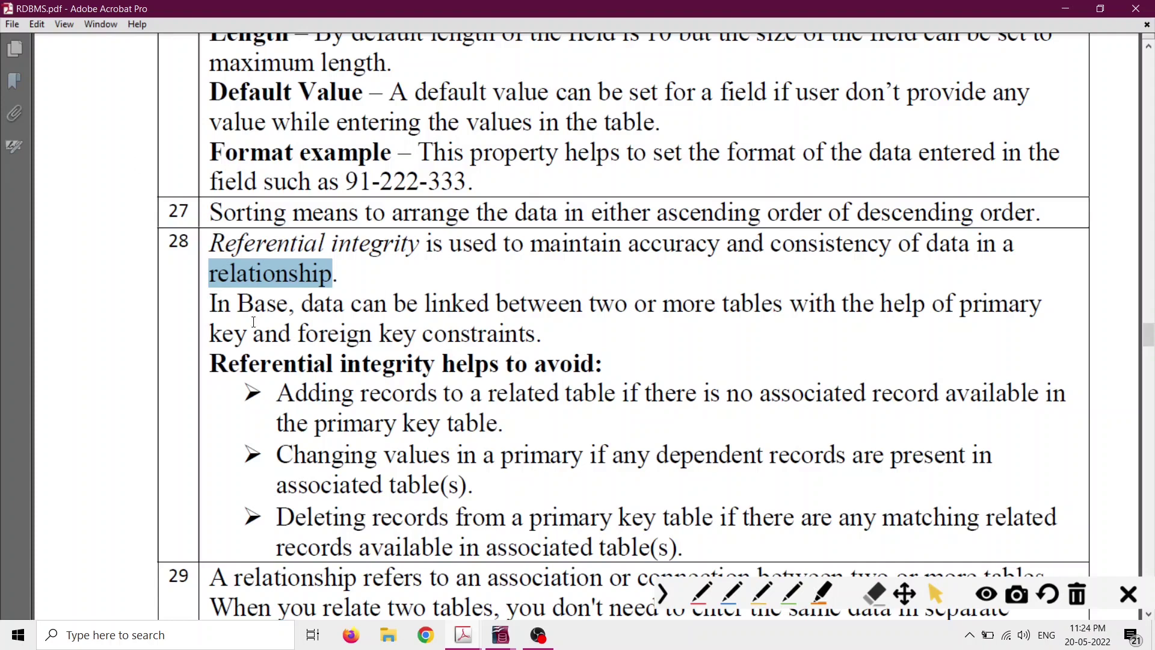
{"action": "left_click_drag", "start_coordinate": [328, 302], "coordinate": [556, 334]}
{"action": "left_click", "coordinate": [500, 341]}
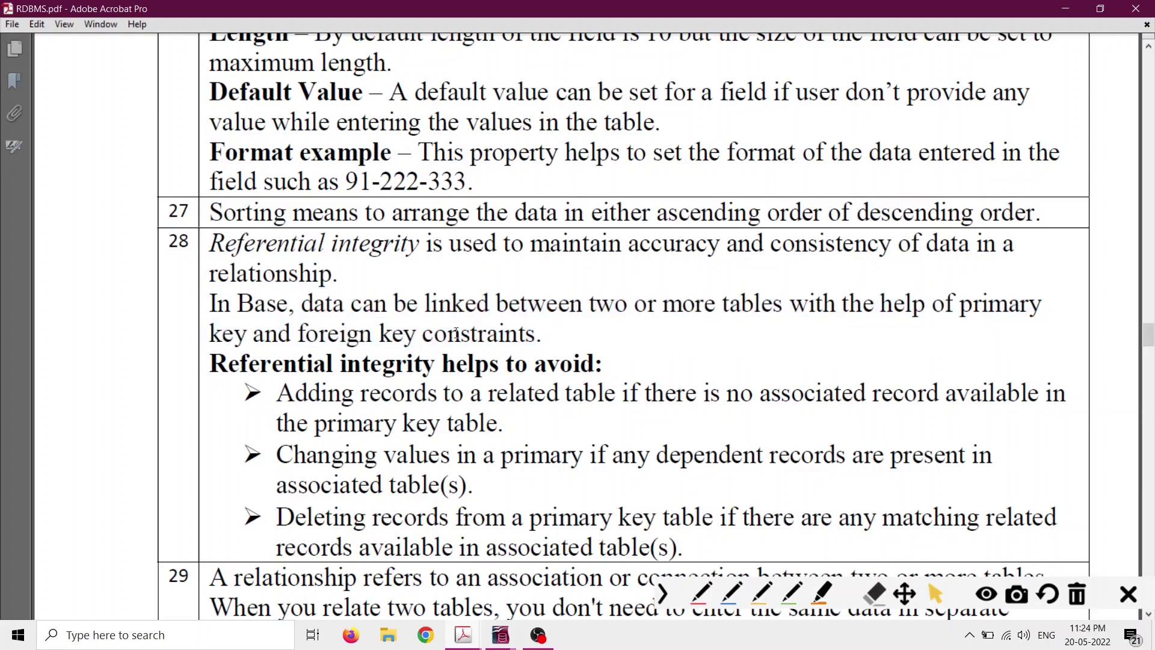
{"action": "double_click", "coordinate": [453, 333]}
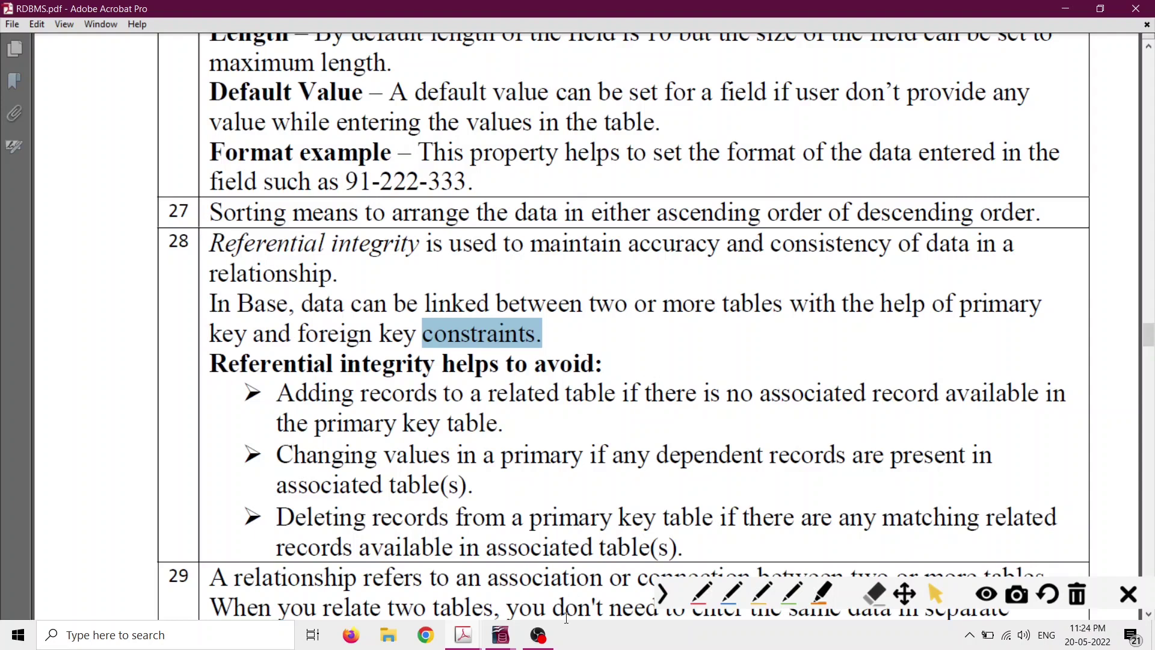
{"action": "mouse_move", "coordinate": [470, 635]}
{"action": "left_click", "coordinate": [521, 592]}
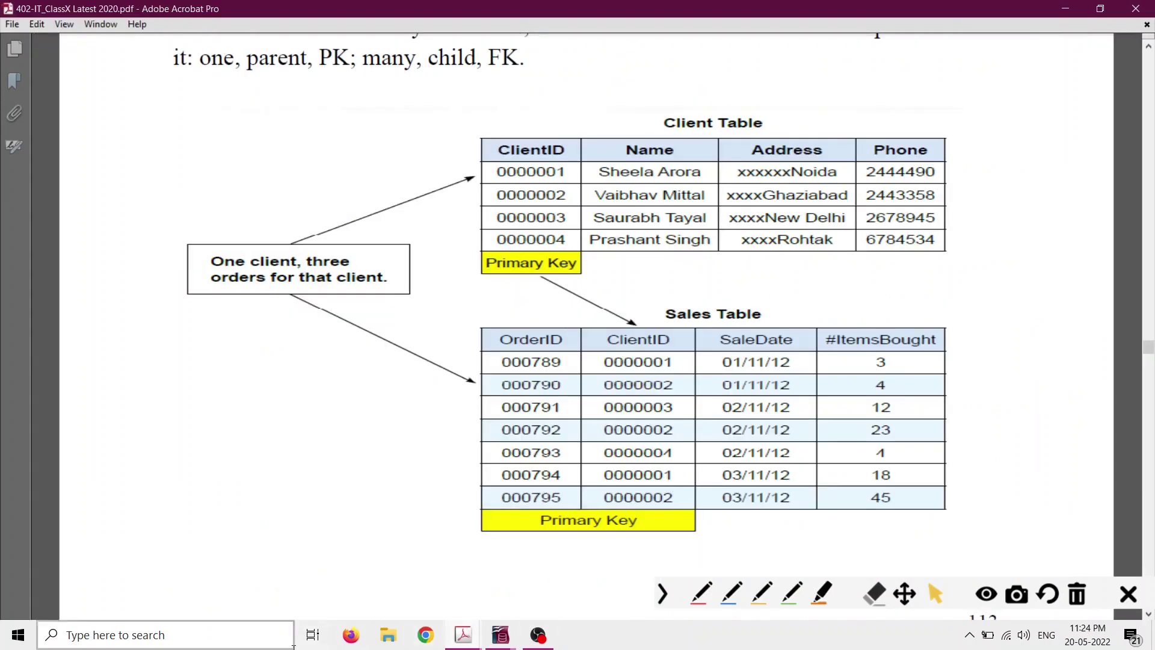
In red ink, write a crossed-out sample ID under the Sales Table and label ClientID FK.
{"action": "scroll", "coordinate": [792, 272], "scroll_direction": "down", "scroll_amount": 1}
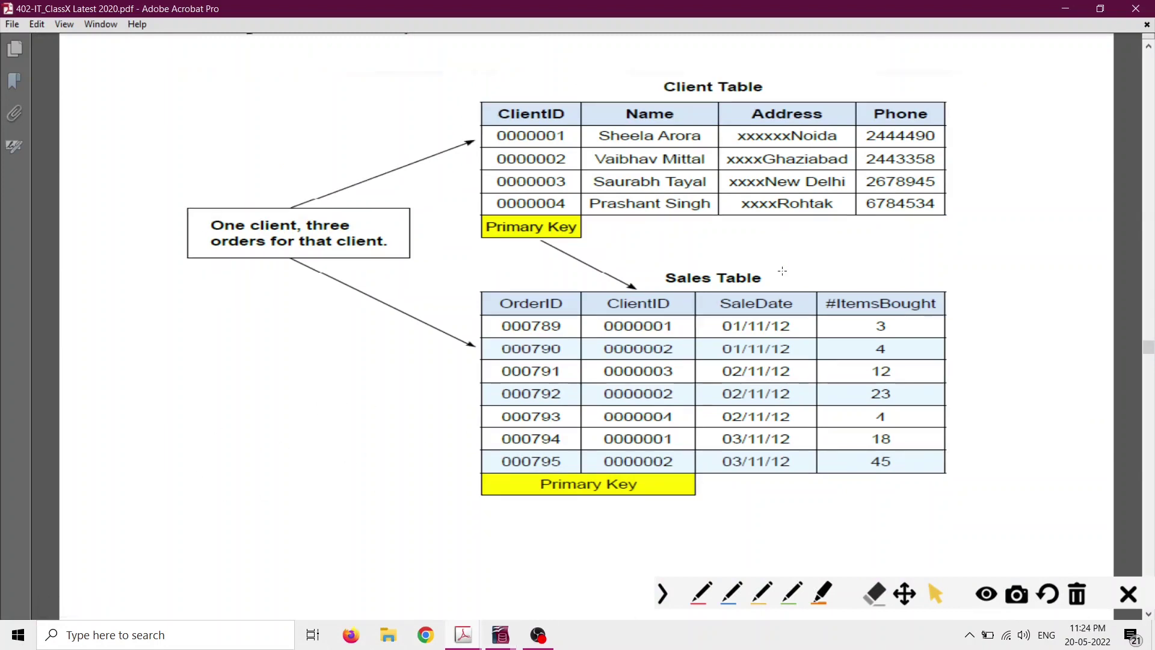
{"action": "left_click", "coordinate": [700, 595]}
{"action": "left_click", "coordinate": [700, 596]}
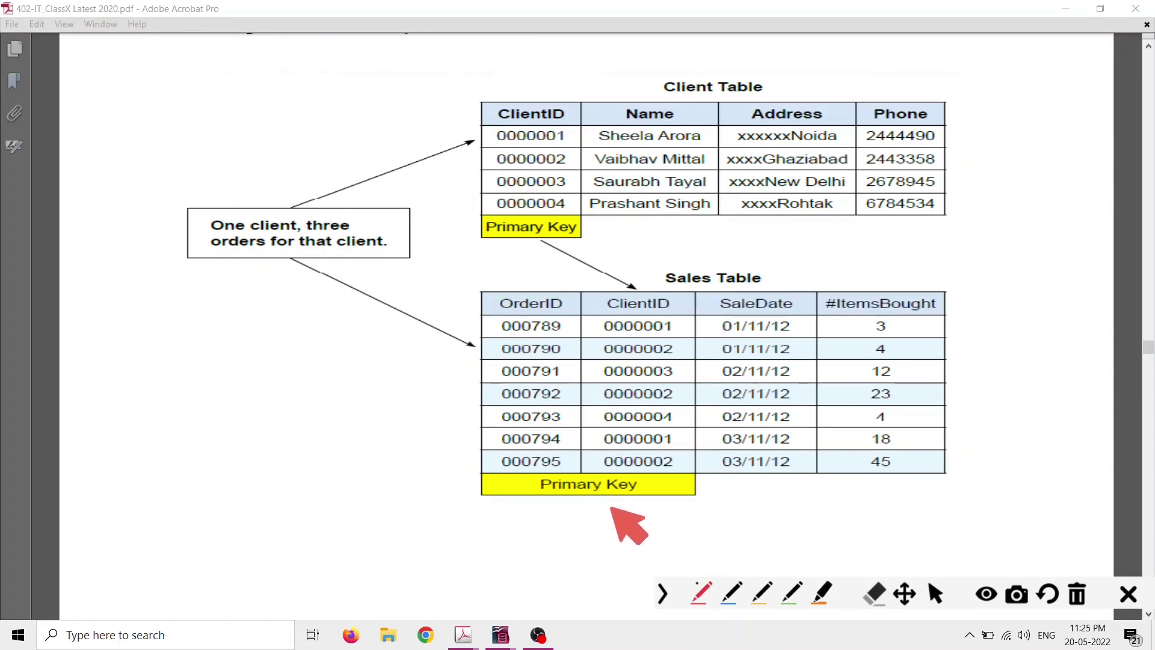
{"action": "mouse_move", "coordinate": [610, 509]}
{"action": "left_mouse_down"}
{"action": "mouse_move", "coordinate": [671, 504]}
{"action": "mouse_move", "coordinate": [672, 516]}
{"action": "mouse_move", "coordinate": [683, 500]}
{"action": "mouse_move", "coordinate": [697, 511]}
{"action": "mouse_move", "coordinate": [711, 498]}
{"action": "left_mouse_up"}
{"action": "mouse_move", "coordinate": [711, 499]}
{"action": "left_mouse_down"}
{"action": "mouse_move", "coordinate": [708, 509]}
{"action": "mouse_move", "coordinate": [782, 529]}
{"action": "left_mouse_up"}
{"action": "left_click_drag", "start_coordinate": [765, 497], "coordinate": [740, 529]}
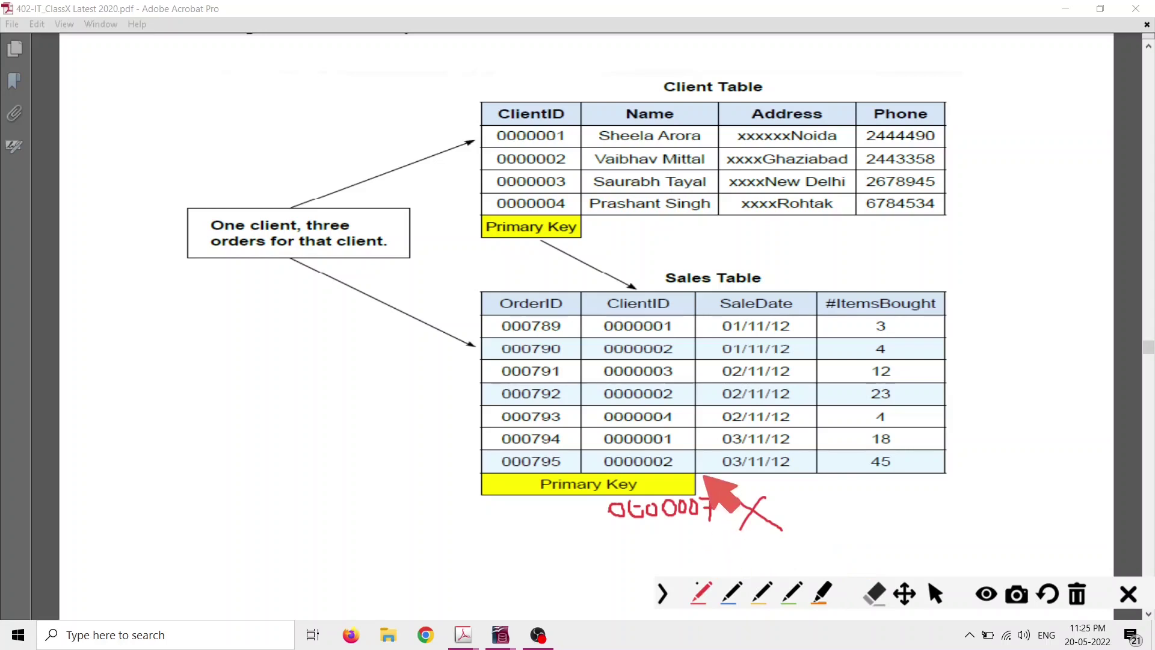
{"action": "mouse_move", "coordinate": [655, 292]}
{"action": "left_mouse_down"}
{"action": "mouse_move", "coordinate": [685, 255]}
{"action": "mouse_move", "coordinate": [788, 259]}
{"action": "mouse_move", "coordinate": [803, 231]}
{"action": "mouse_move", "coordinate": [812, 259]}
{"action": "mouse_move", "coordinate": [837, 248]}
{"action": "left_mouse_up"}
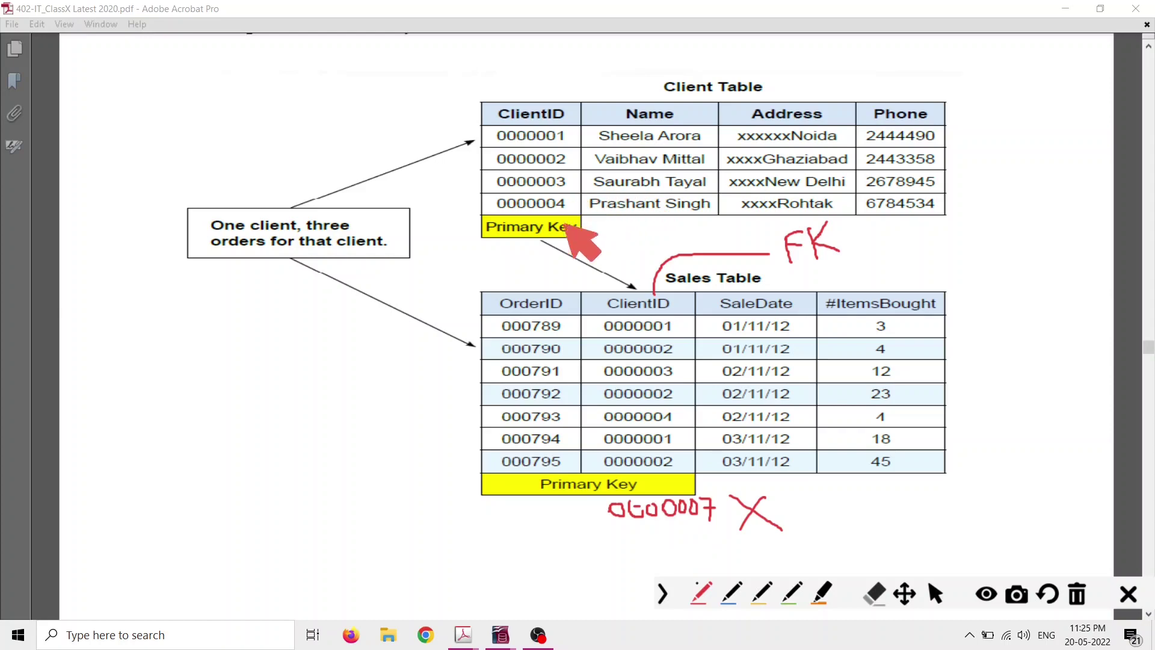
Switch to the RDBMS.pdf notes.
{"action": "left_click", "coordinate": [934, 593]}
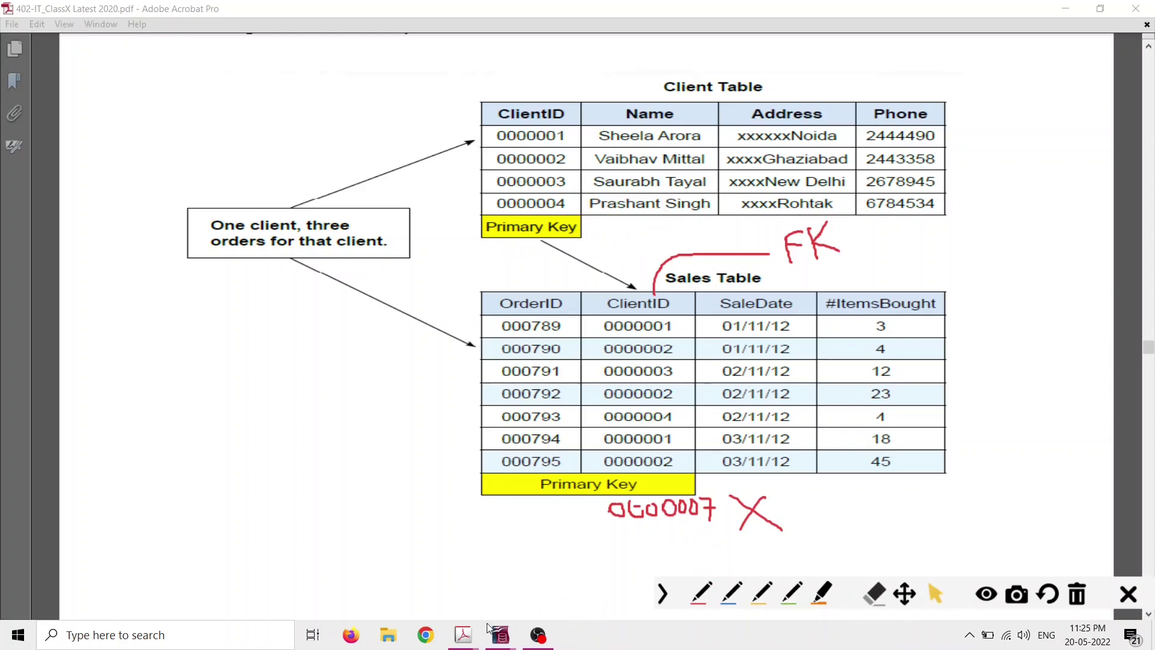
{"action": "mouse_move", "coordinate": [463, 635]}
{"action": "left_click", "coordinate": [367, 579]}
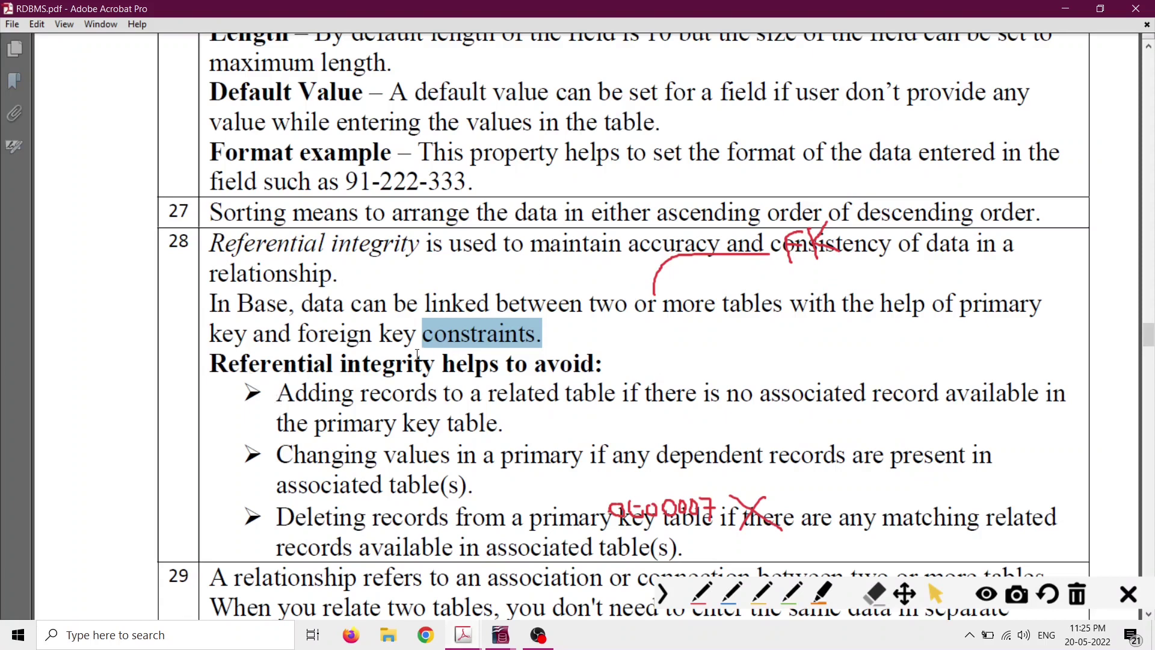
Highlight 'helps to avoid' and the first rule about adding records, then return to the textbook.
{"action": "left_click_drag", "start_coordinate": [445, 363], "coordinate": [584, 368]}
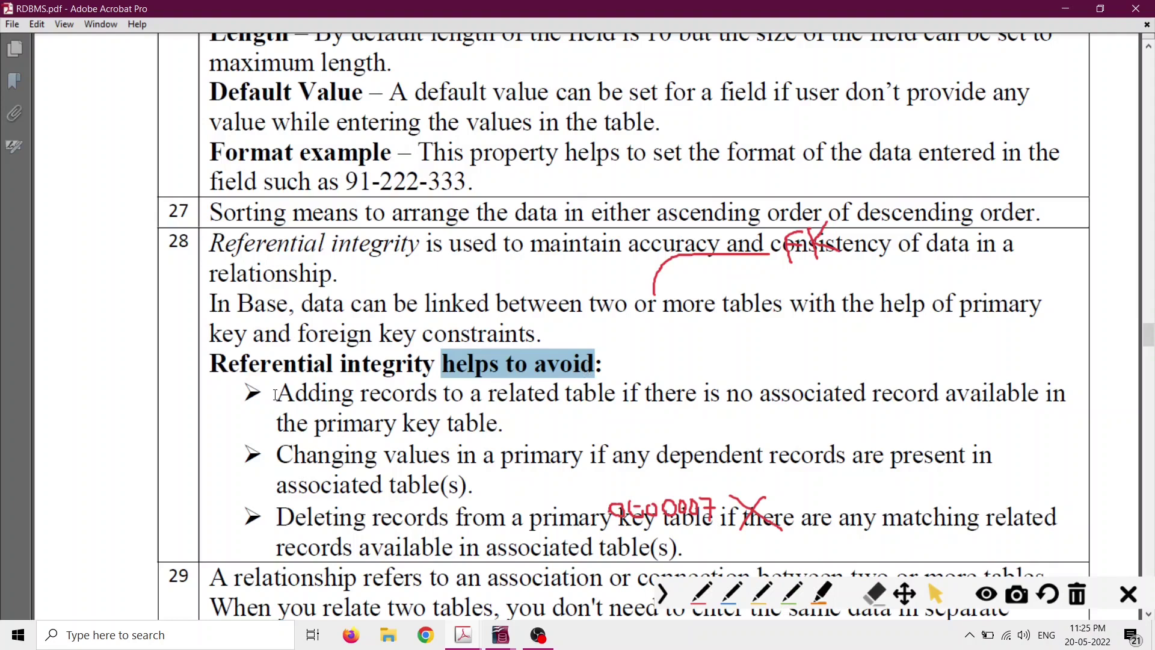
{"action": "left_click_drag", "start_coordinate": [275, 394], "coordinate": [444, 403]}
{"action": "mouse_move", "coordinate": [500, 402]}
{"action": "left_mouse_down"}
{"action": "mouse_move", "coordinate": [680, 395]}
{"action": "mouse_move", "coordinate": [500, 424]}
{"action": "left_mouse_up"}
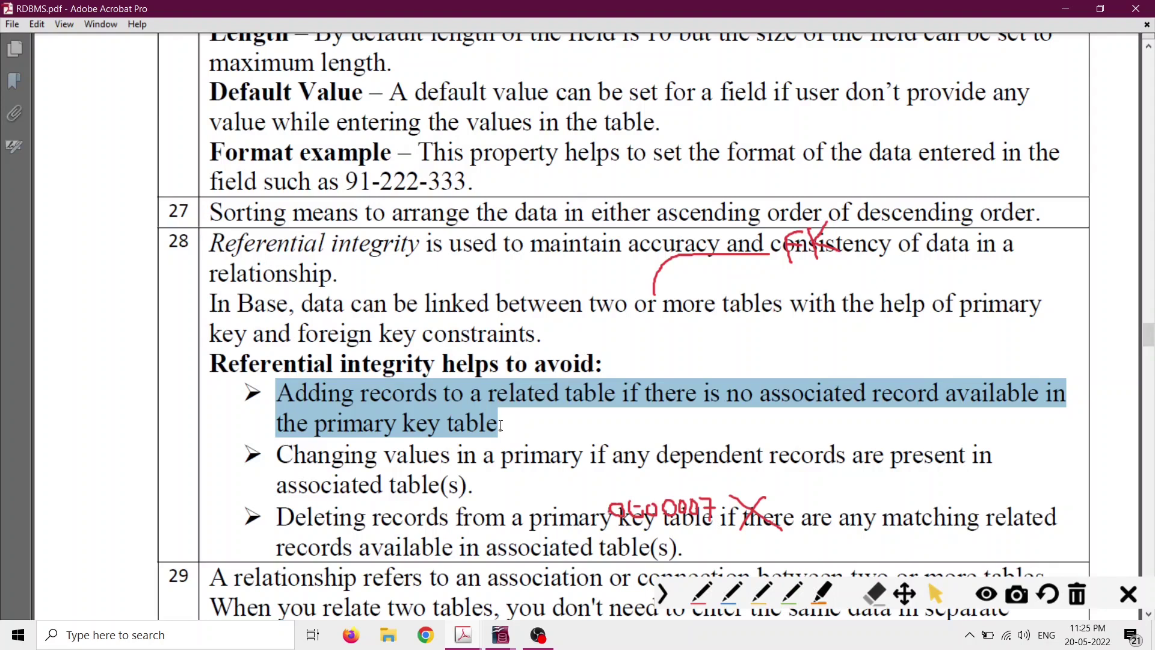
{"action": "left_click", "coordinate": [501, 643]}
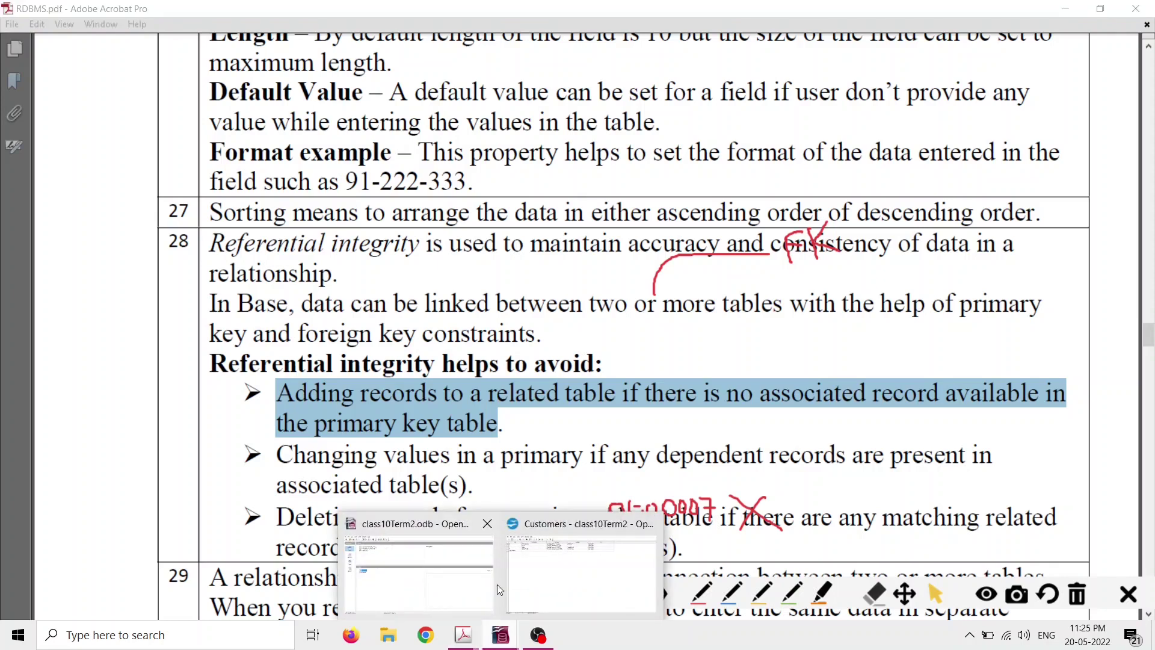
{"action": "mouse_move", "coordinate": [479, 639]}
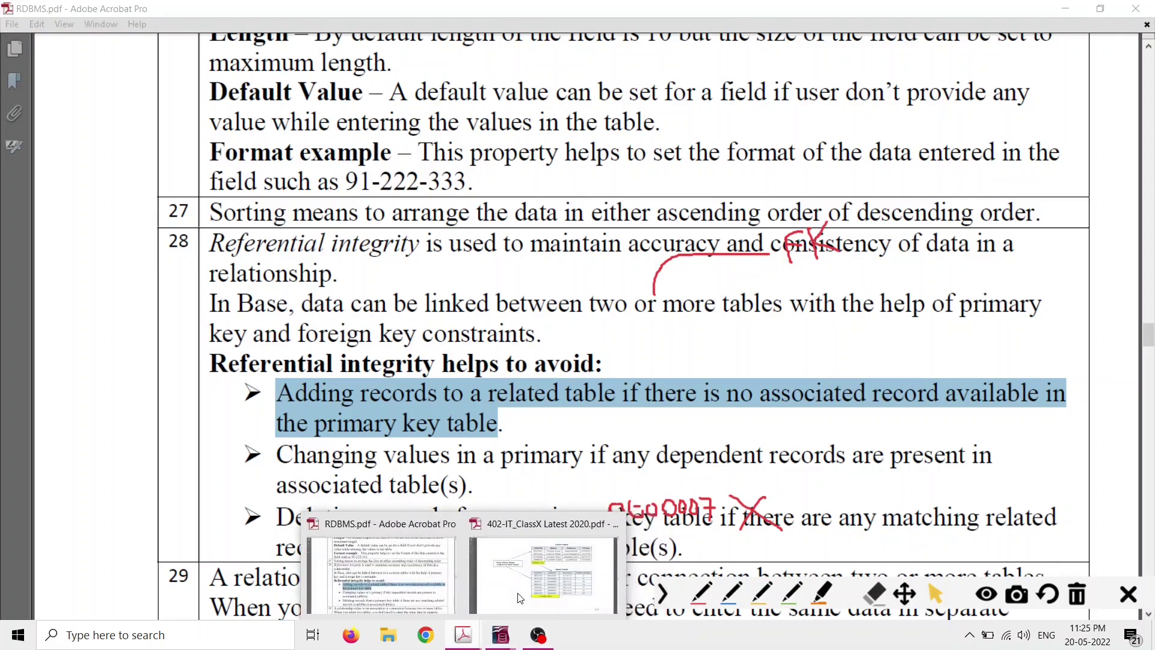
{"action": "left_click", "coordinate": [568, 571]}
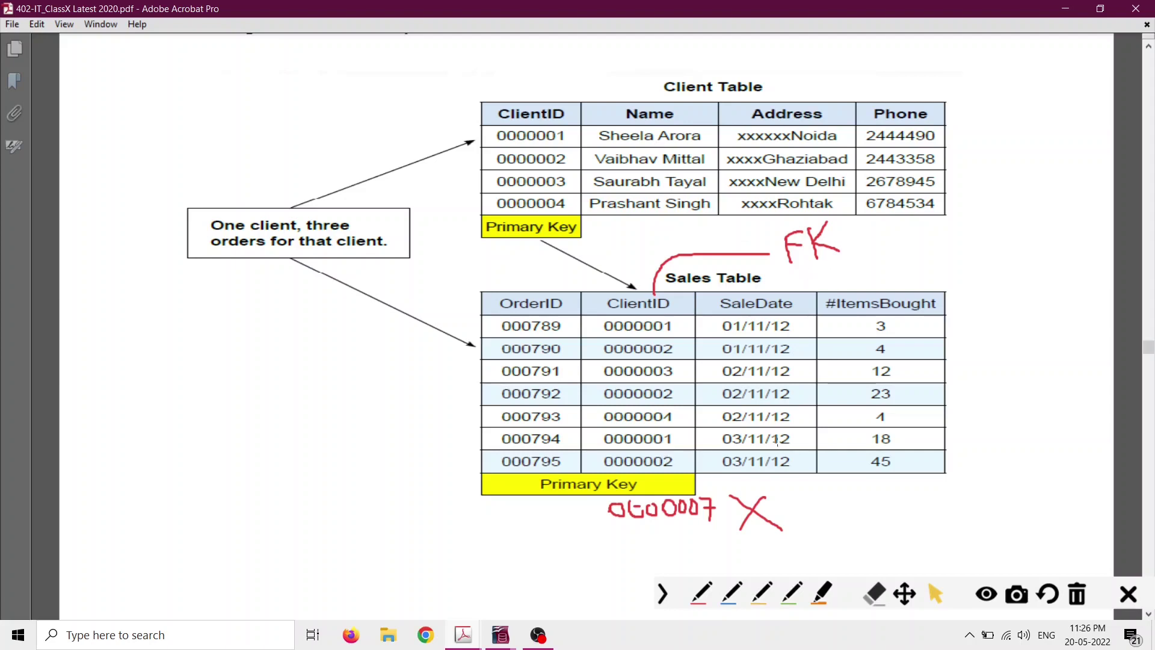
In red ink, circle client 0000004, link it to its Sales row, underline 0G0007, then clear all ink.
{"action": "left_click", "coordinate": [701, 594]}
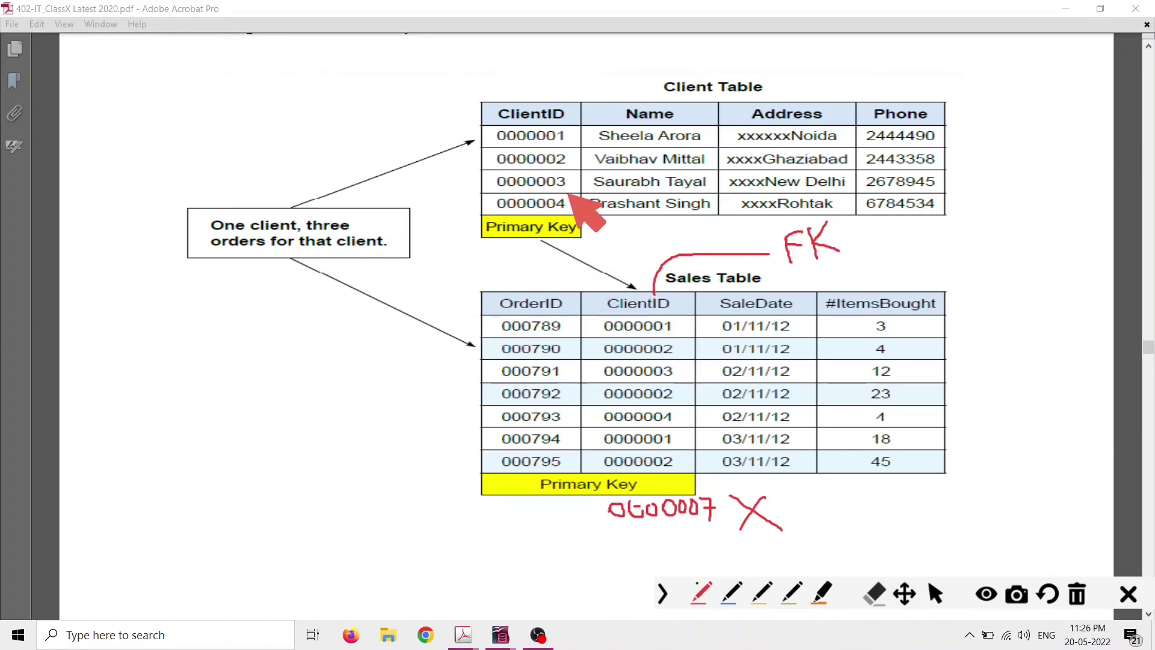
{"action": "mouse_move", "coordinate": [569, 195]}
{"action": "left_mouse_down"}
{"action": "mouse_move", "coordinate": [526, 189]}
{"action": "mouse_move", "coordinate": [491, 207]}
{"action": "mouse_move", "coordinate": [512, 226]}
{"action": "mouse_move", "coordinate": [571, 215]}
{"action": "left_mouse_up"}
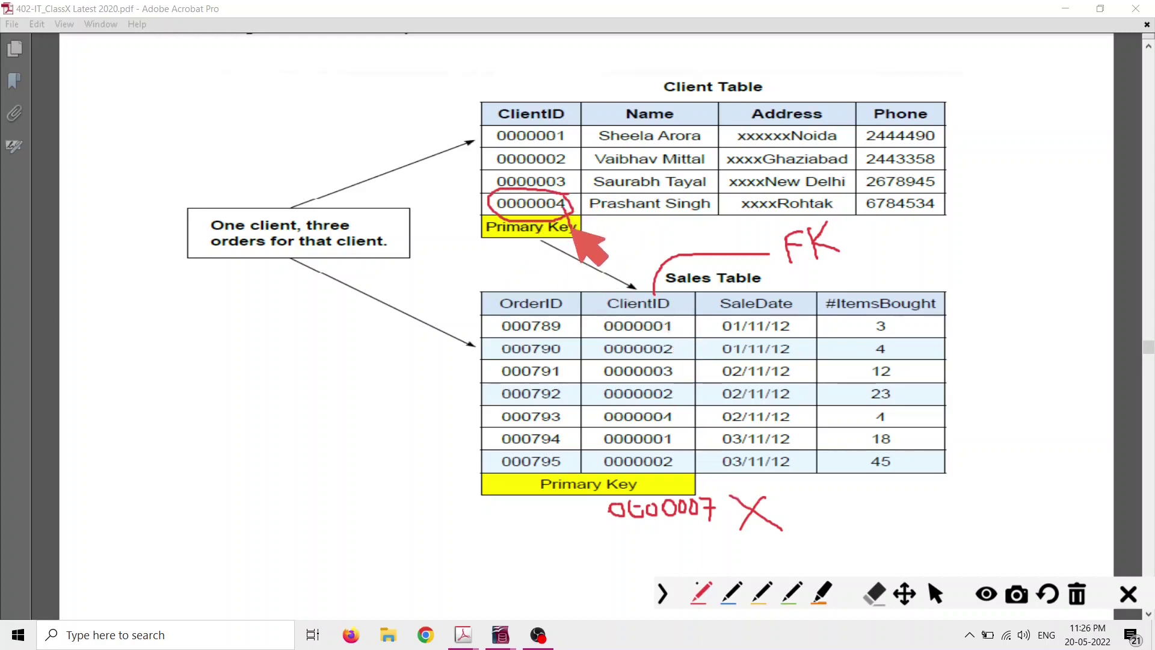
{"action": "left_click_drag", "start_coordinate": [571, 214], "coordinate": [588, 428]}
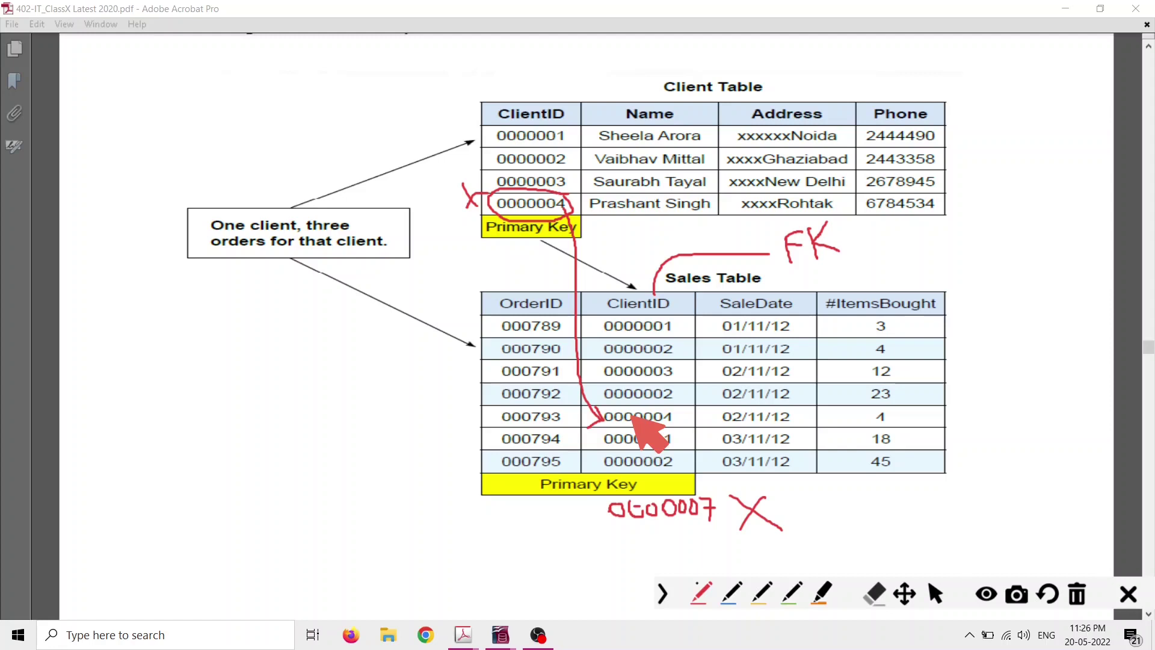
{"action": "left_click_drag", "start_coordinate": [608, 525], "coordinate": [702, 526]}
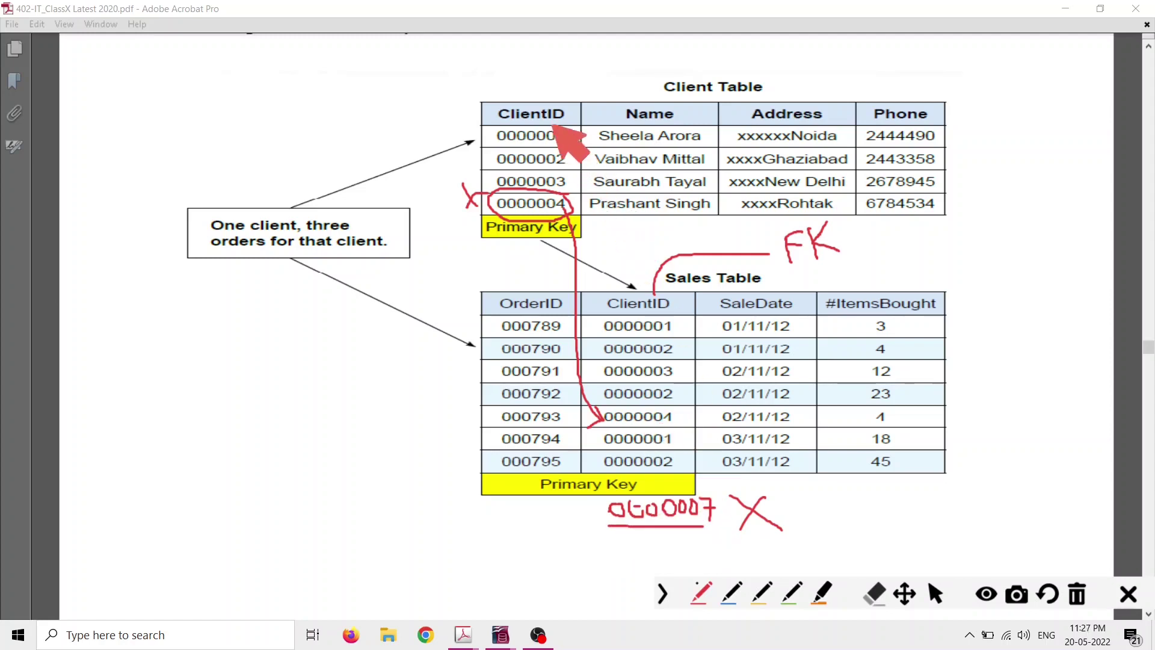
{"action": "mouse_move", "coordinate": [525, 65]}
{"action": "left_mouse_down"}
{"action": "mouse_move", "coordinate": [545, 96]}
{"action": "mouse_move", "coordinate": [549, 69]}
{"action": "left_mouse_up"}
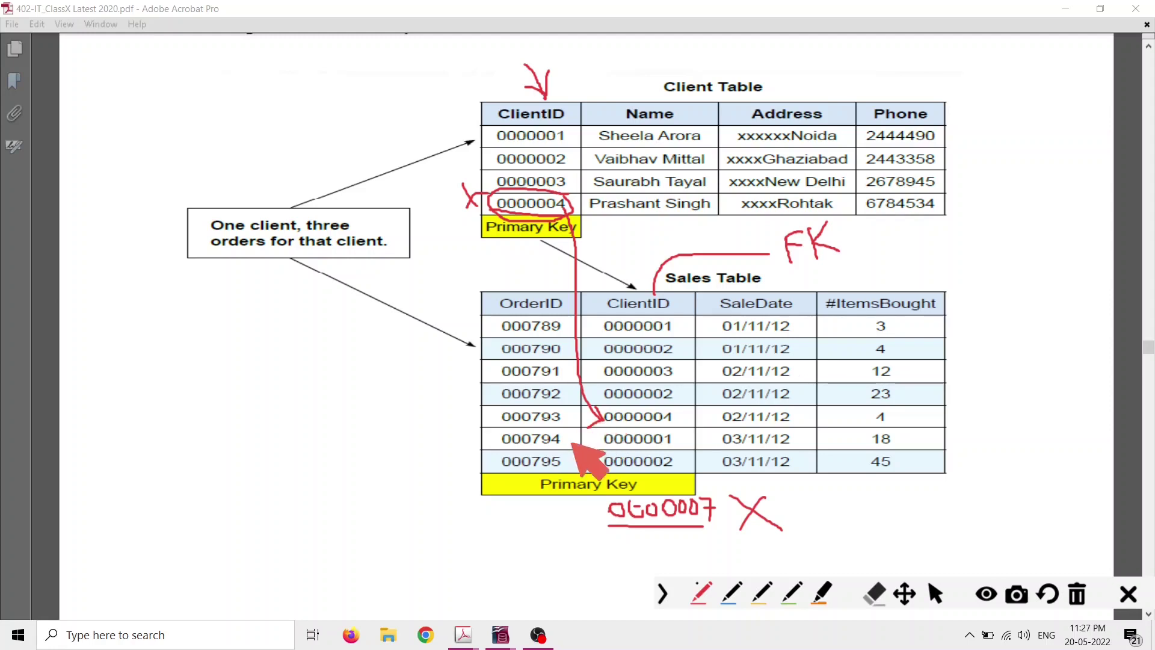
{"action": "left_click", "coordinate": [1080, 597]}
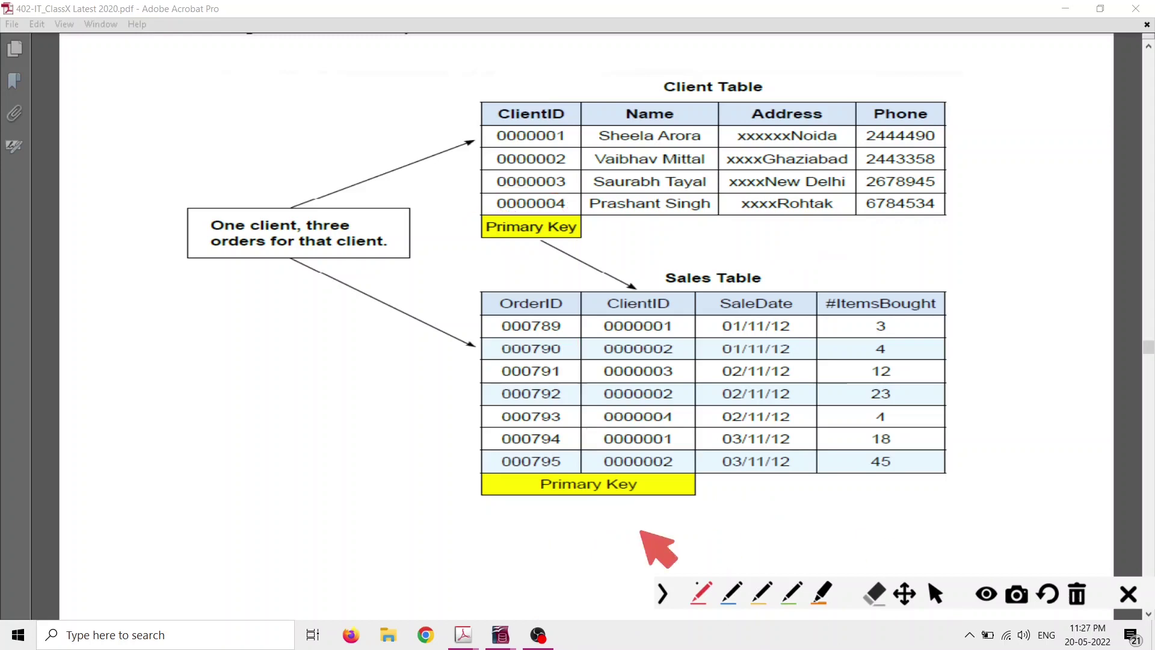
Switch to RDBMS.pdf and highlight the relationship definition in row 29.
{"action": "left_click", "coordinate": [932, 598]}
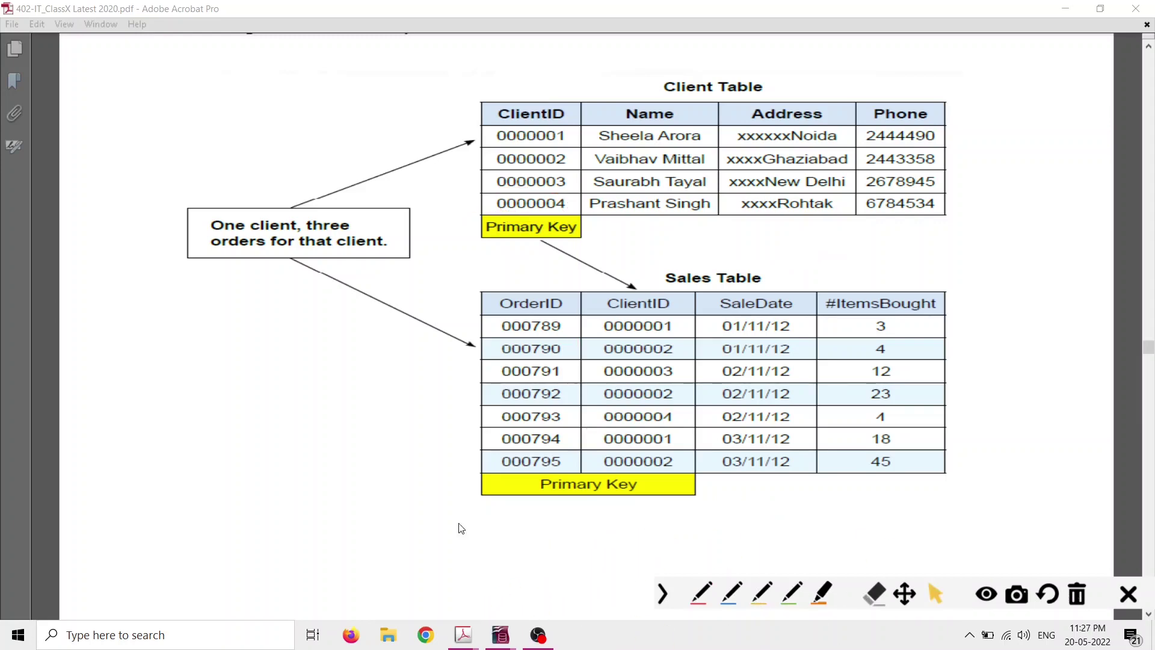
{"action": "mouse_move", "coordinate": [463, 638]}
{"action": "left_click", "coordinate": [414, 597]}
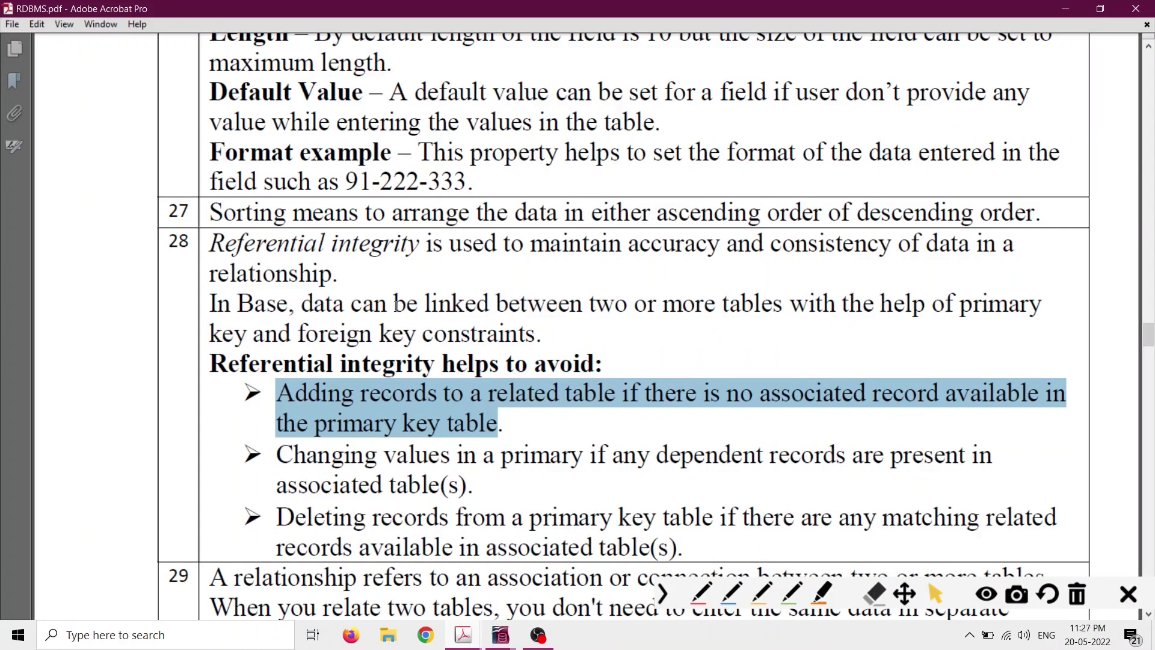
{"action": "scroll", "coordinate": [357, 274], "scroll_direction": "down", "scroll_amount": 5}
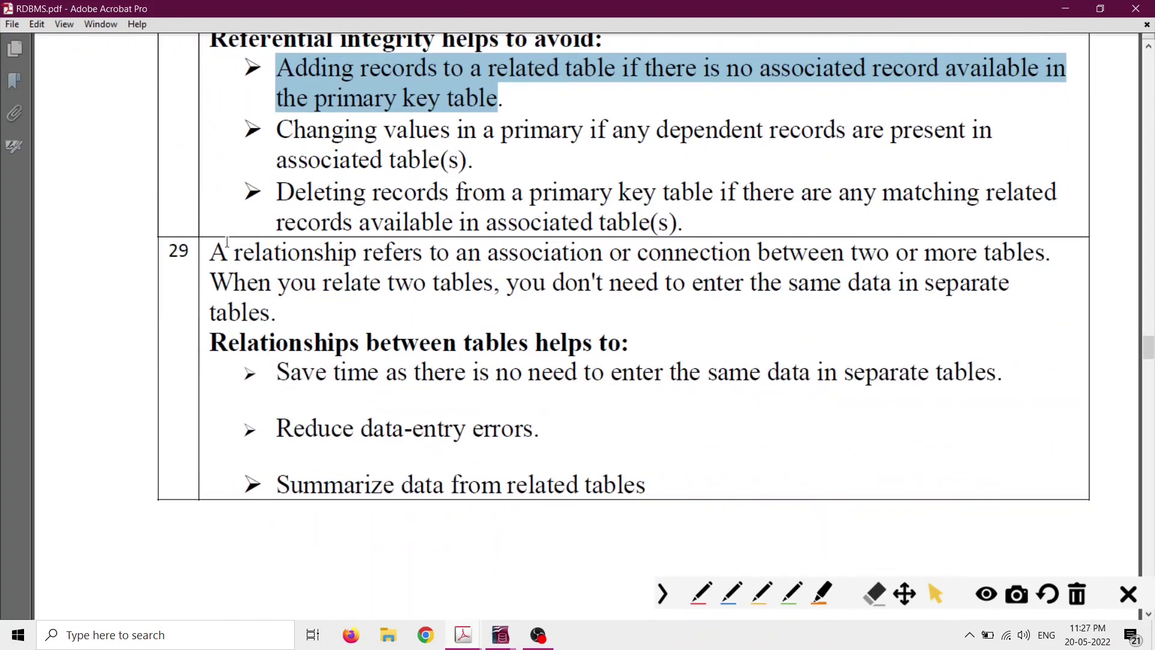
{"action": "left_click_drag", "start_coordinate": [210, 247], "coordinate": [245, 252]}
{"action": "left_click_drag", "start_coordinate": [342, 257], "coordinate": [275, 313]}
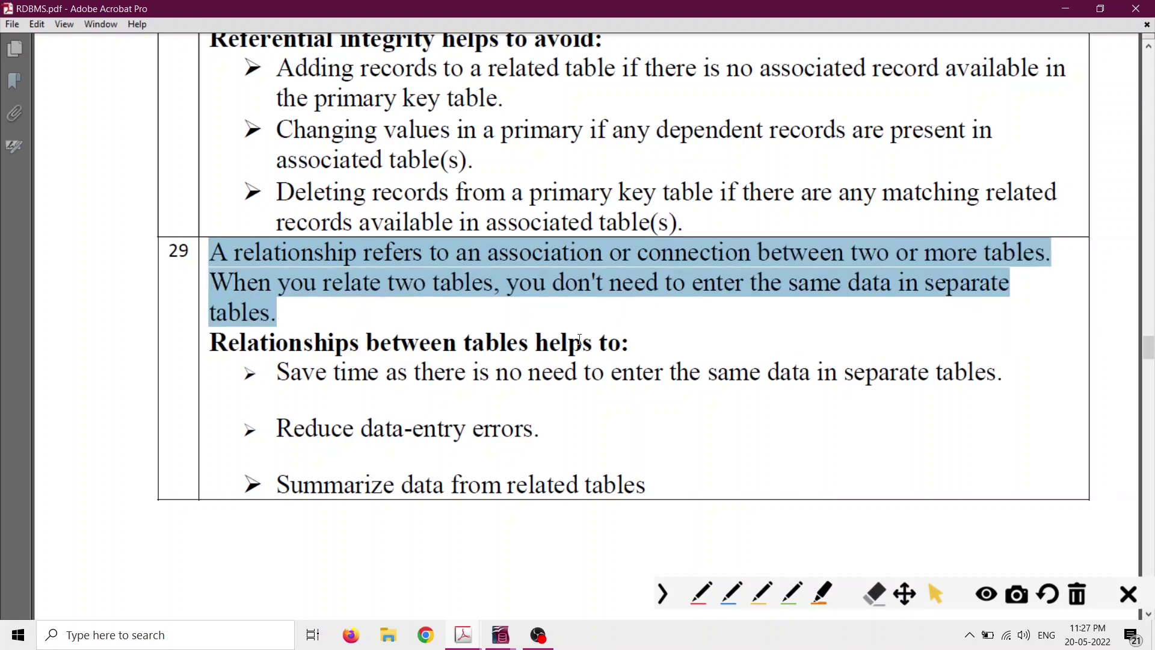
Highlight the relationship benefits: saving time, reducing data-entry errors, summarizing data from related tables.
{"action": "scroll", "coordinate": [555, 334], "scroll_direction": "down", "scroll_amount": 4}
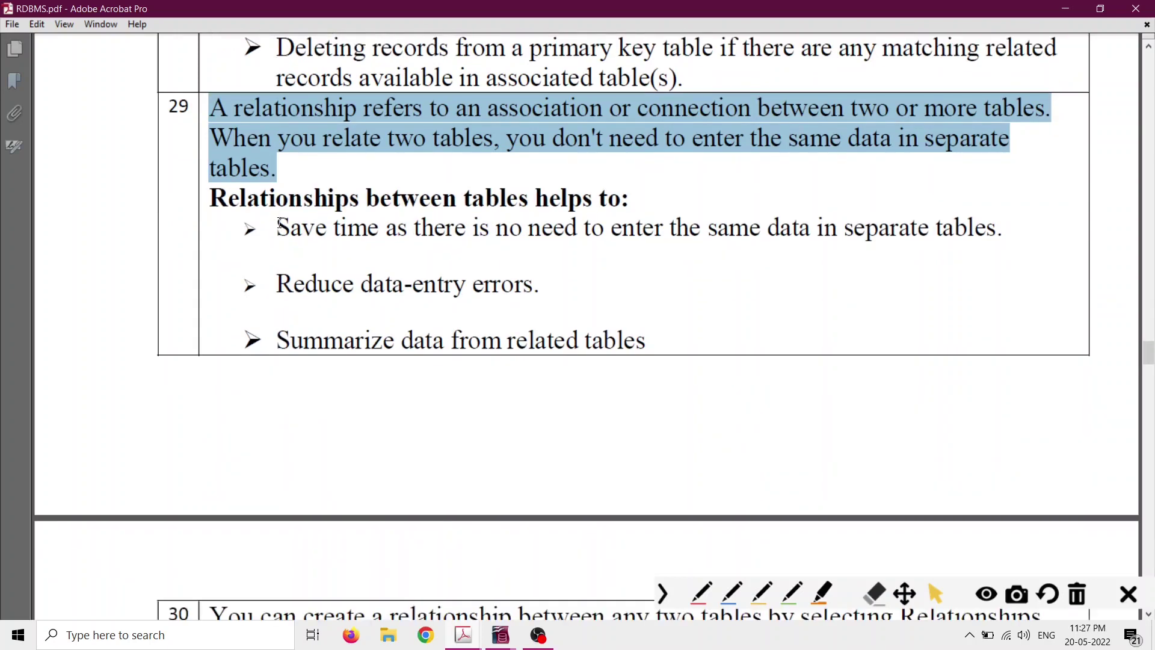
{"action": "left_click_drag", "start_coordinate": [278, 228], "coordinate": [431, 232]}
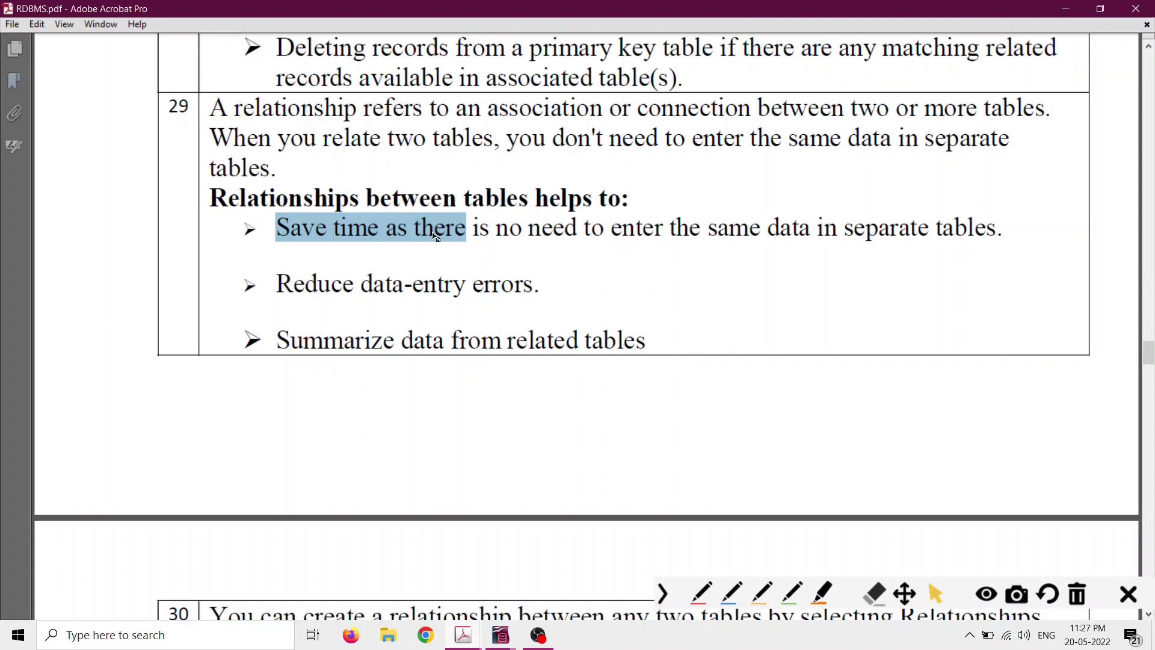
{"action": "left_click_drag", "start_coordinate": [272, 283], "coordinate": [495, 288]}
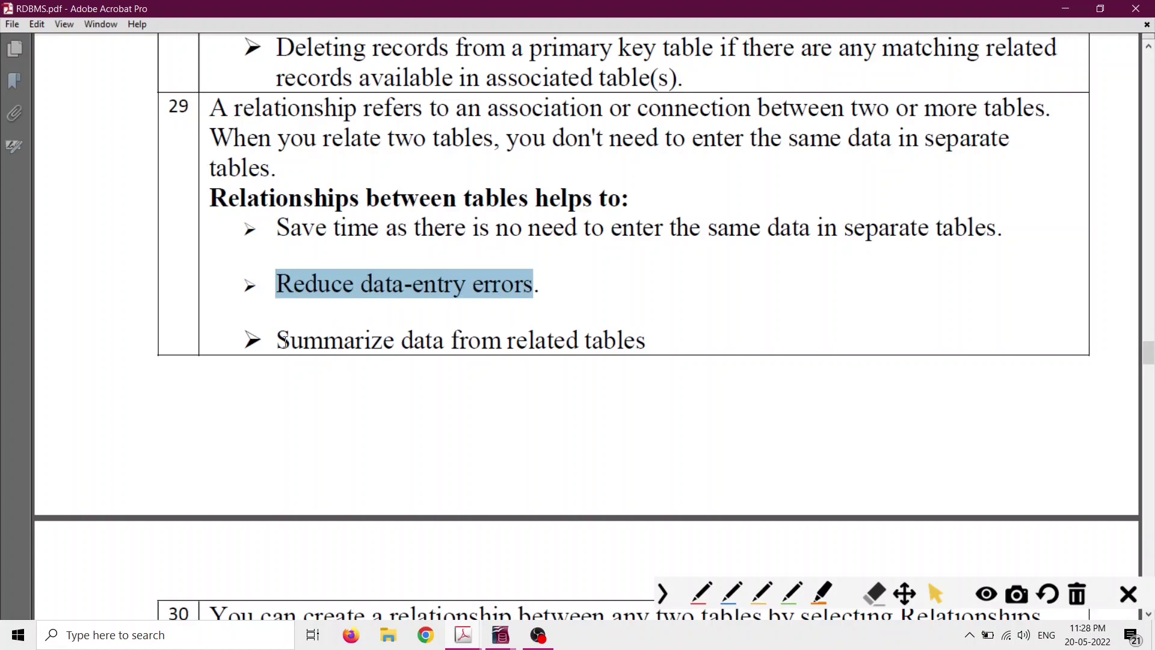
{"action": "left_click_drag", "start_coordinate": [277, 341], "coordinate": [583, 341]}
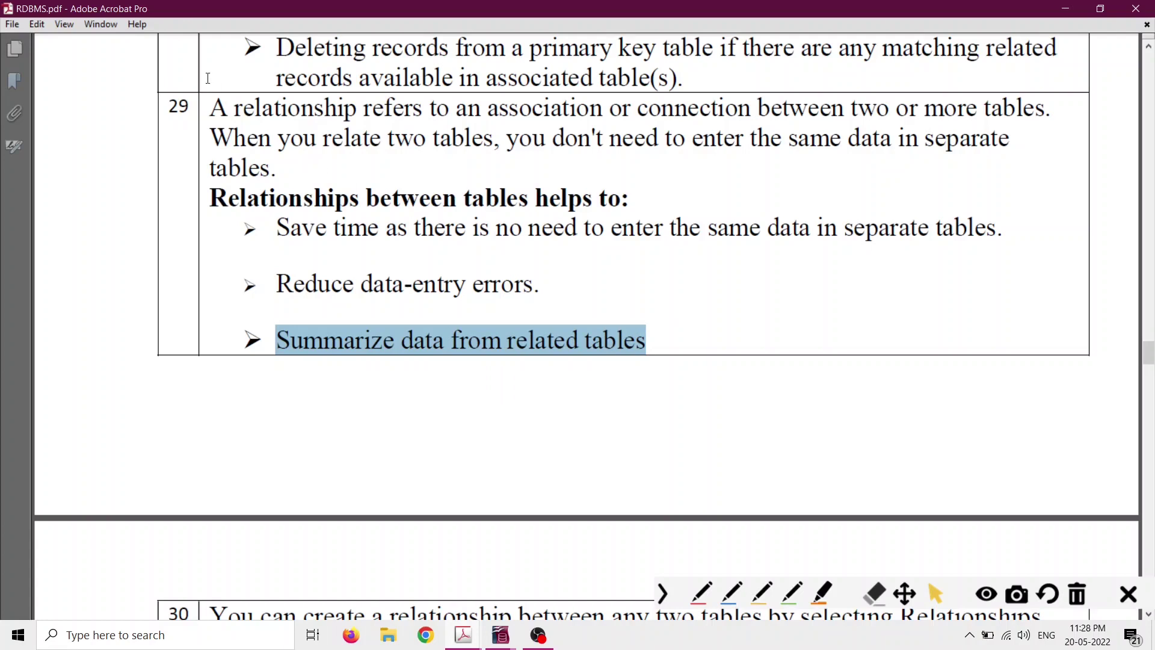
{"action": "left_click_drag", "start_coordinate": [212, 108], "coordinate": [292, 112]}
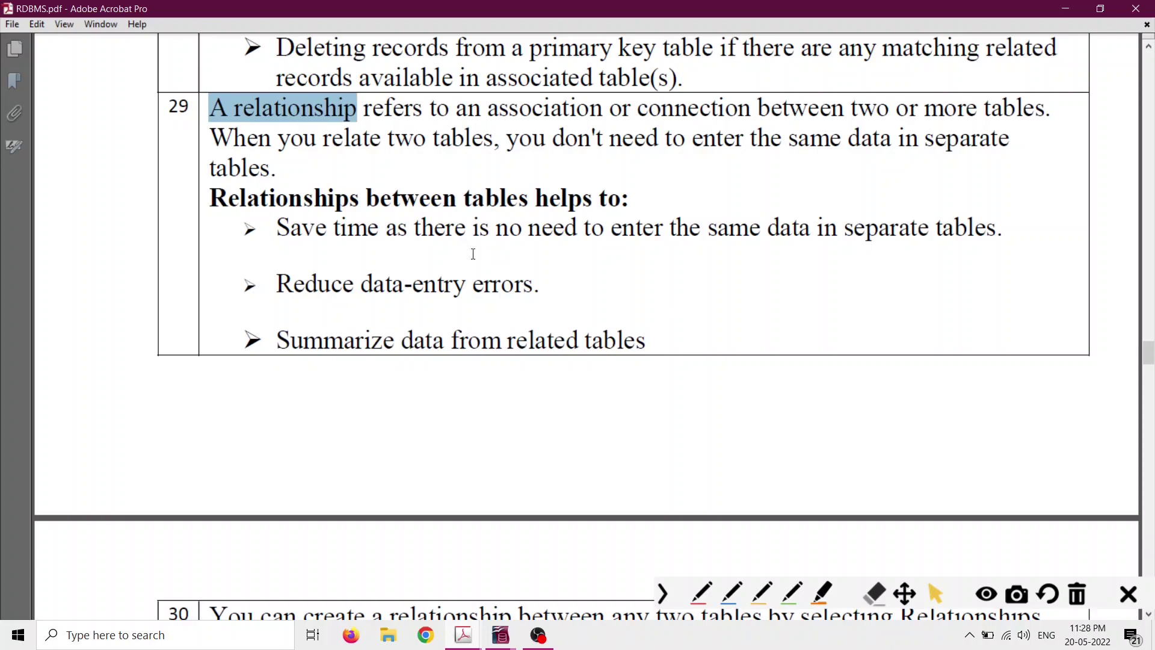
{"action": "scroll", "coordinate": [436, 280], "scroll_direction": "down", "scroll_amount": 3}
{"action": "scroll", "coordinate": [430, 285], "scroll_direction": "down", "scroll_amount": 3}
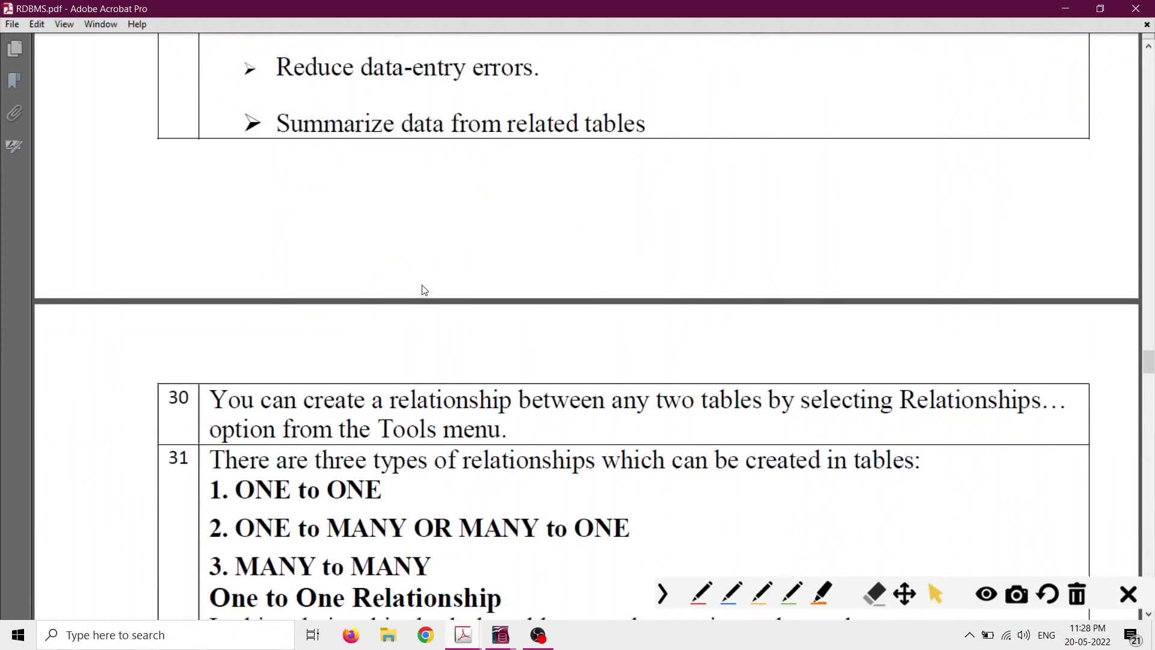
Highlight the three relationship types: ONE to ONE, ONE to MANY and MANY to MANY.
{"action": "scroll", "coordinate": [424, 289], "scroll_direction": "down", "scroll_amount": 5}
{"action": "scroll", "coordinate": [331, 255], "scroll_direction": "down", "scroll_amount": 1}
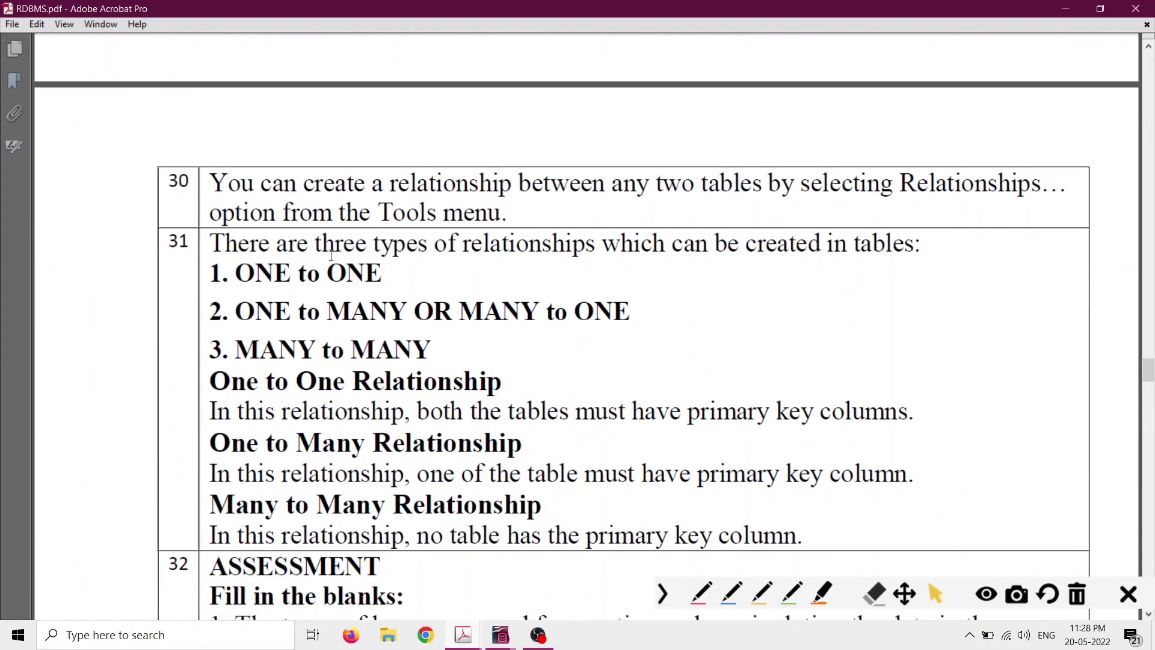
{"action": "left_click_drag", "start_coordinate": [314, 243], "coordinate": [596, 243]}
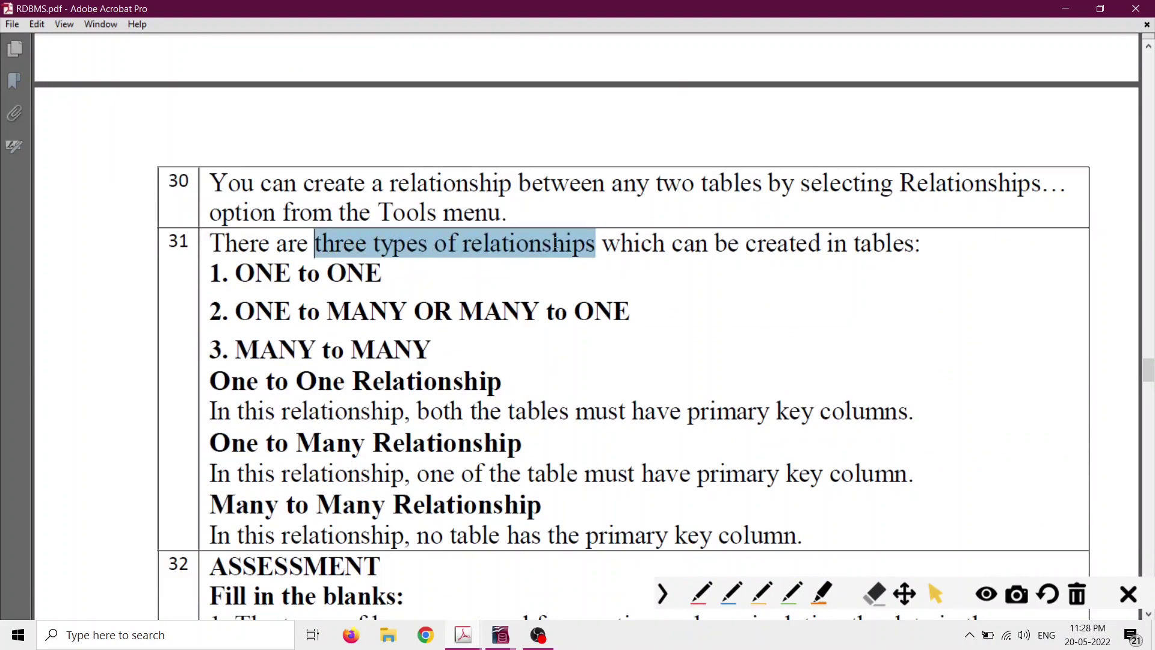
{"action": "left_click_drag", "start_coordinate": [233, 272], "coordinate": [382, 274]}
{"action": "left_click_drag", "start_coordinate": [235, 312], "coordinate": [629, 311]}
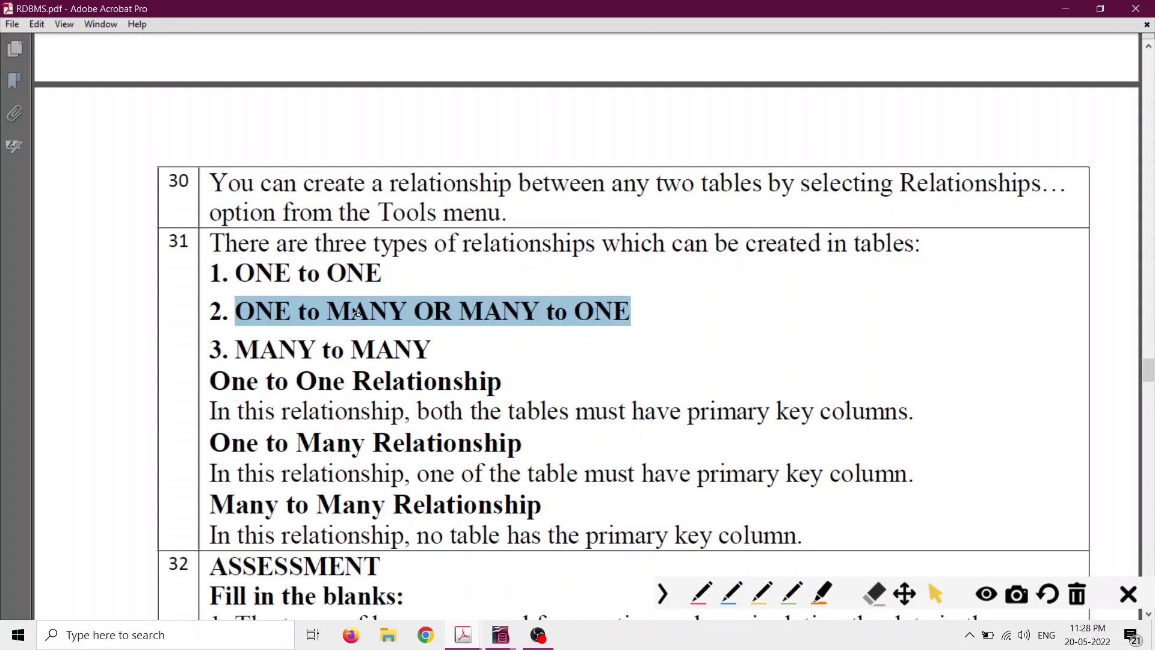
{"action": "left_click_drag", "start_coordinate": [234, 349], "coordinate": [431, 349]}
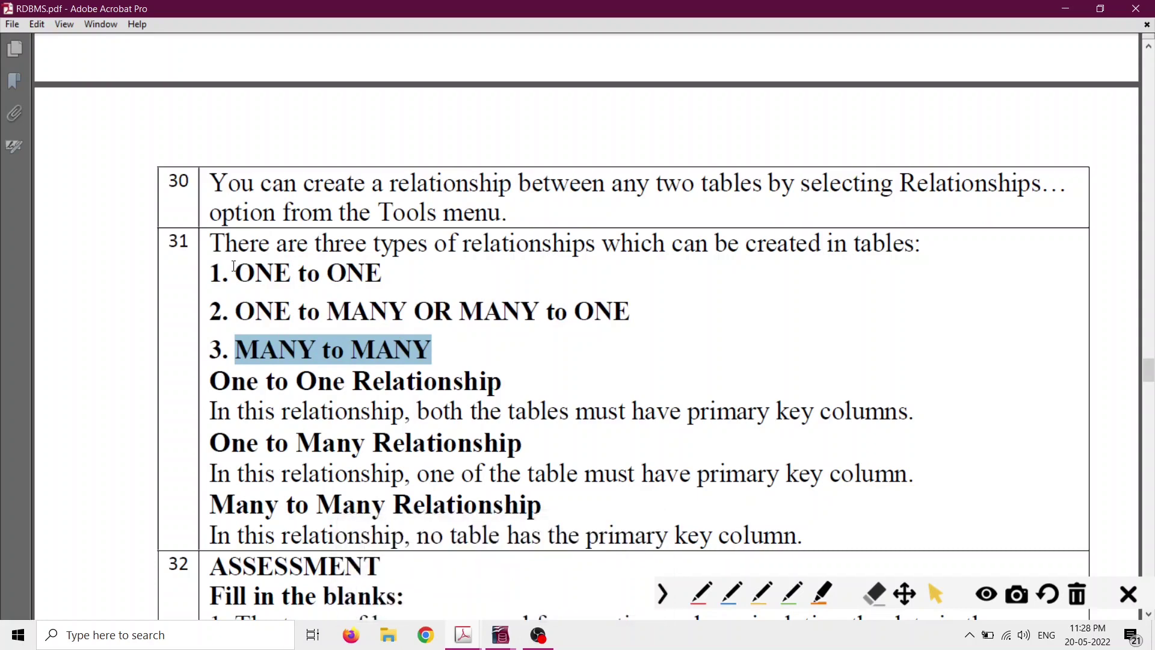
{"action": "left_click_drag", "start_coordinate": [234, 274], "coordinate": [364, 274]}
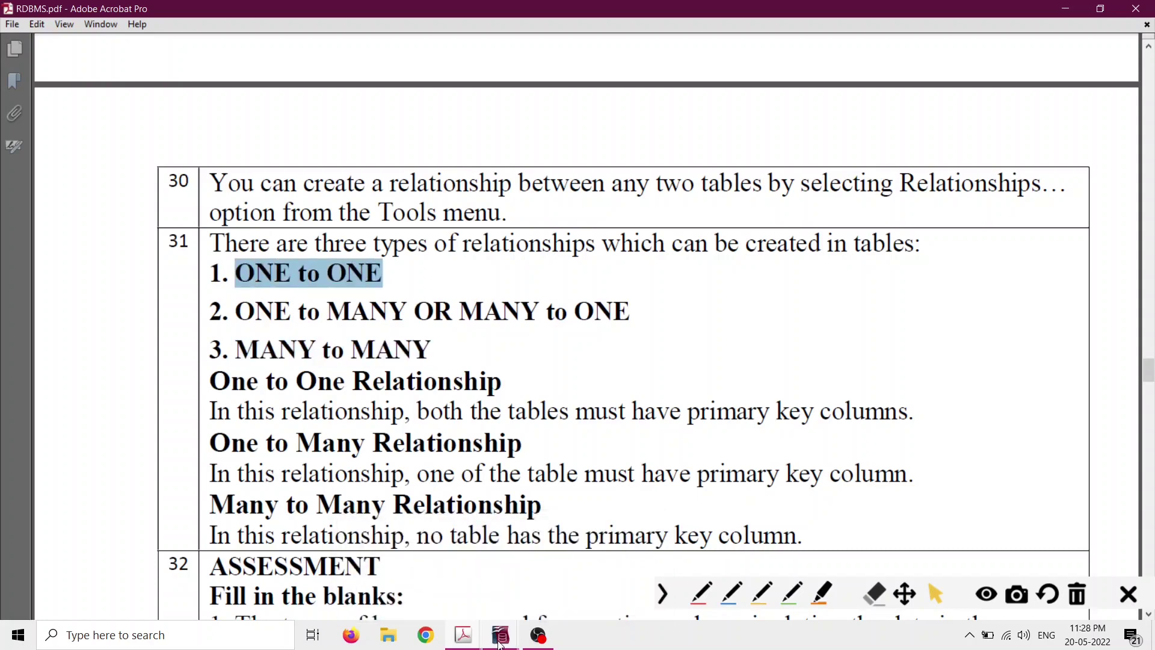
Return to the 402-IT_ClassX Latest 2020.pdf figure with the red pen ready.
{"action": "left_click", "coordinate": [462, 633]}
{"action": "left_click", "coordinate": [579, 575]}
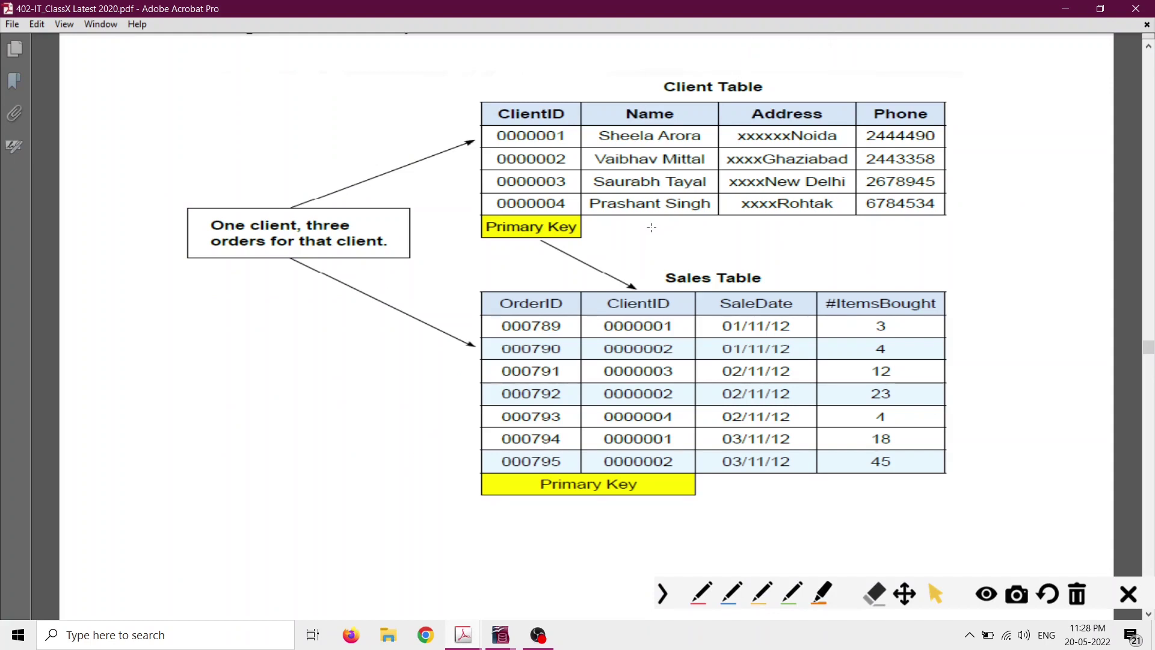
{"action": "left_click", "coordinate": [706, 603]}
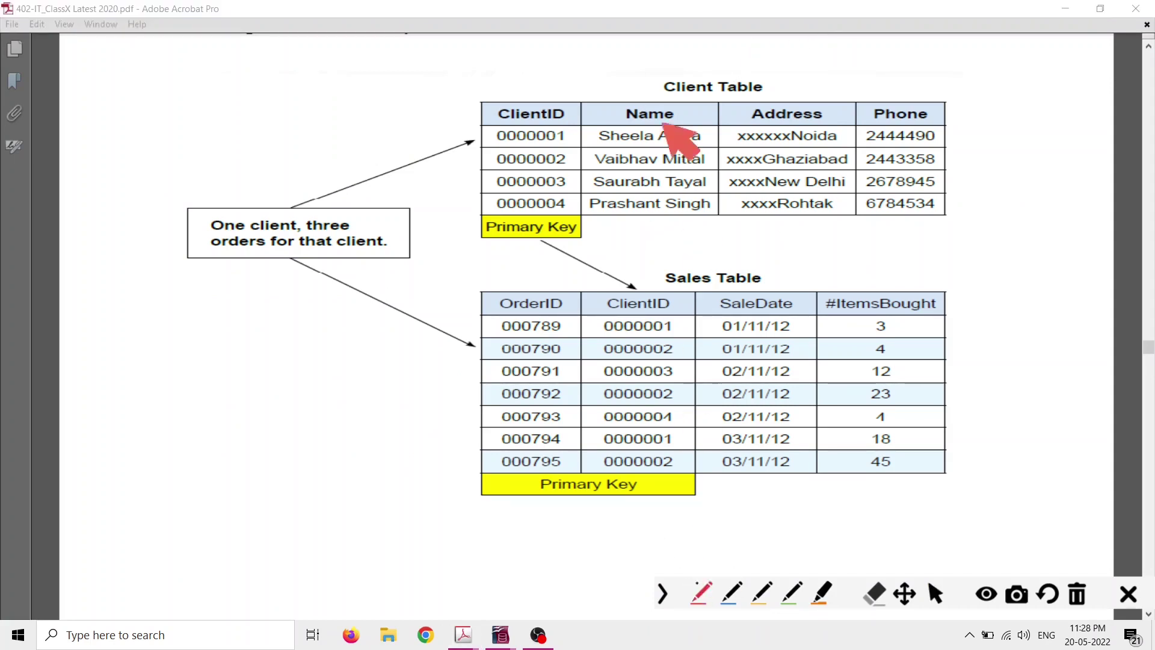